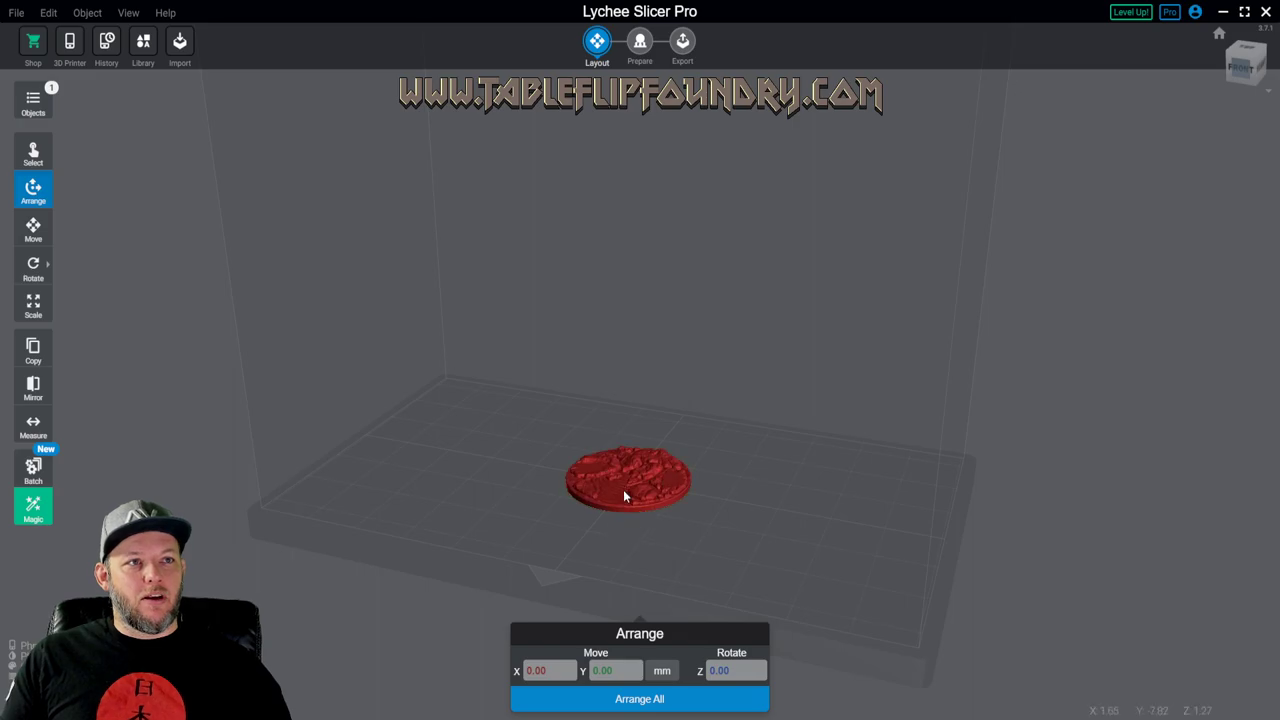
- Repair the hole detected in the puck base's 3D model
{"action": "left_click", "coordinate": [623, 489]}
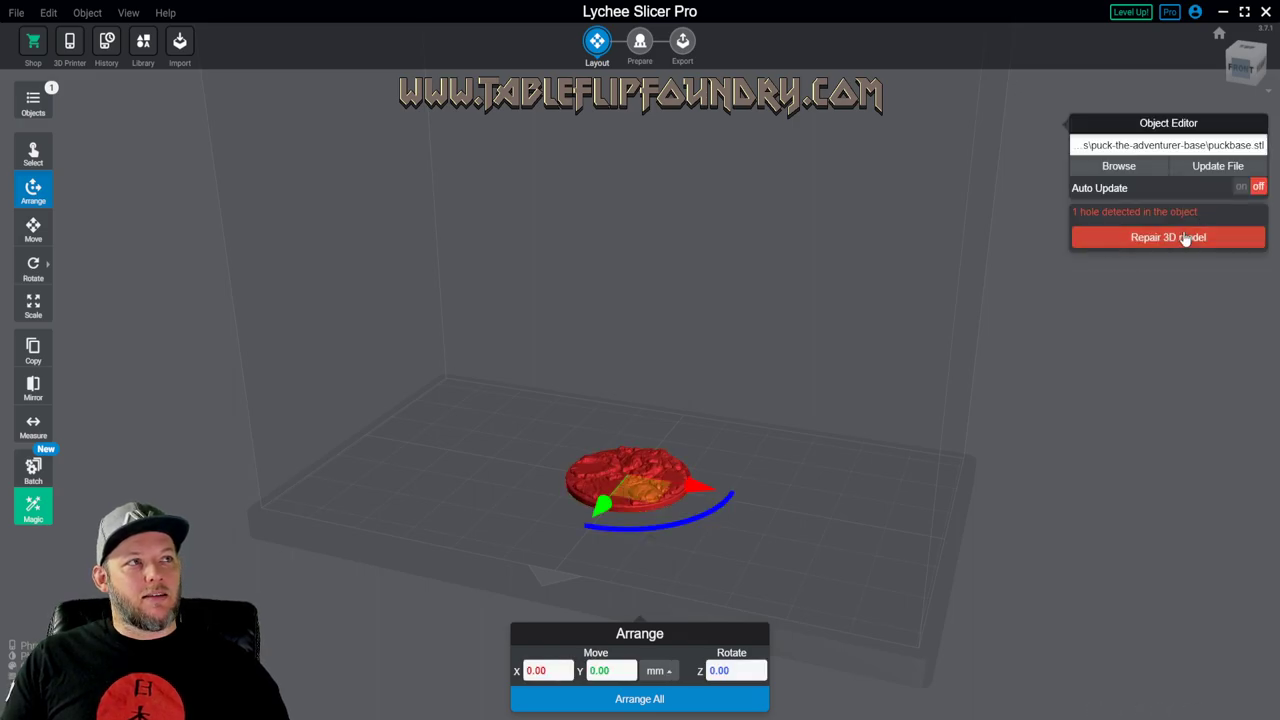
{"action": "left_click", "coordinate": [1186, 238]}
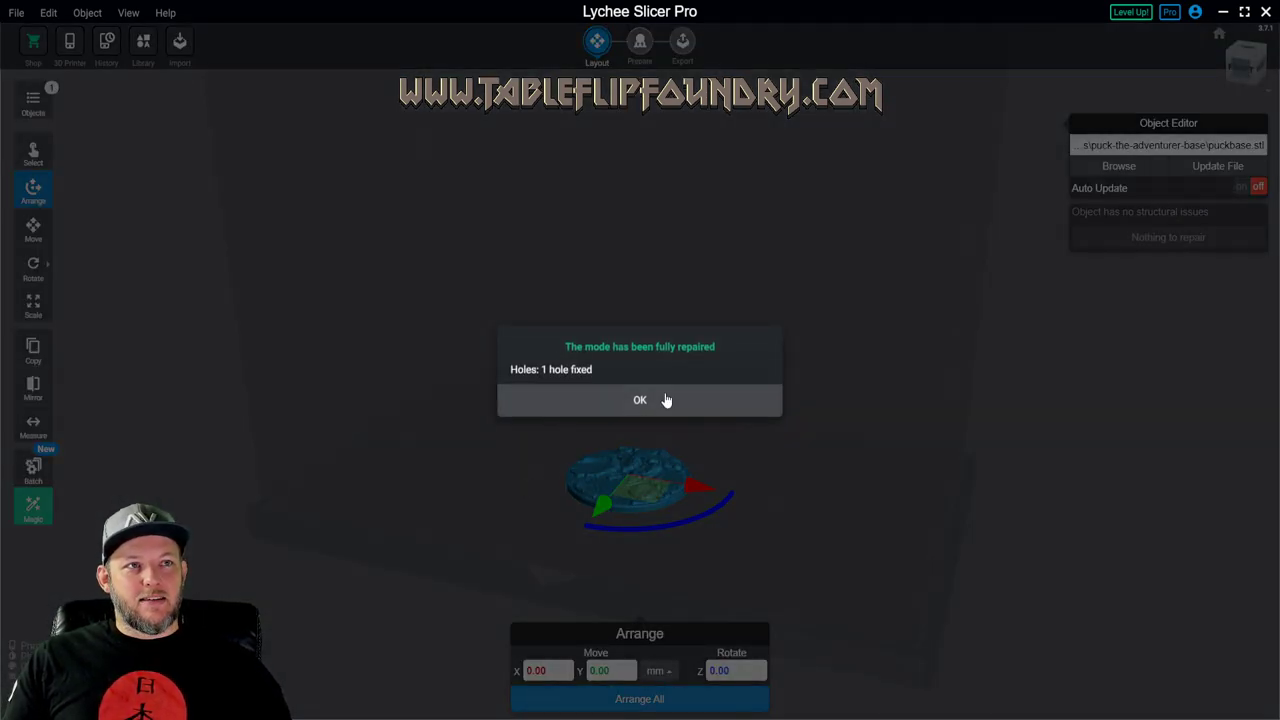
{"action": "left_click", "coordinate": [666, 400]}
- Try rotating the base freehand and undo the latest changes
{"action": "left_click_drag", "start_coordinate": [495, 492], "coordinate": [323, 490]}
{"action": "left_click", "coordinate": [30, 272]}
{"action": "left_click_drag", "start_coordinate": [550, 530], "coordinate": [528, 436]}
{"action": "left_click_drag", "start_coordinate": [288, 552], "coordinate": [530, 507]}
{"action": "key", "text": "ctrl+z"}
{"action": "key", "text": "ctrl+z"}
- Select the puck base and run the 3D model repair on it again
{"action": "left_click_drag", "start_coordinate": [901, 395], "coordinate": [640, 363]}
{"action": "left_click", "coordinate": [1180, 240]}
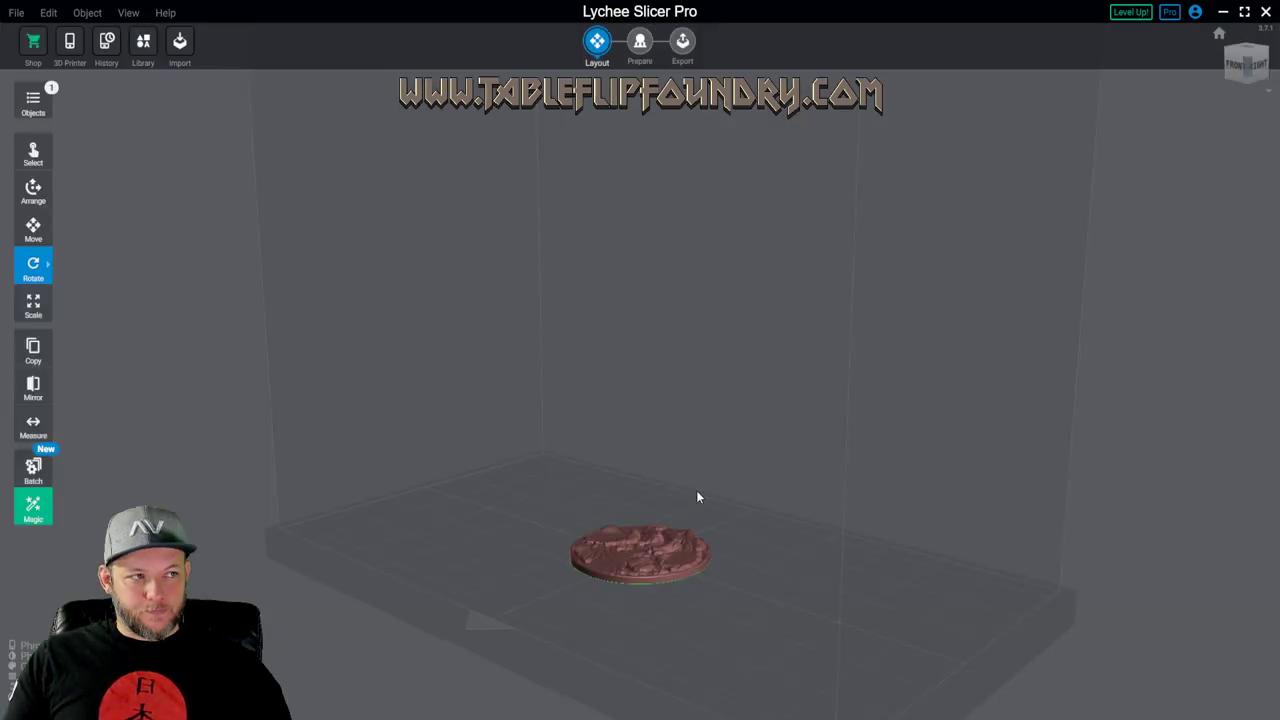
{"action": "left_click", "coordinate": [647, 545]}
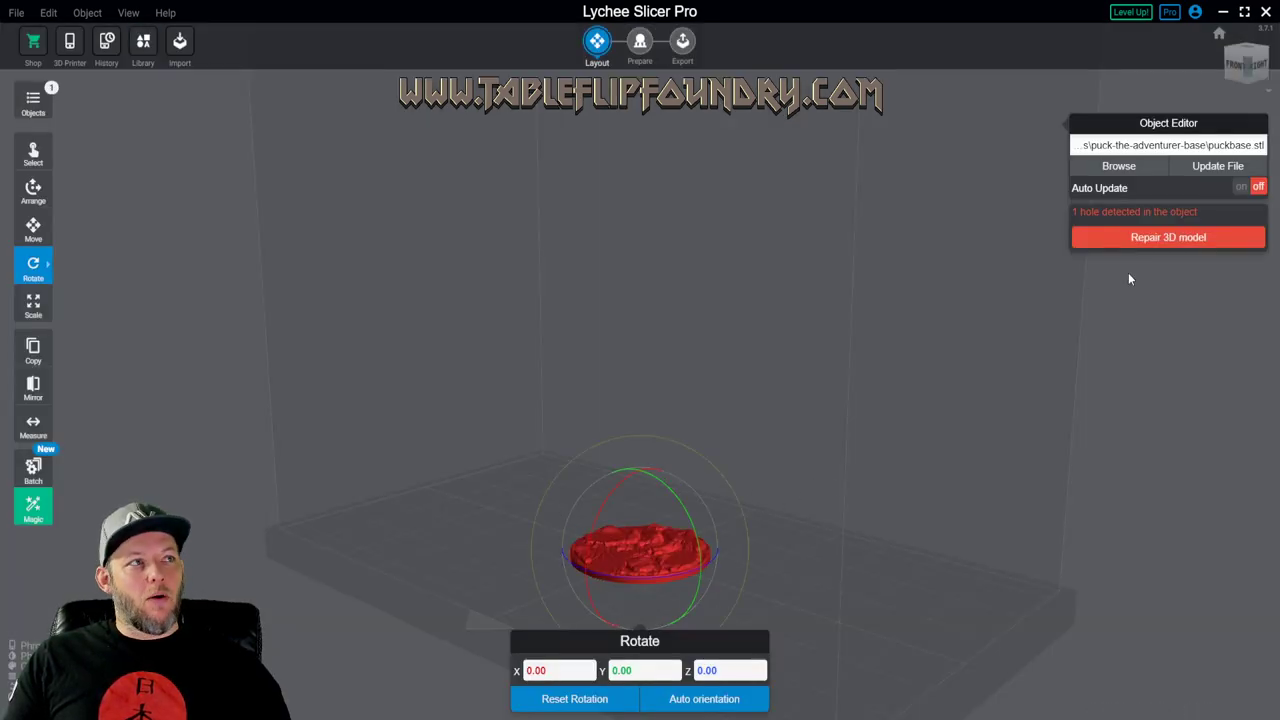
{"action": "left_click", "coordinate": [1138, 240]}
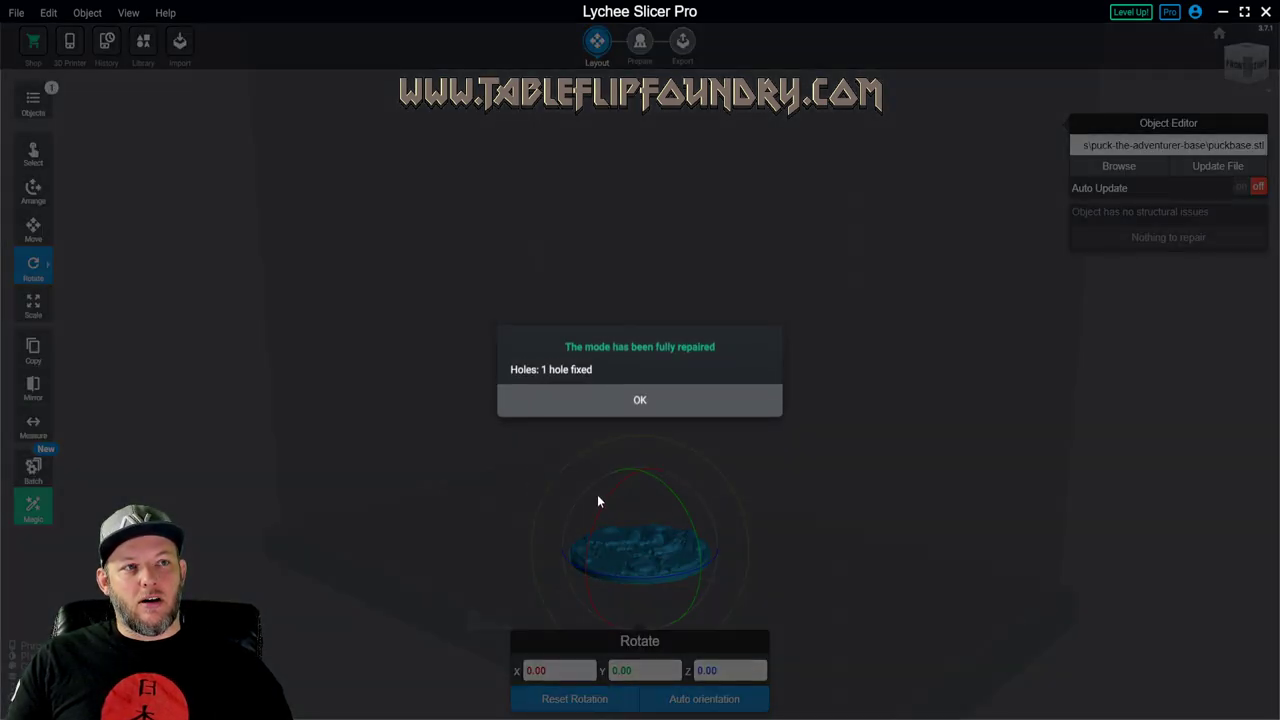
{"action": "left_click", "coordinate": [651, 406]}
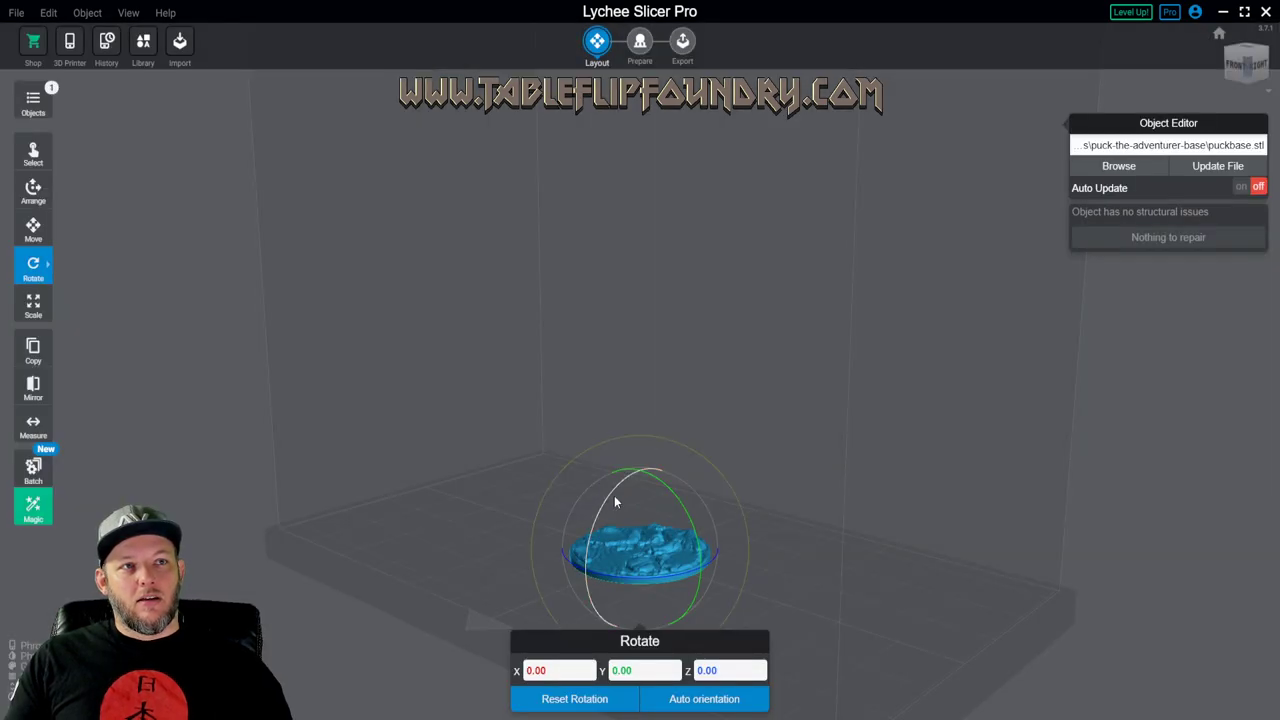
- Tilt the base about 28.35° around the X axis
{"action": "left_click_drag", "start_coordinate": [614, 495], "coordinate": [591, 544]}
{"action": "right_click_drag", "start_coordinate": [812, 530], "coordinate": [642, 493]}
{"action": "left_click_drag", "start_coordinate": [684, 507], "coordinate": [913, 494]}
- Run the Magic automation with only the raft enabled and the Medium support preset, leaving auto orientation, supports, optimization and bracings off
{"action": "left_click", "coordinate": [33, 507]}
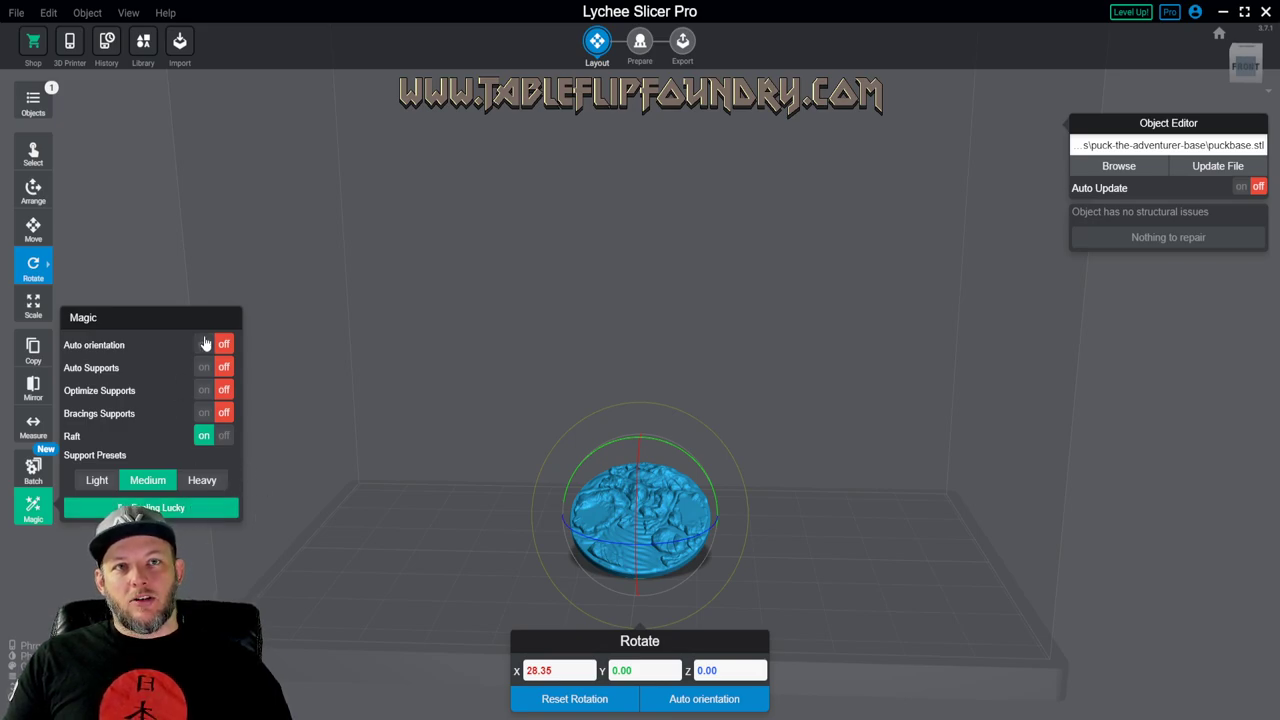
{"action": "left_click", "coordinate": [151, 508]}
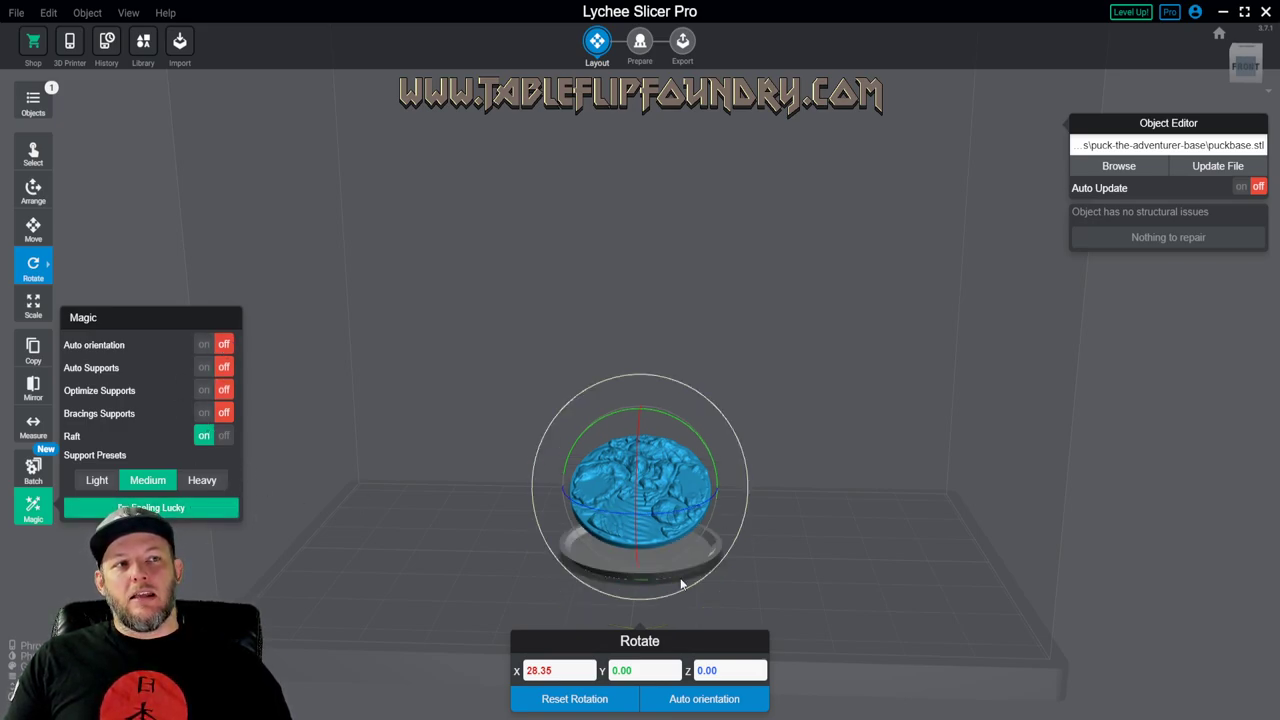
{"action": "left_click_drag", "start_coordinate": [824, 576], "coordinate": [620, 567]}
{"action": "left_click", "coordinate": [434, 449]}
{"action": "left_click_drag", "start_coordinate": [434, 449], "coordinate": [678, 524]}
{"action": "left_click", "coordinate": [679, 524]}
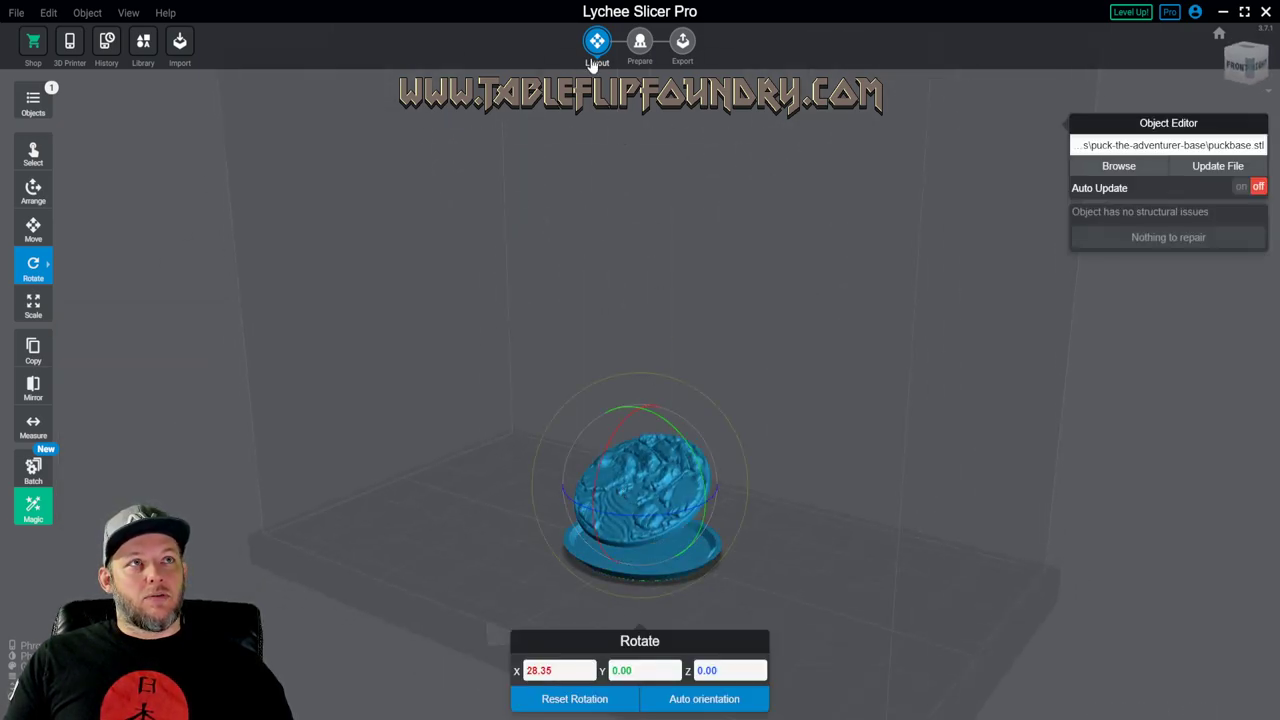
- Switch to the Prepare stage and examine the tilted base's underside, side profile and lowest edge
{"action": "left_click", "coordinate": [640, 41]}
{"action": "left_click_drag", "start_coordinate": [474, 456], "coordinate": [580, 489]}
{"action": "scroll", "coordinate": [579, 487], "scroll_direction": "up", "scroll_amount": 5}
{"action": "left_click_drag", "start_coordinate": [476, 462], "coordinate": [883, 336]}
{"action": "scroll", "coordinate": [429, 366], "scroll_direction": "up", "scroll_amount": 5}
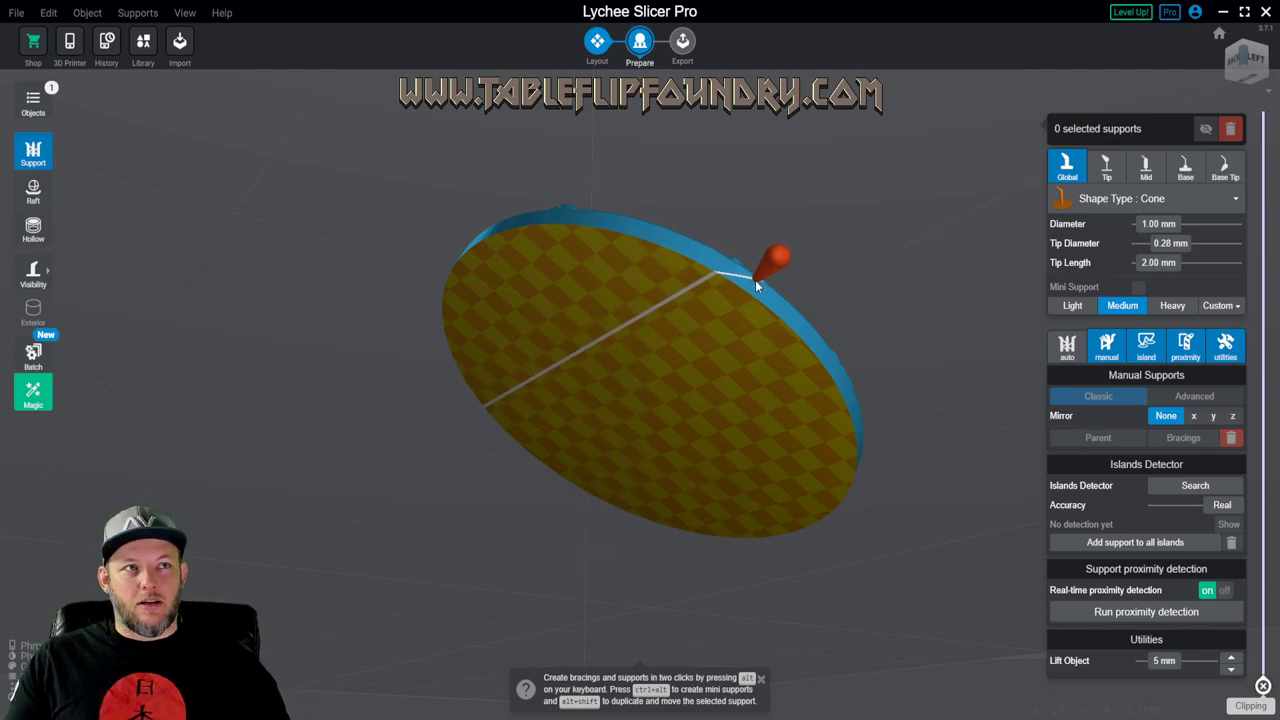
{"action": "left_click_drag", "start_coordinate": [766, 266], "coordinate": [860, 286]}
{"action": "left_click_drag", "start_coordinate": [700, 345], "coordinate": [499, 379]}
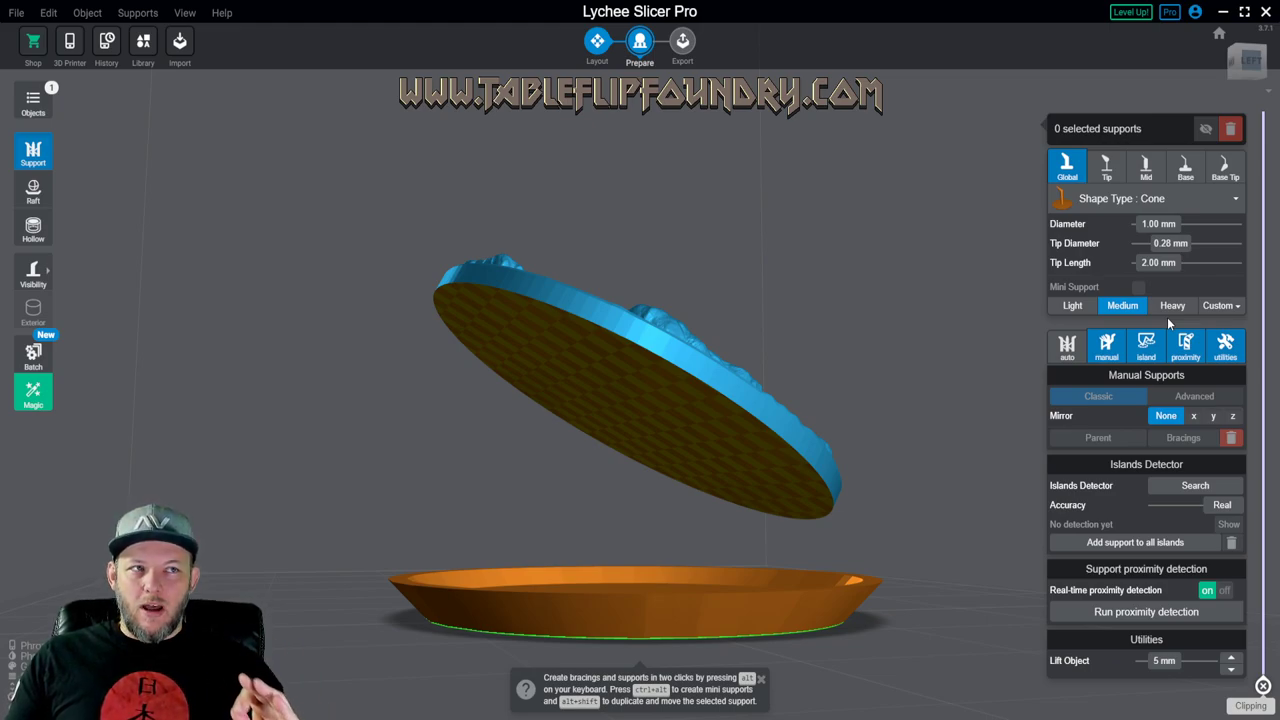
{"action": "left_click_drag", "start_coordinate": [938, 372], "coordinate": [545, 363]}
{"action": "scroll", "coordinate": [566, 326], "scroll_direction": "up", "scroll_amount": 4}
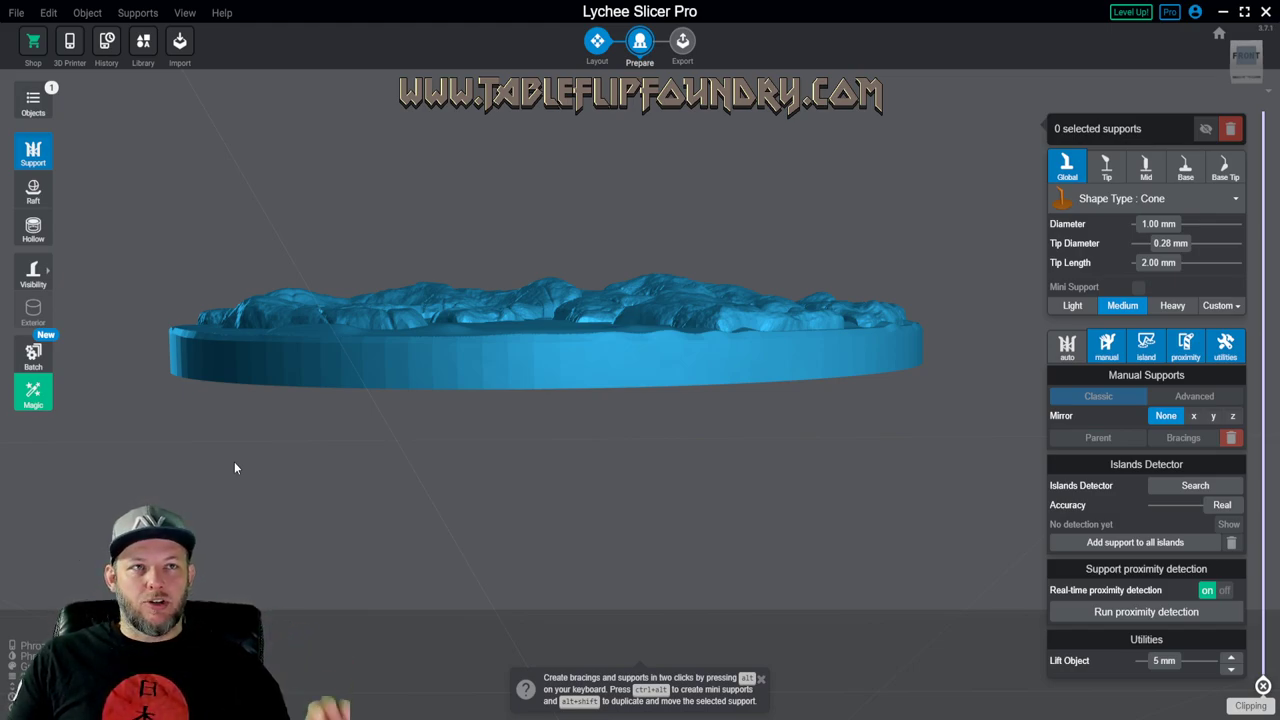
- Place a medium manual support near the lowest edge of the base's underside
{"action": "right_click_drag", "start_coordinate": [700, 460], "coordinate": [565, 205]}
{"action": "left_click_drag", "start_coordinate": [565, 205], "coordinate": [531, 229]}
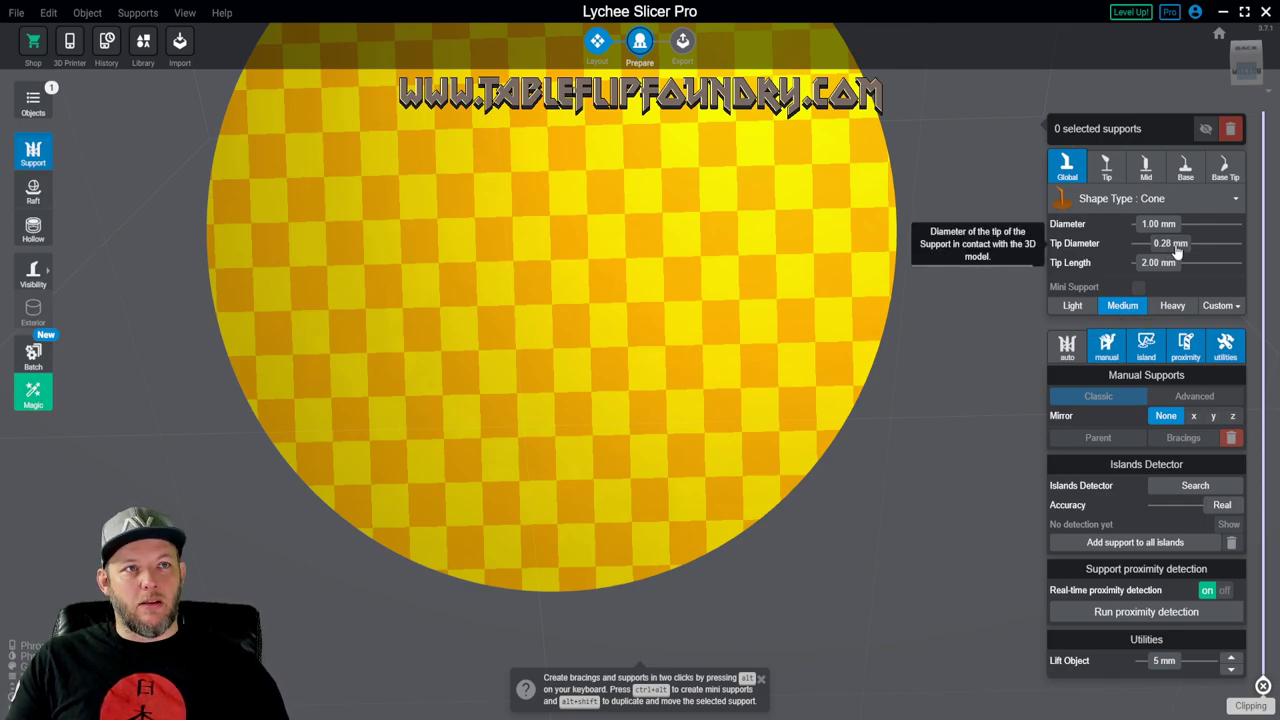
{"action": "middle_click_drag", "start_coordinate": [605, 436], "coordinate": [645, 284]}
{"action": "scroll", "coordinate": [655, 440], "scroll_direction": "up", "scroll_amount": 3}
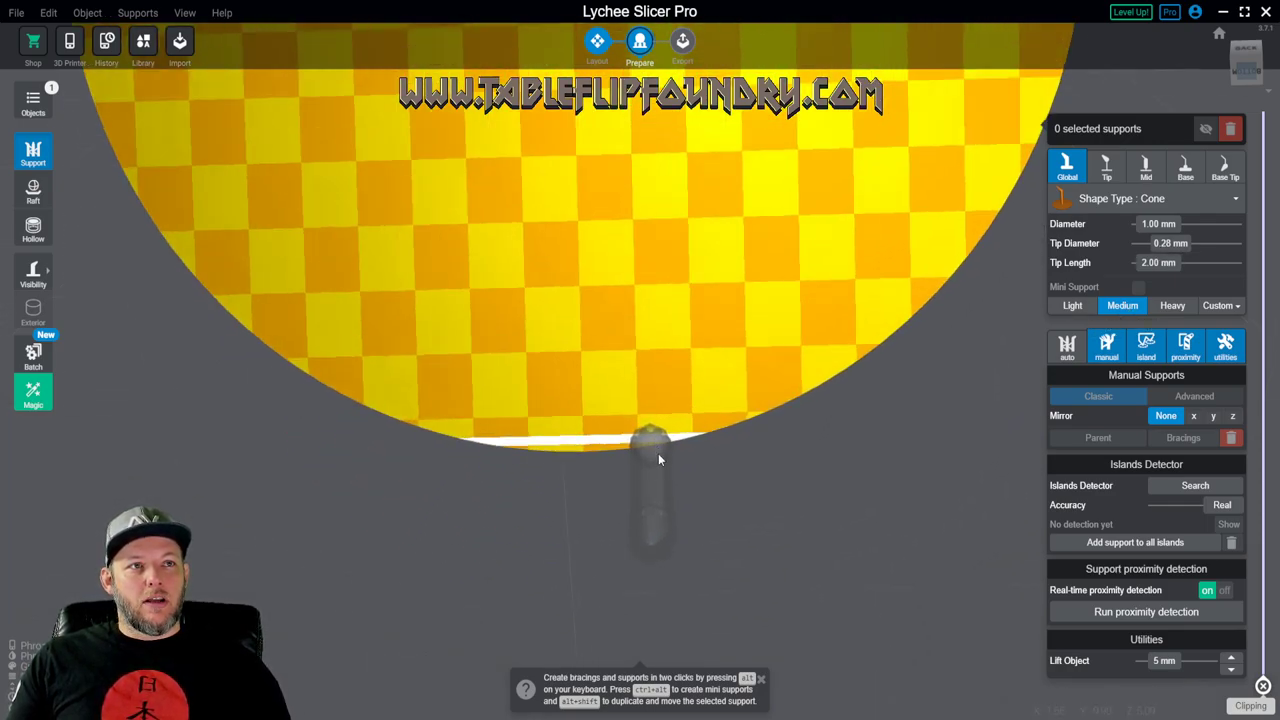
{"action": "scroll", "coordinate": [661, 465], "scroll_direction": "up", "scroll_amount": 6}
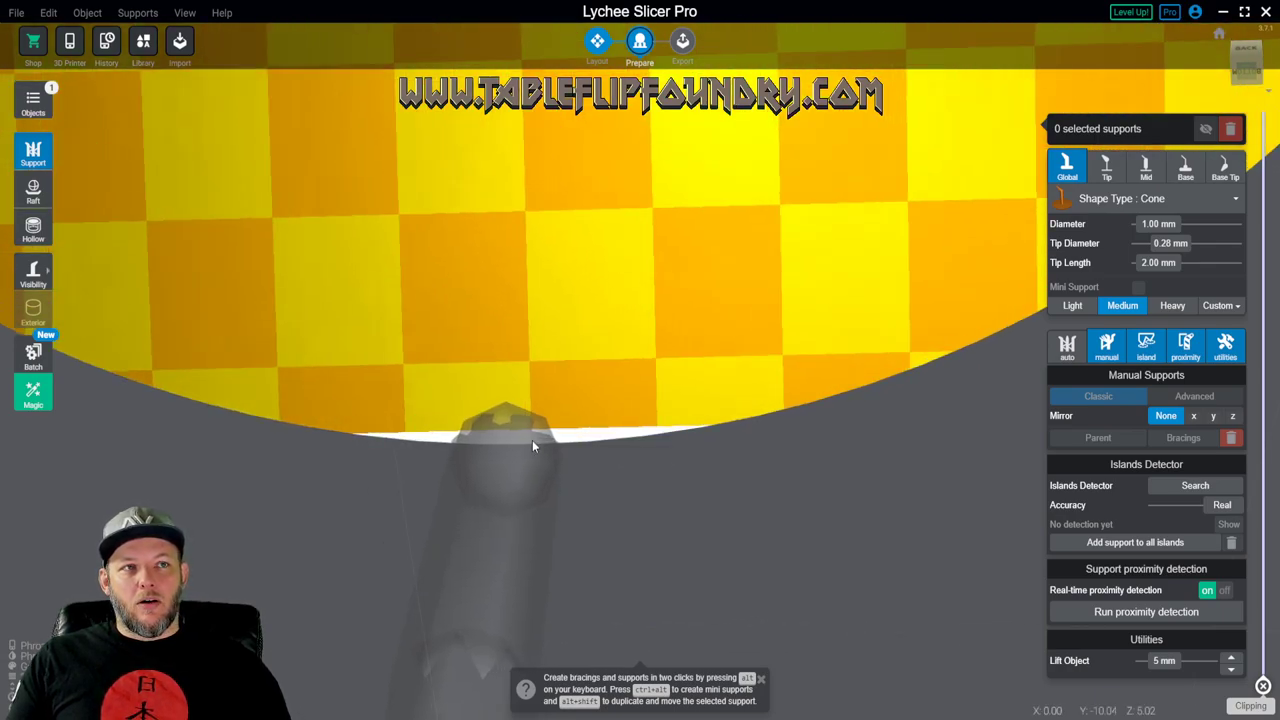
{"action": "left_click", "coordinate": [532, 446]}
{"action": "left_click_drag", "start_coordinate": [640, 451], "coordinate": [591, 335]}
{"action": "left_click_drag", "start_coordinate": [378, 329], "coordinate": [492, 343]}
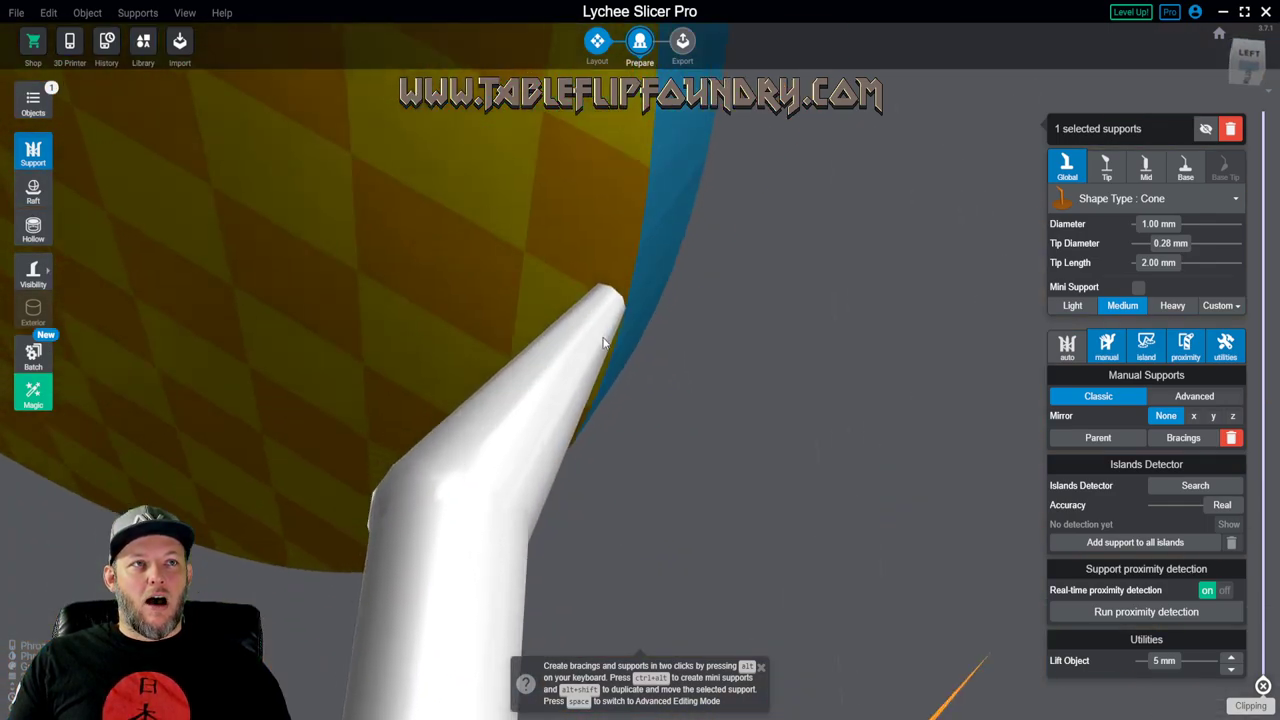
- Add three more supports along the lower edge and shift an inner support's tip along Y in advanced editing mode
{"action": "left_click_drag", "start_coordinate": [614, 339], "coordinate": [770, 125]}
{"action": "right_click_drag", "start_coordinate": [770, 125], "coordinate": [448, 203]}
{"action": "middle_click_drag", "start_coordinate": [448, 344], "coordinate": [495, 316]}
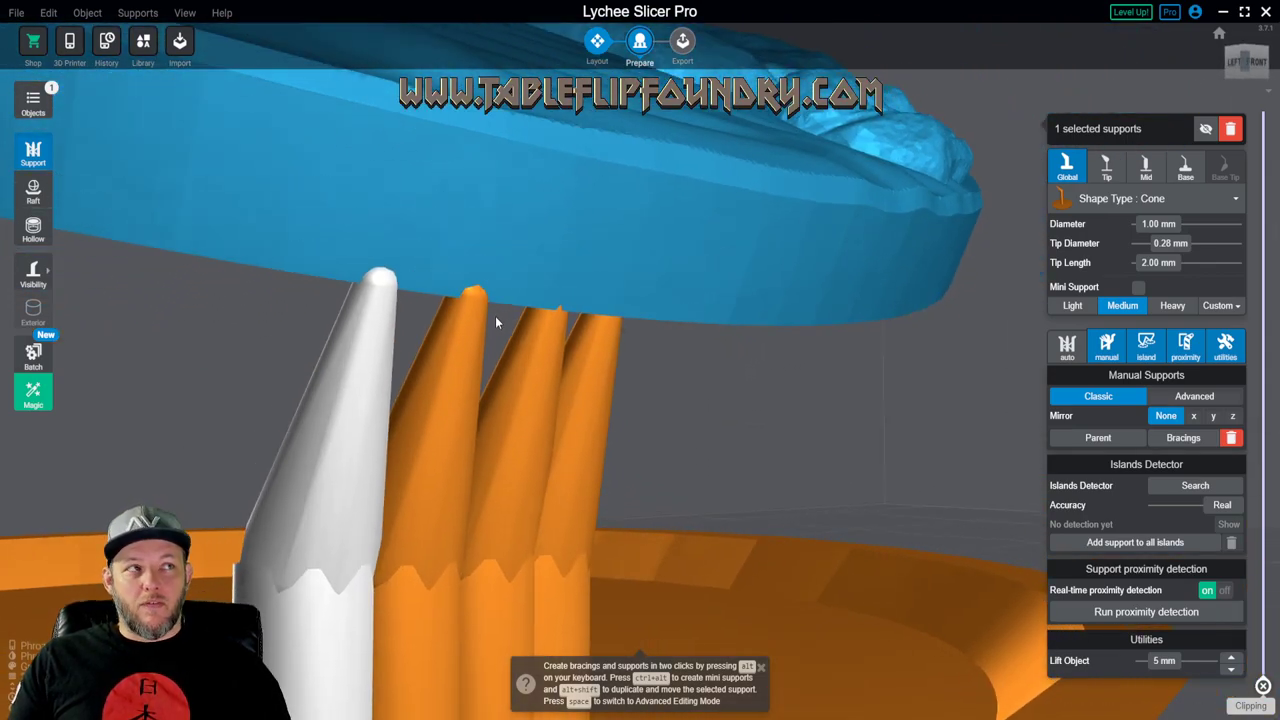
{"action": "left_click", "coordinate": [477, 316]}
{"action": "key", "text": "space"}
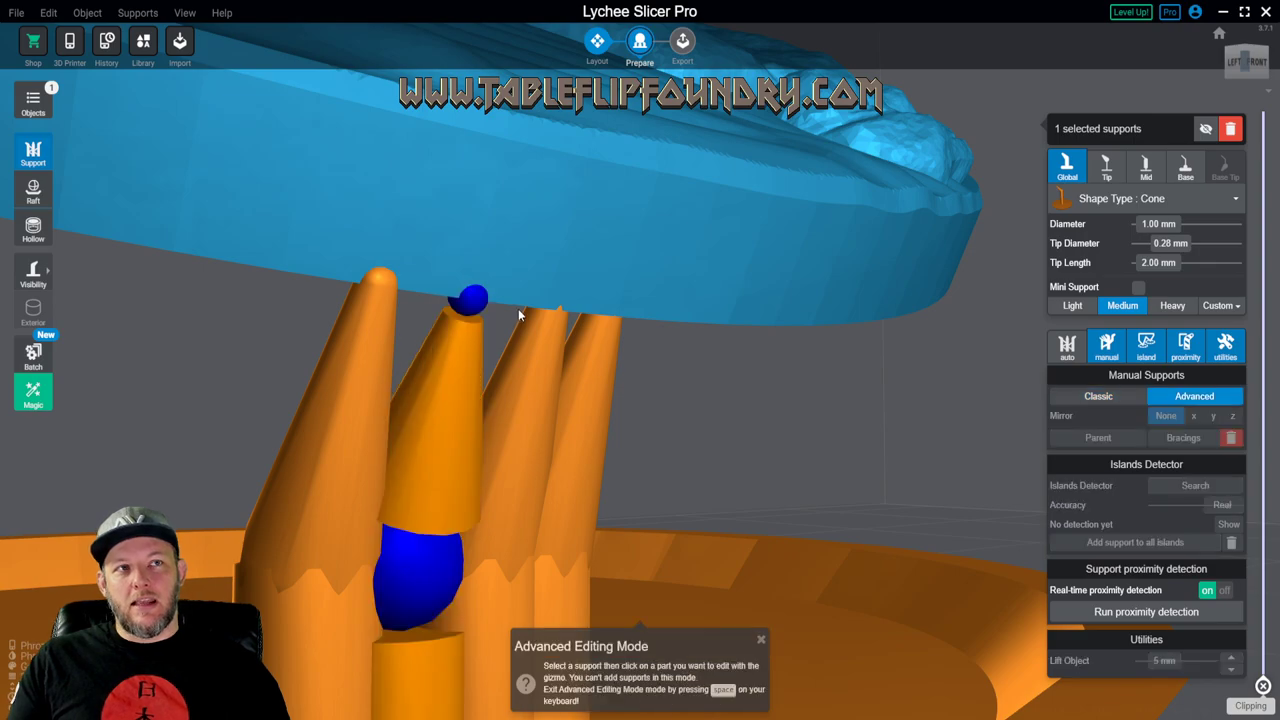
{"action": "left_click", "coordinate": [474, 305]}
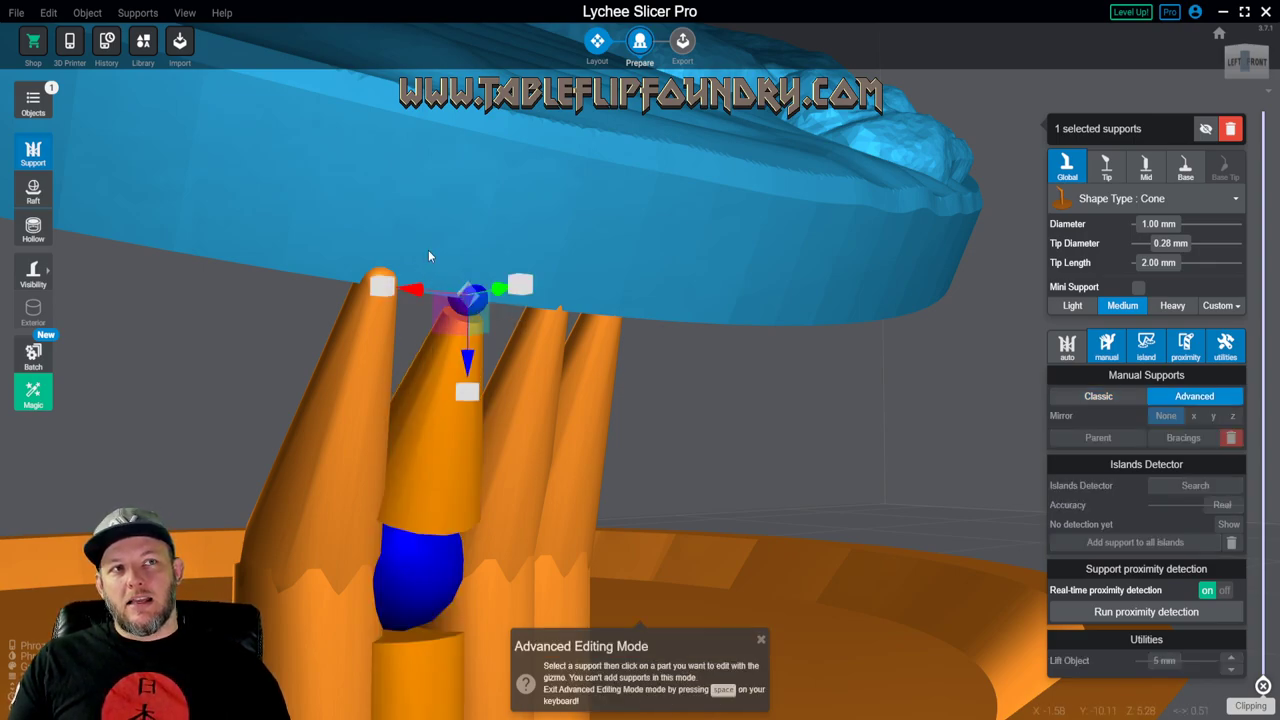
{"action": "middle_click_drag", "start_coordinate": [431, 254], "coordinate": [495, 285]}
{"action": "left_click_drag", "start_coordinate": [511, 294], "coordinate": [507, 294]}
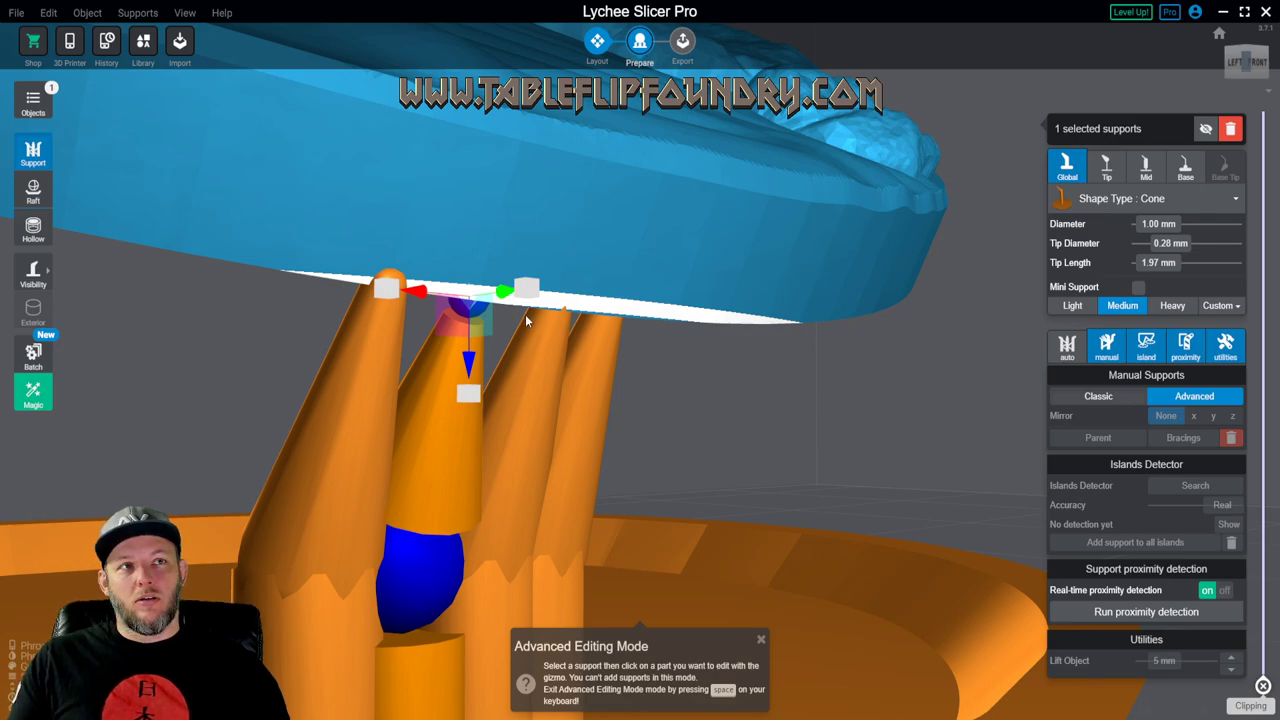
{"action": "key", "text": "space"}
- Adjust the tips of the outermost support and another inner support along Y in advanced editing mode
{"action": "right_click_drag", "start_coordinate": [553, 419], "coordinate": [425, 340]}
{"action": "left_click", "coordinate": [412, 296]}
{"action": "key", "text": "space"}
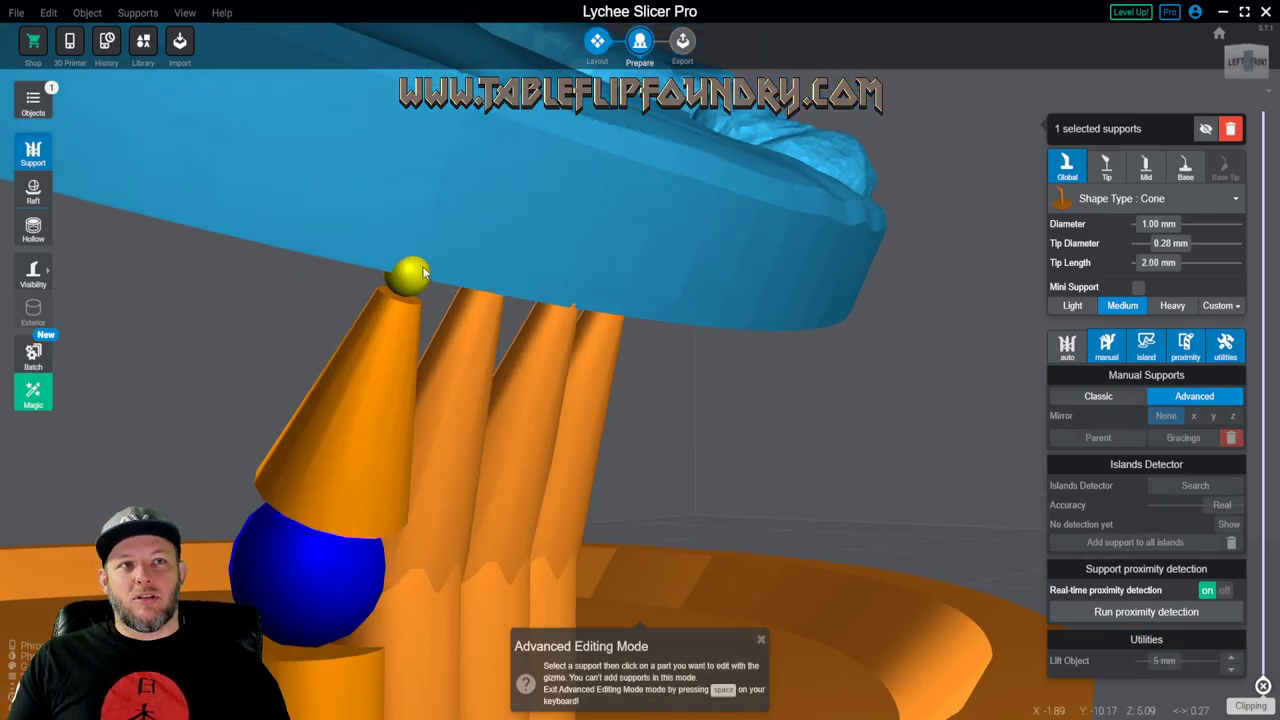
{"action": "left_click", "coordinate": [424, 272]}
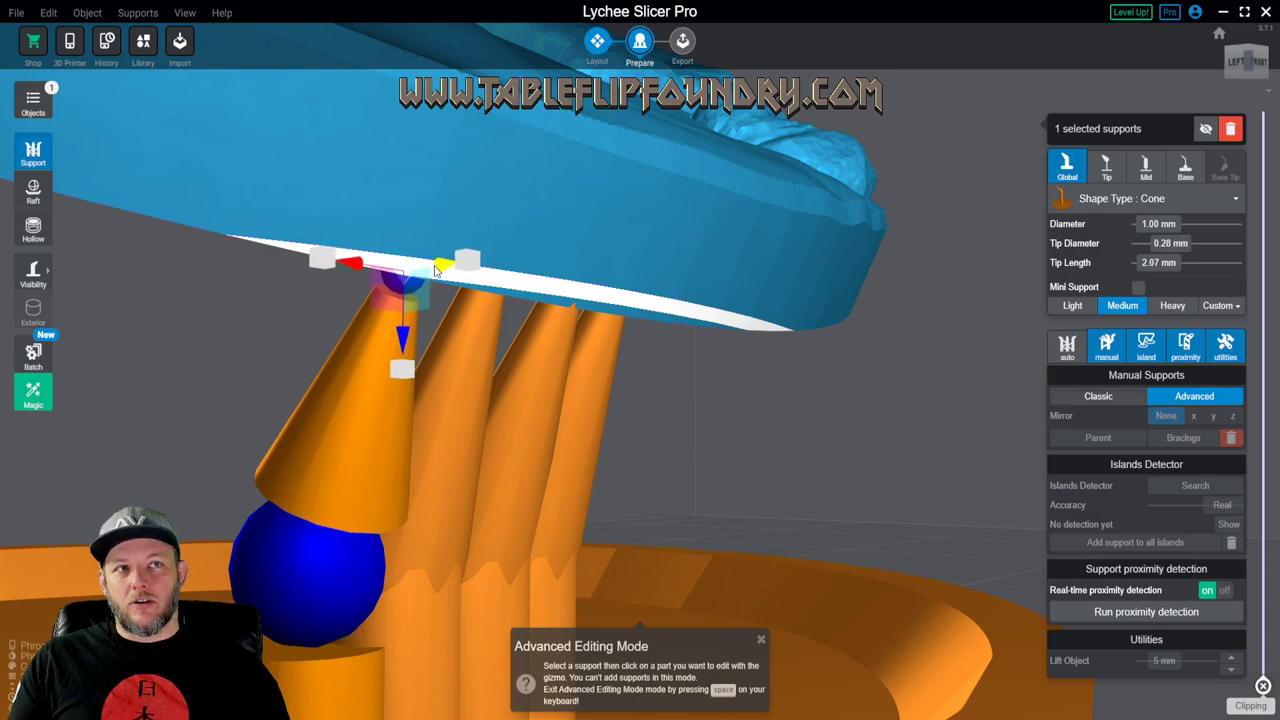
{"action": "middle_click_drag", "start_coordinate": [436, 270], "coordinate": [573, 309]}
{"action": "left_click", "coordinate": [577, 307]}
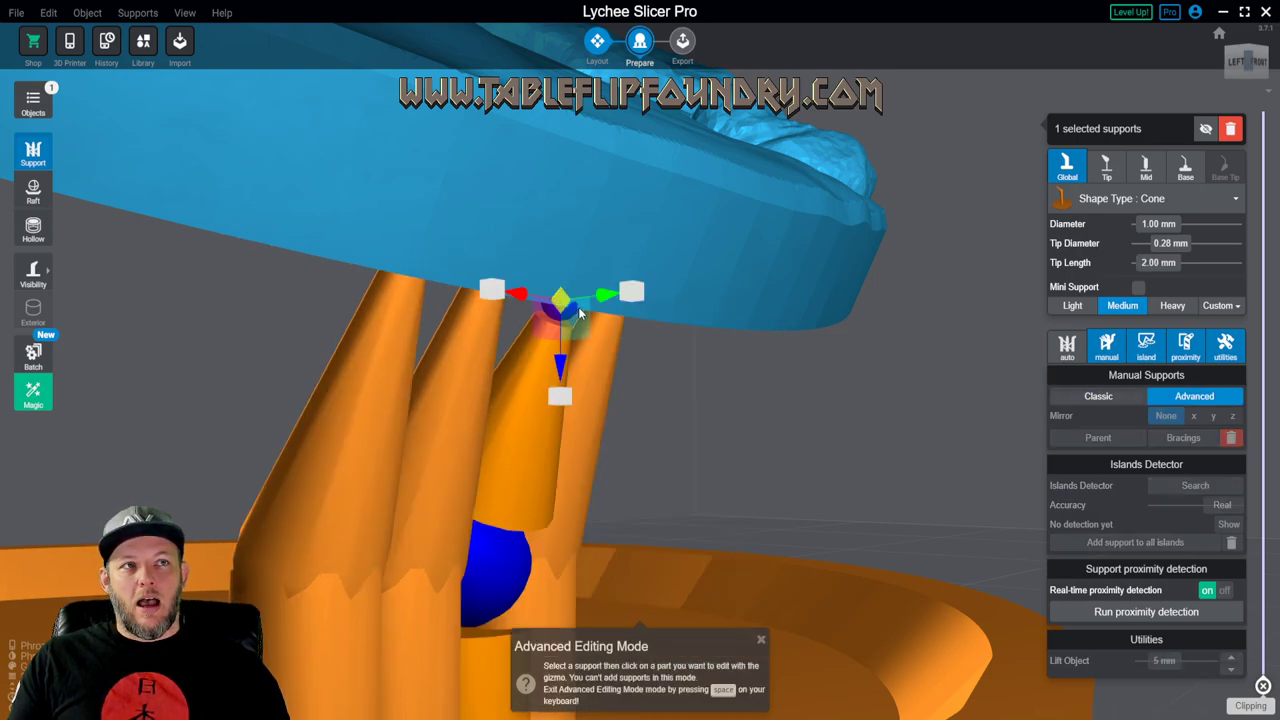
{"action": "left_click_drag", "start_coordinate": [606, 295], "coordinate": [601, 297]}
{"action": "key", "text": "space"}
- Select all the placed supports and delete them
{"action": "right_click_drag", "start_coordinate": [601, 300], "coordinate": [562, 454]}
{"action": "scroll", "coordinate": [520, 351], "scroll_direction": "down", "scroll_amount": 8}
{"action": "scroll", "coordinate": [562, 454], "scroll_direction": "down", "scroll_amount": 2}
{"action": "middle_click_drag", "start_coordinate": [563, 455], "coordinate": [485, 176]}
{"action": "middle_click_drag", "start_coordinate": [455, 350], "coordinate": [826, 314]}
{"action": "left_click_drag", "start_coordinate": [819, 295], "coordinate": [442, 574]}
{"action": "key", "text": "Delete"}
- Turn on X mirroring and place a medium support at the middle of the base's lowest edge
{"action": "middle_click_drag", "start_coordinate": [302, 487], "coordinate": [305, 470]}
{"action": "scroll", "coordinate": [305, 469], "scroll_direction": "up", "scroll_amount": 4}
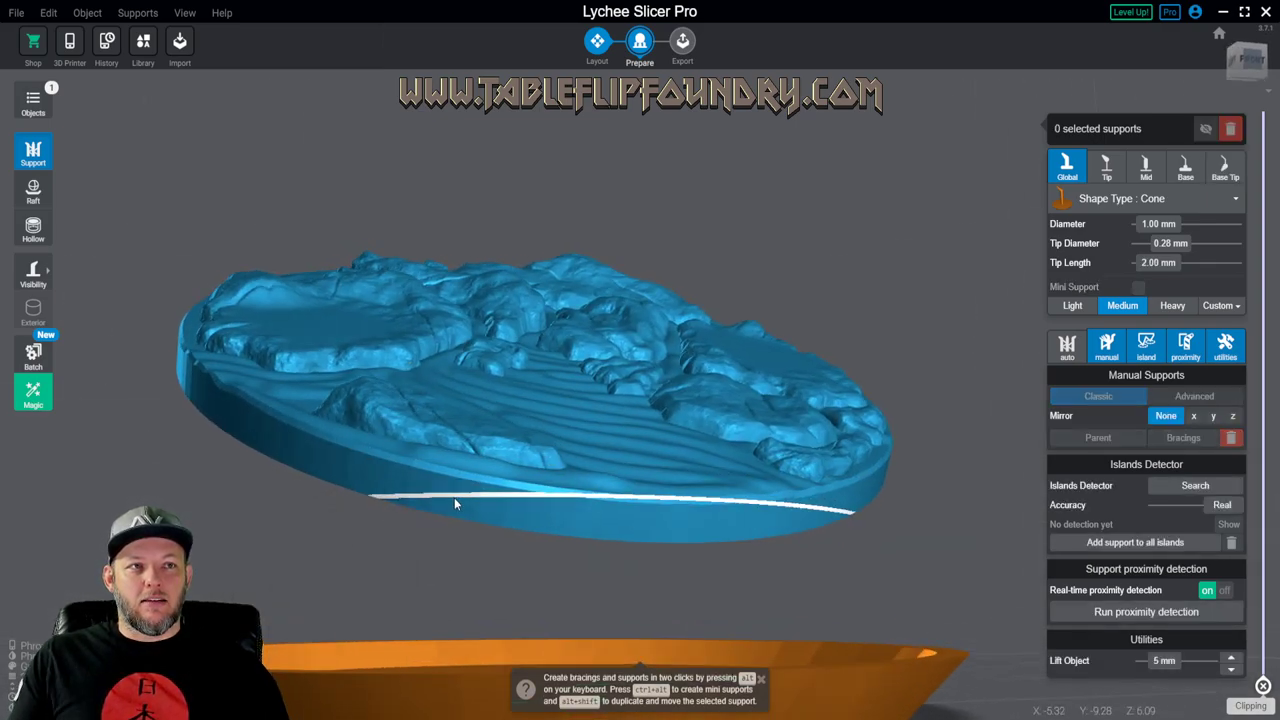
{"action": "middle_click_drag", "start_coordinate": [447, 496], "coordinate": [541, 390]}
{"action": "scroll", "coordinate": [541, 390], "scroll_direction": "up", "scroll_amount": 3}
{"action": "right_click_drag", "start_coordinate": [525, 438], "coordinate": [590, 396]}
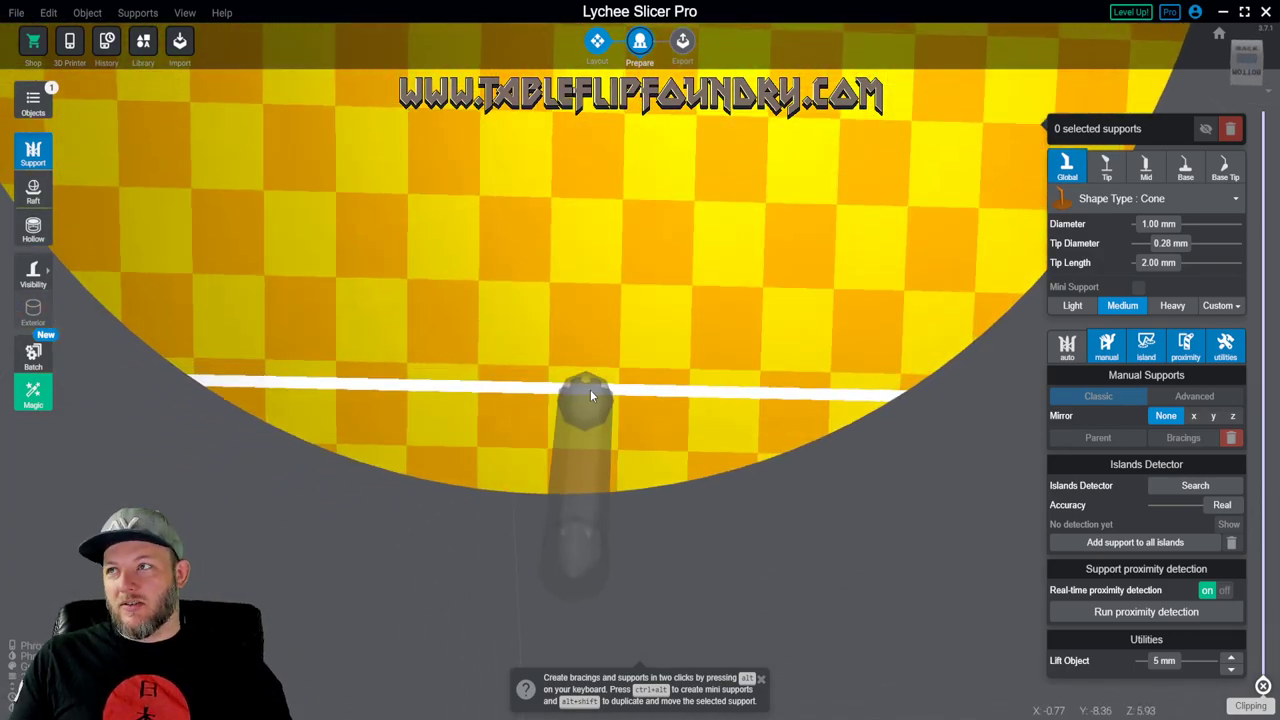
{"action": "middle_click_drag", "start_coordinate": [590, 396], "coordinate": [575, 450]}
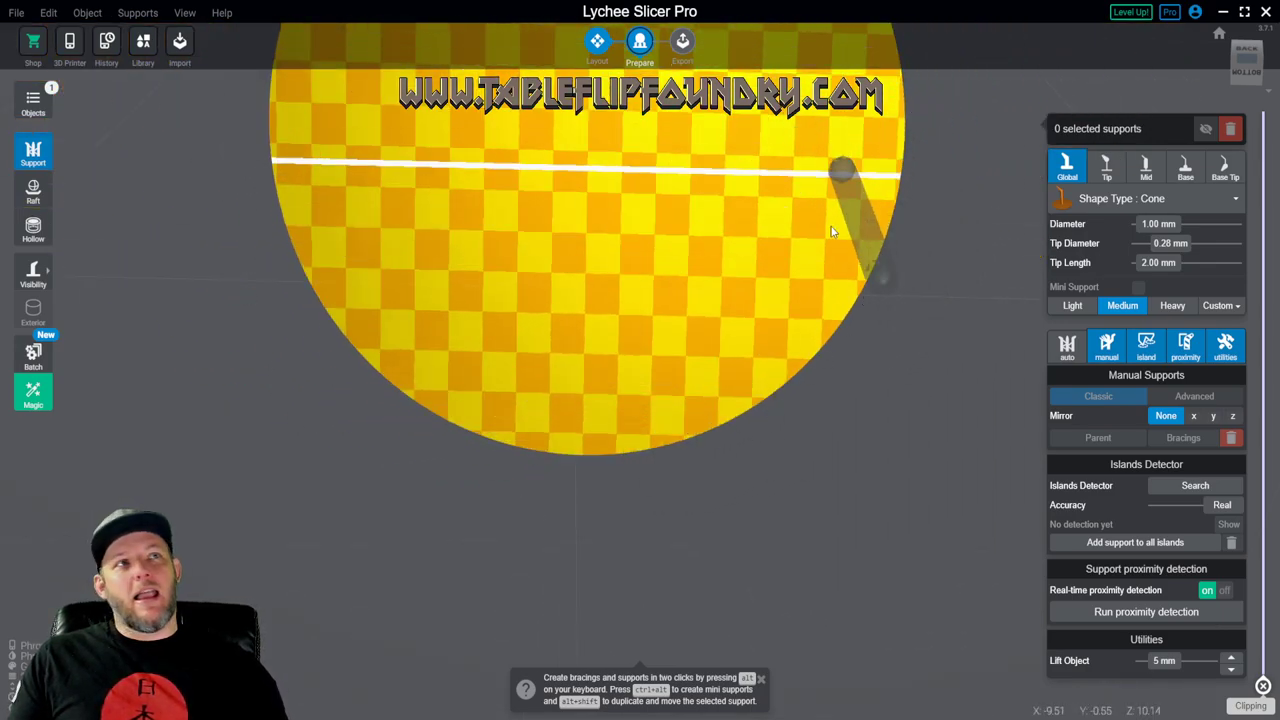
{"action": "scroll", "coordinate": [566, 507], "scroll_direction": "up", "scroll_amount": 8}
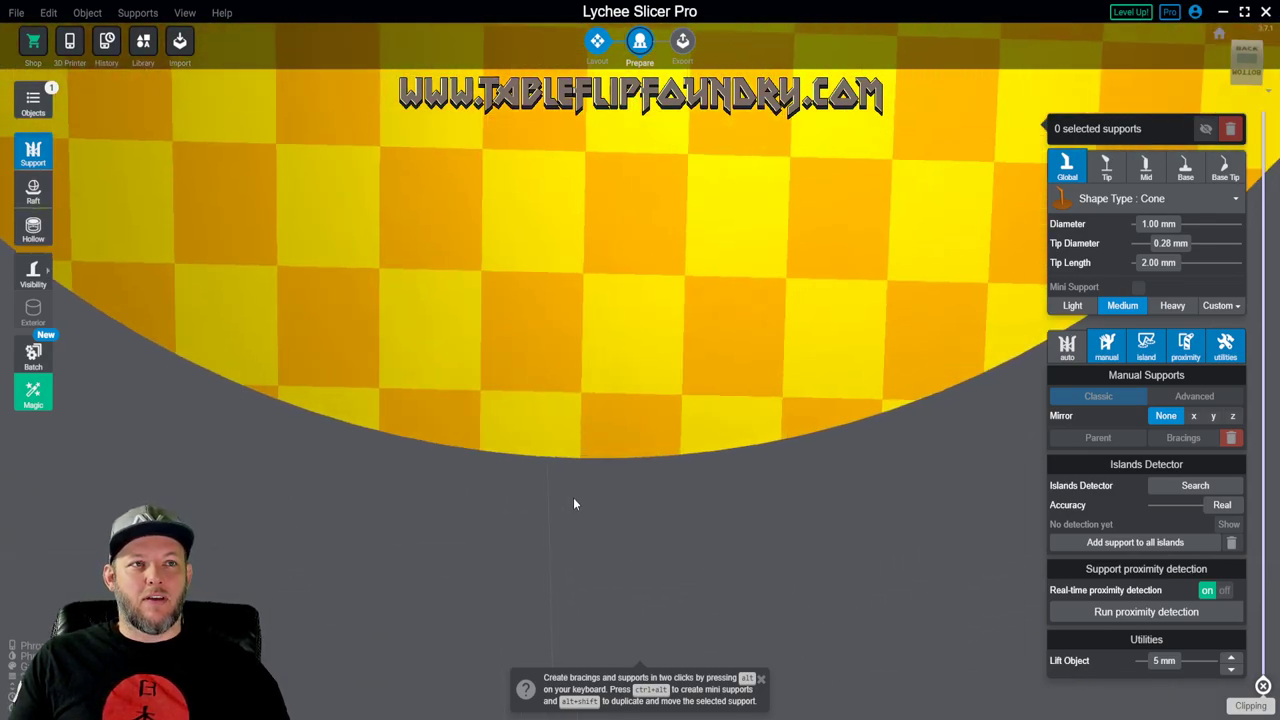
{"action": "right_click_drag", "start_coordinate": [560, 492], "coordinate": [537, 509]}
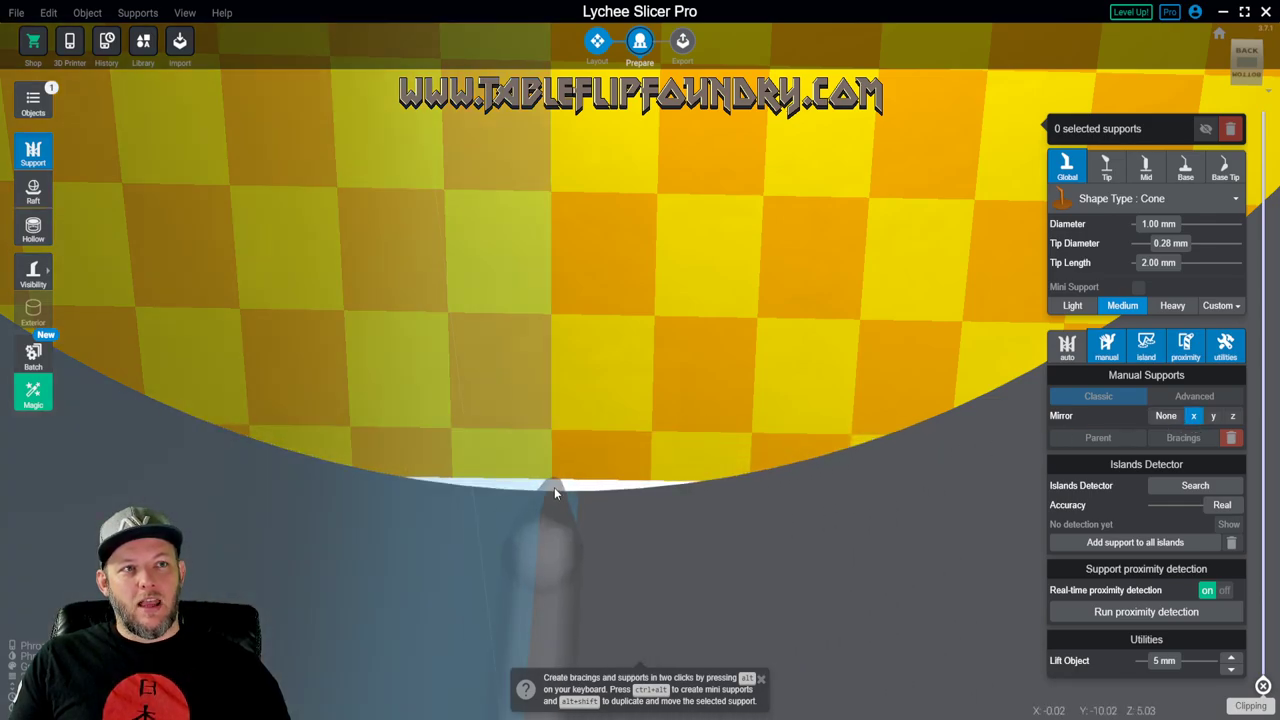
{"action": "left_click", "coordinate": [556, 495]}
- Shift the centre support's tip slightly along Y at the base's lower edge in advanced editing mode
{"action": "right_click_drag", "start_coordinate": [672, 442], "coordinate": [190, 500]}
{"action": "scroll", "coordinate": [705, 588], "scroll_direction": "up", "scroll_amount": 4}
{"action": "middle_click_drag", "start_coordinate": [668, 508], "coordinate": [557, 371]}
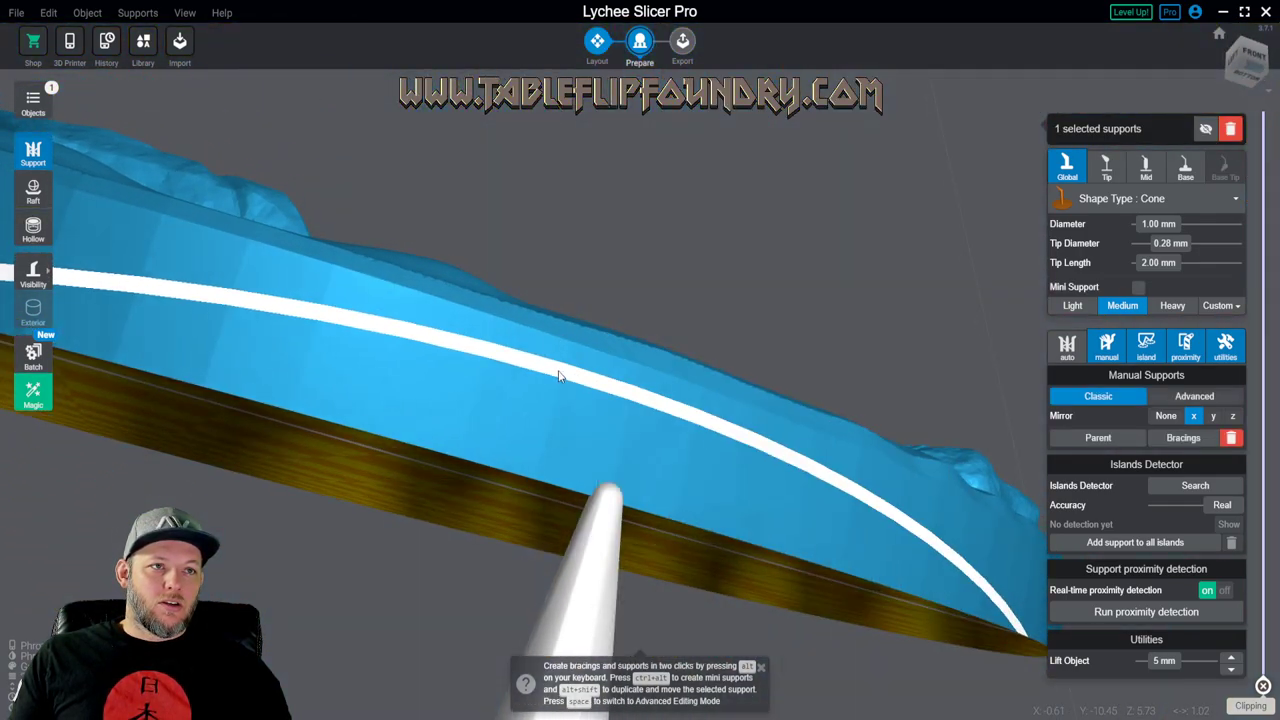
{"action": "key", "text": "space"}
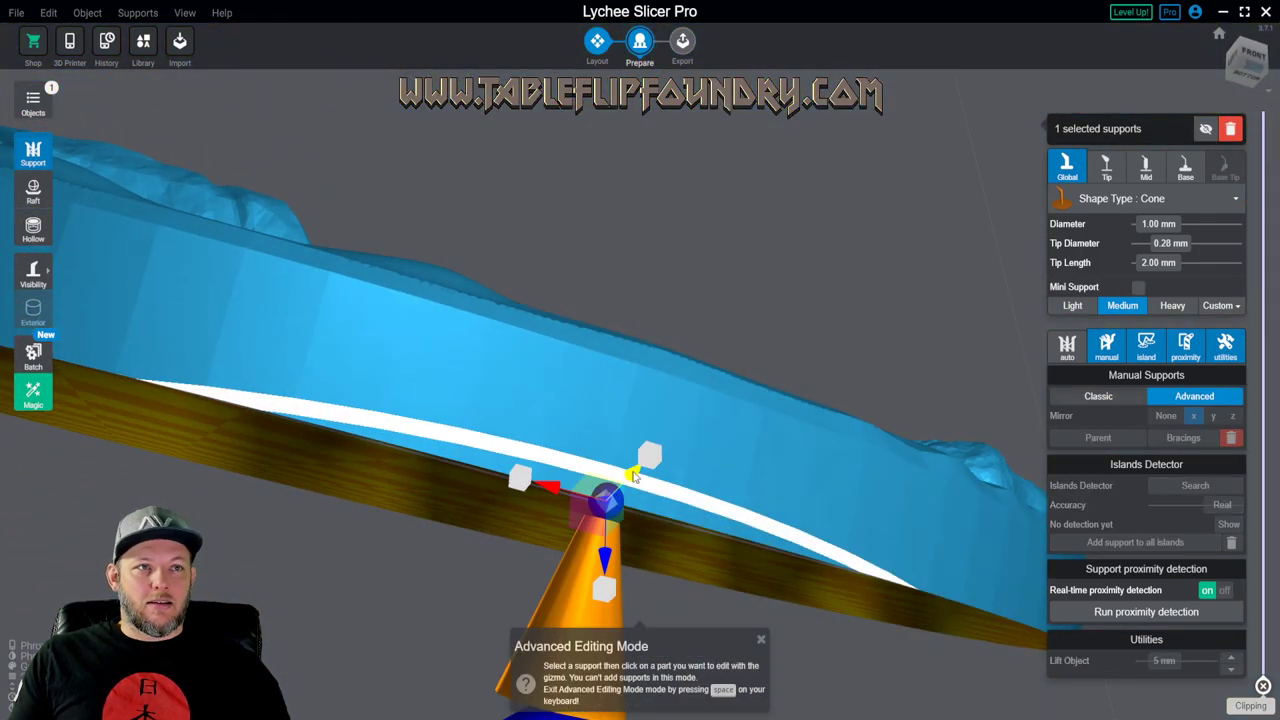
{"action": "left_click_drag", "start_coordinate": [634, 477], "coordinate": [631, 480]}
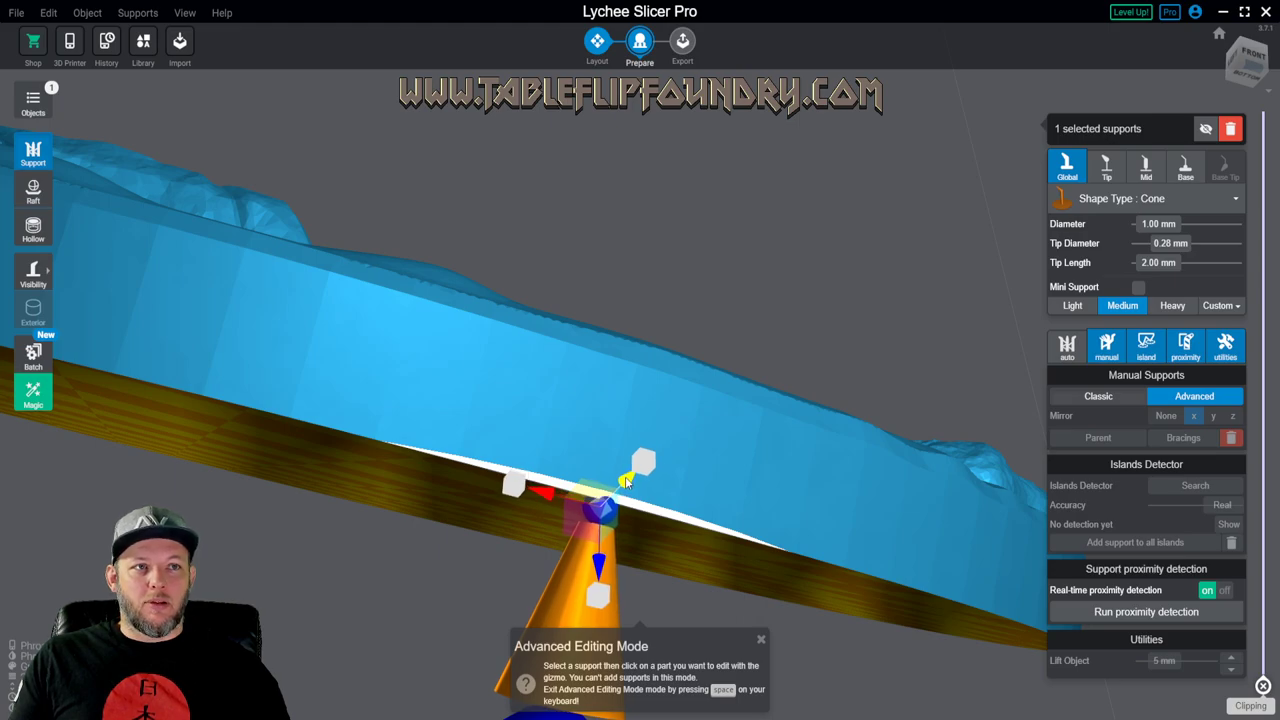
{"action": "key", "text": "space"}
- Add four closely spaced supports along the lower edge beside the centre one, mirrored across X
{"action": "right_click_drag", "start_coordinate": [626, 483], "coordinate": [1063, 503]}
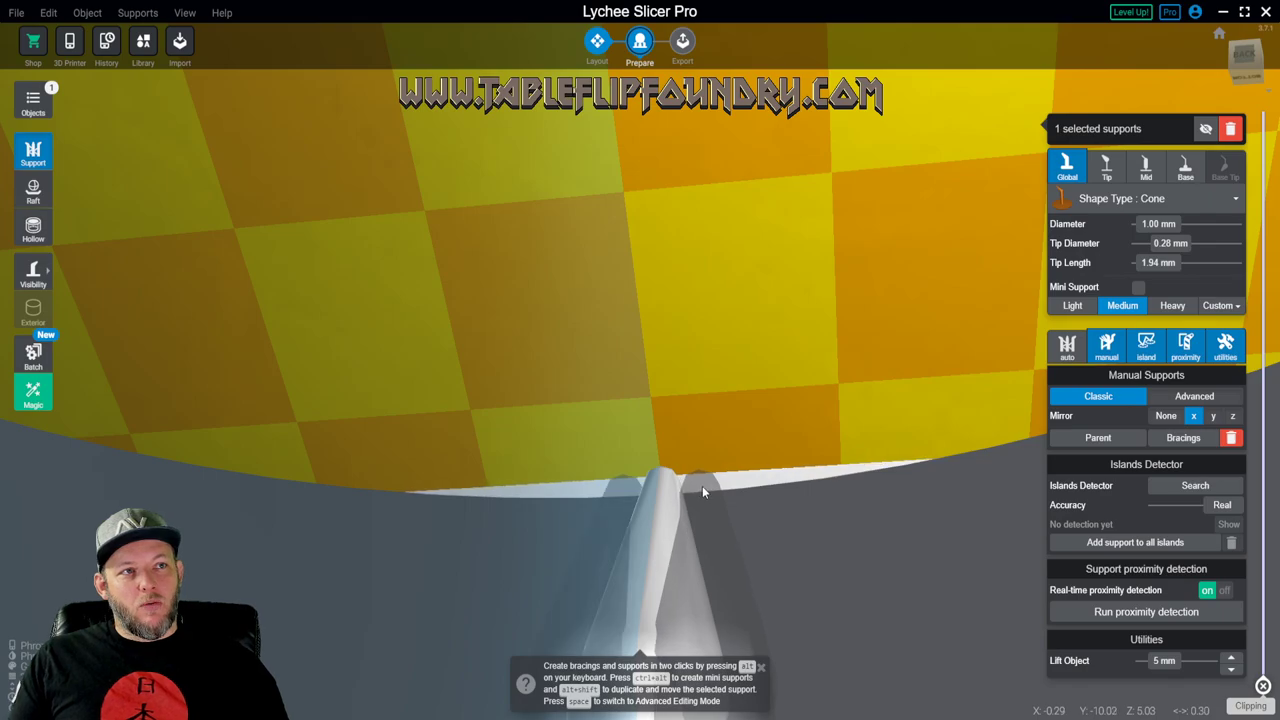
{"action": "left_click", "coordinate": [702, 487]}
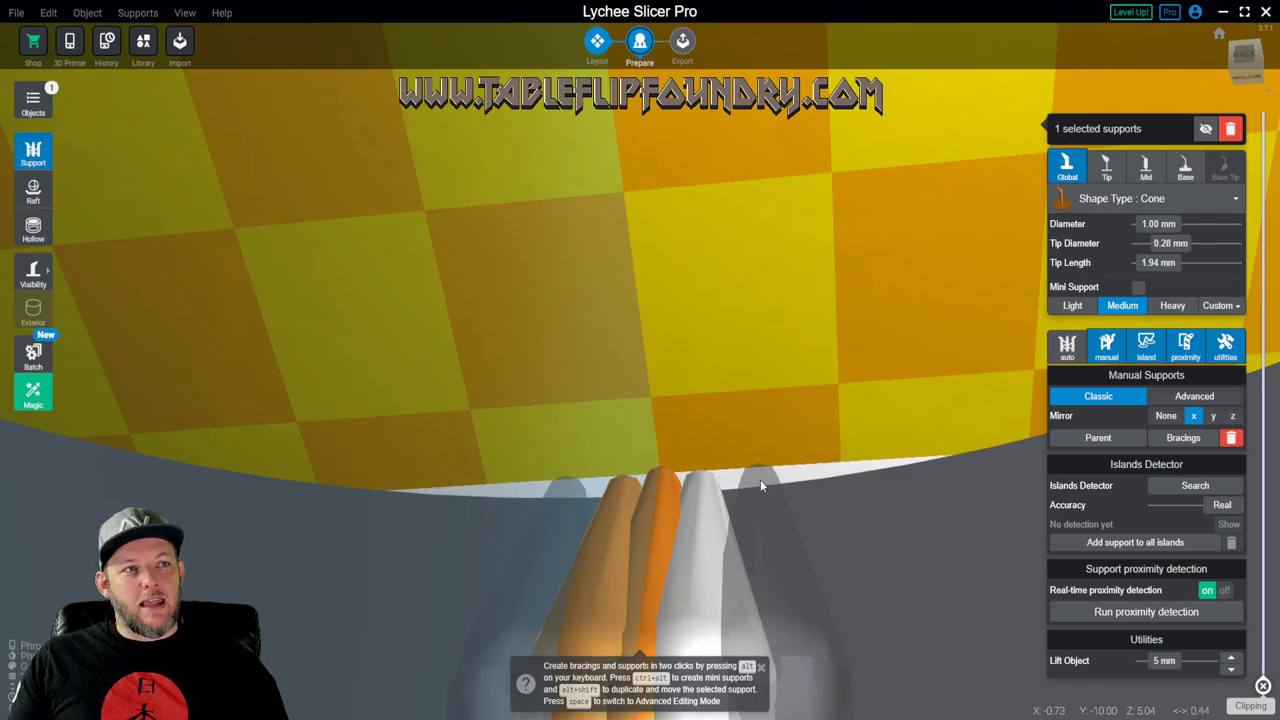
{"action": "left_click", "coordinate": [747, 483]}
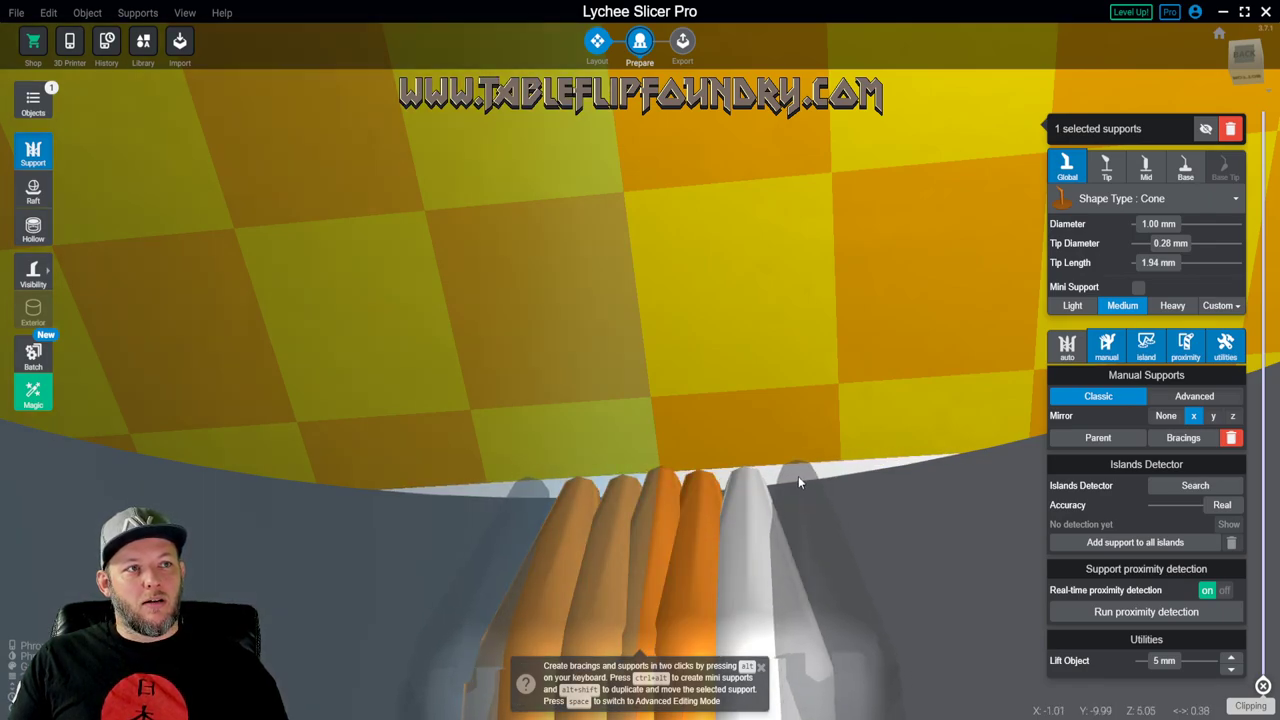
{"action": "left_click", "coordinate": [798, 476]}
{"action": "left_click", "coordinate": [847, 474]}
{"action": "right_click_drag", "start_coordinate": [906, 448], "coordinate": [900, 466]}
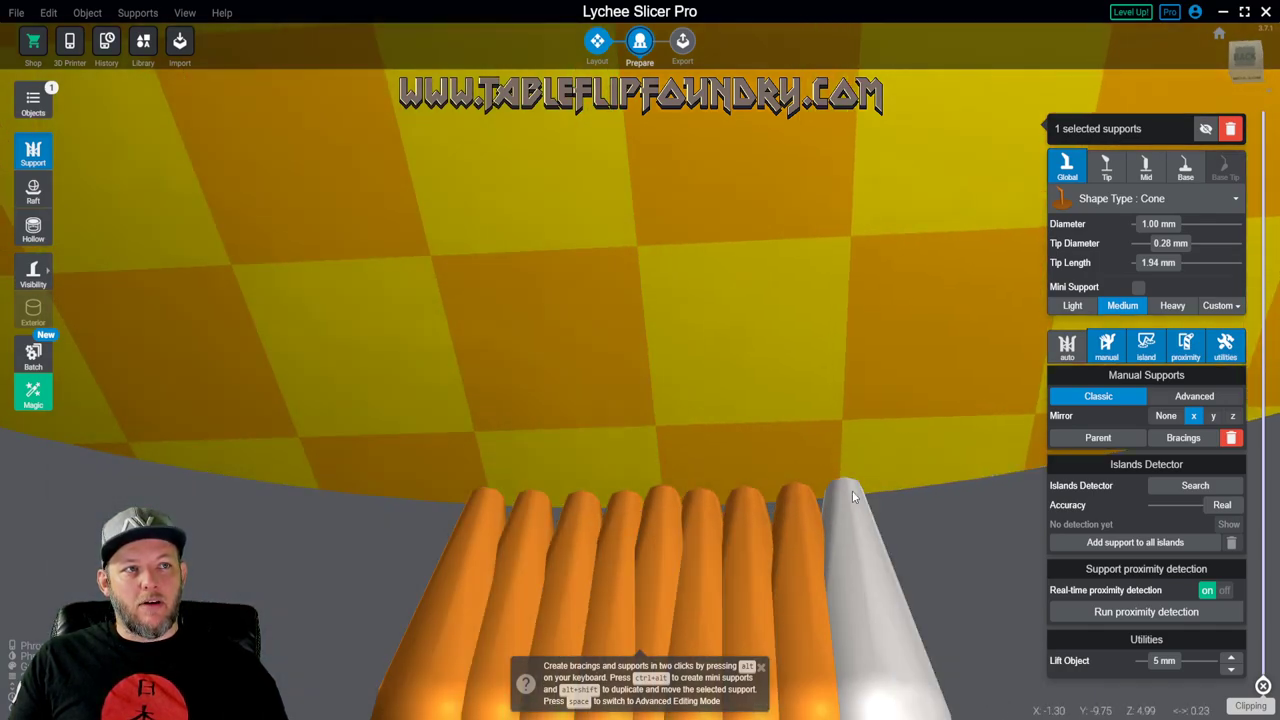
- Add two more closely spaced medium supports at the end of the lower-edge row, mirrored across X
{"action": "middle_click_drag", "start_coordinate": [864, 488], "coordinate": [723, 490]}
{"action": "left_click", "coordinate": [733, 484]}
{"action": "left_click", "coordinate": [780, 482]}
{"action": "right_click_drag", "start_coordinate": [780, 482], "coordinate": [204, 496]}
{"action": "scroll", "coordinate": [204, 496], "scroll_direction": "down", "scroll_amount": 3}
{"action": "middle_click_drag", "start_coordinate": [543, 453], "coordinate": [379, 391]}
{"action": "right_click_drag", "start_coordinate": [379, 390], "coordinate": [871, 355]}
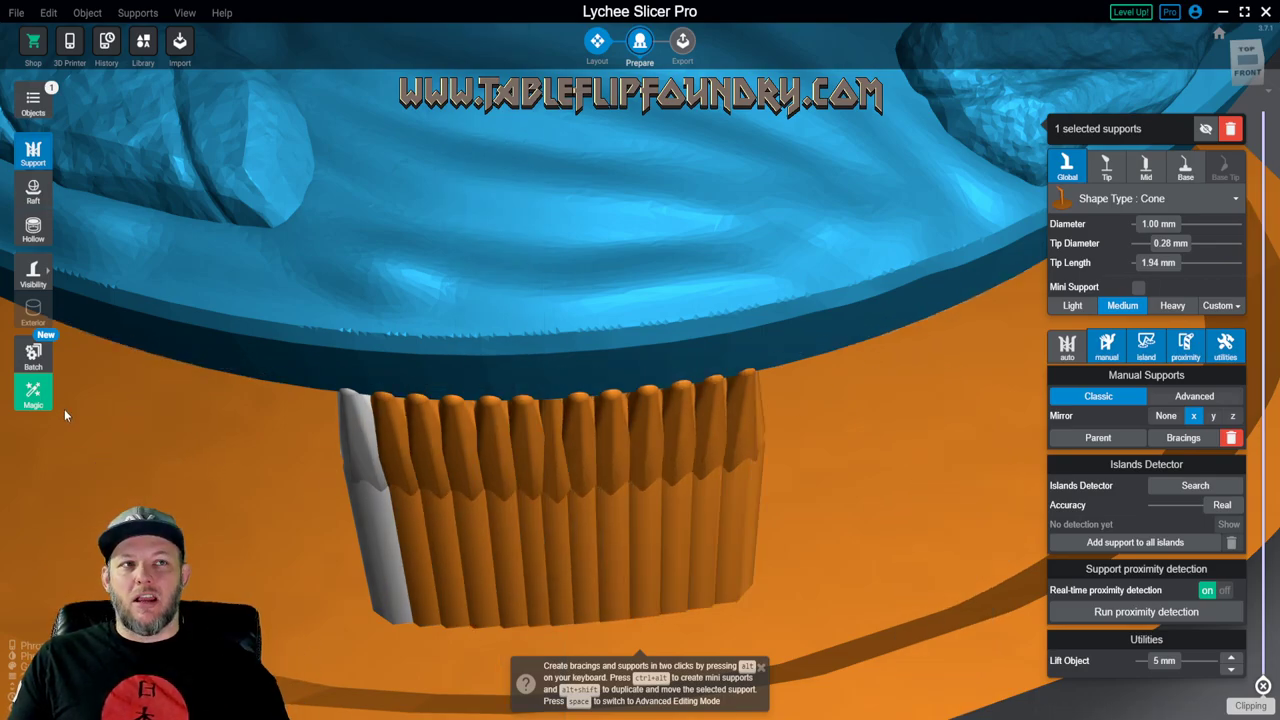
- Nudge the tips of the lower-edge supports along Y in advanced editing mode to line them up with the rim
{"action": "right_click_drag", "start_coordinate": [254, 437], "coordinate": [157, 453]}
{"action": "key", "text": "space"}
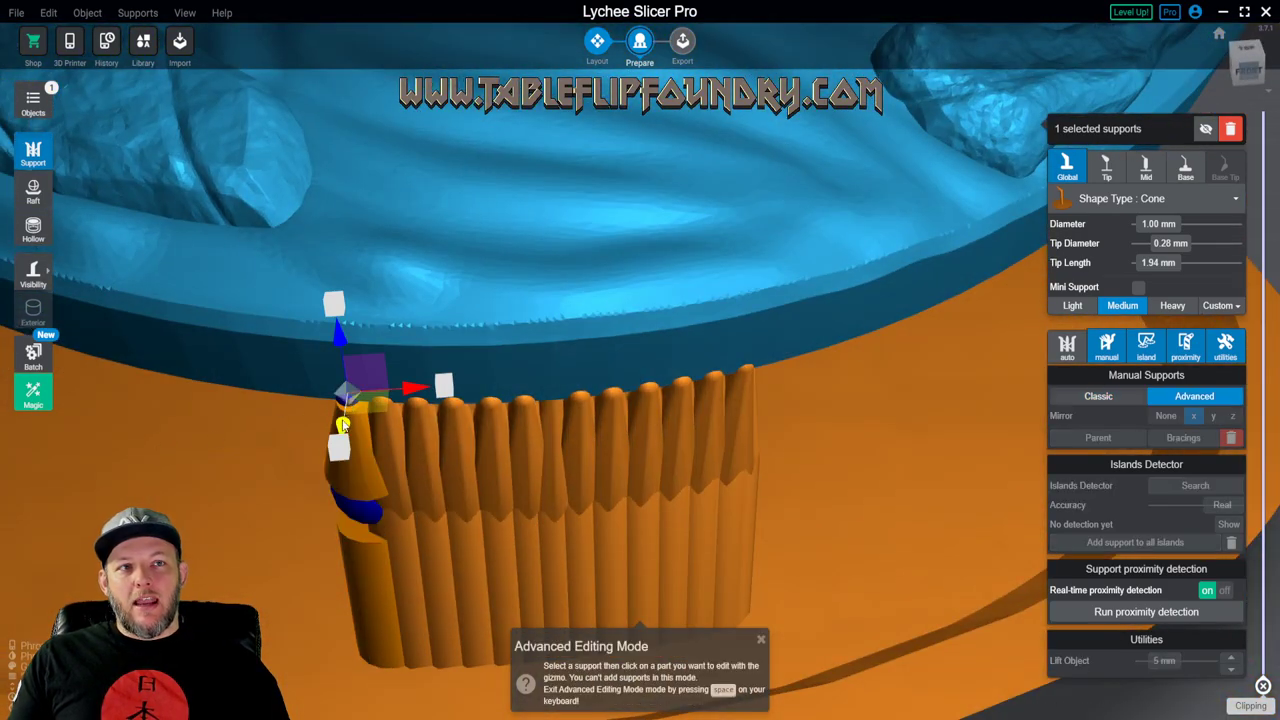
{"action": "left_click", "coordinate": [395, 423]}
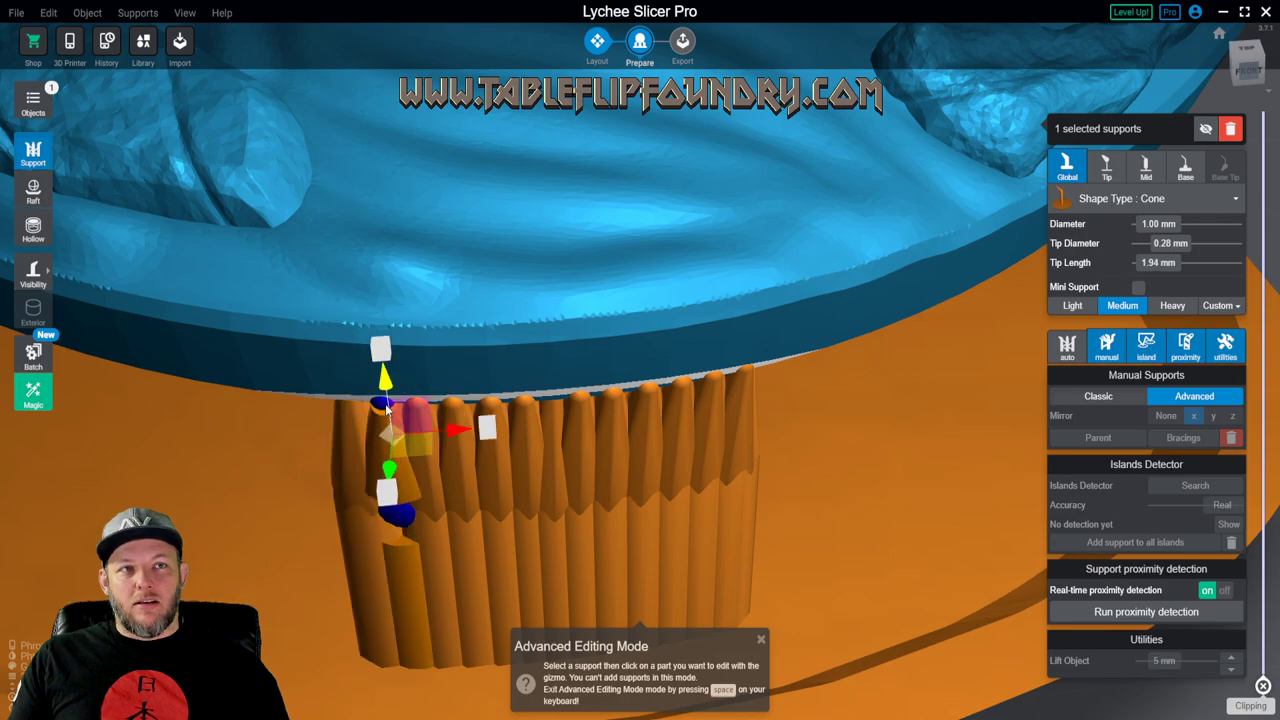
{"action": "left_click", "coordinate": [383, 402]}
{"action": "left_click_drag", "start_coordinate": [380, 425], "coordinate": [463, 425]}
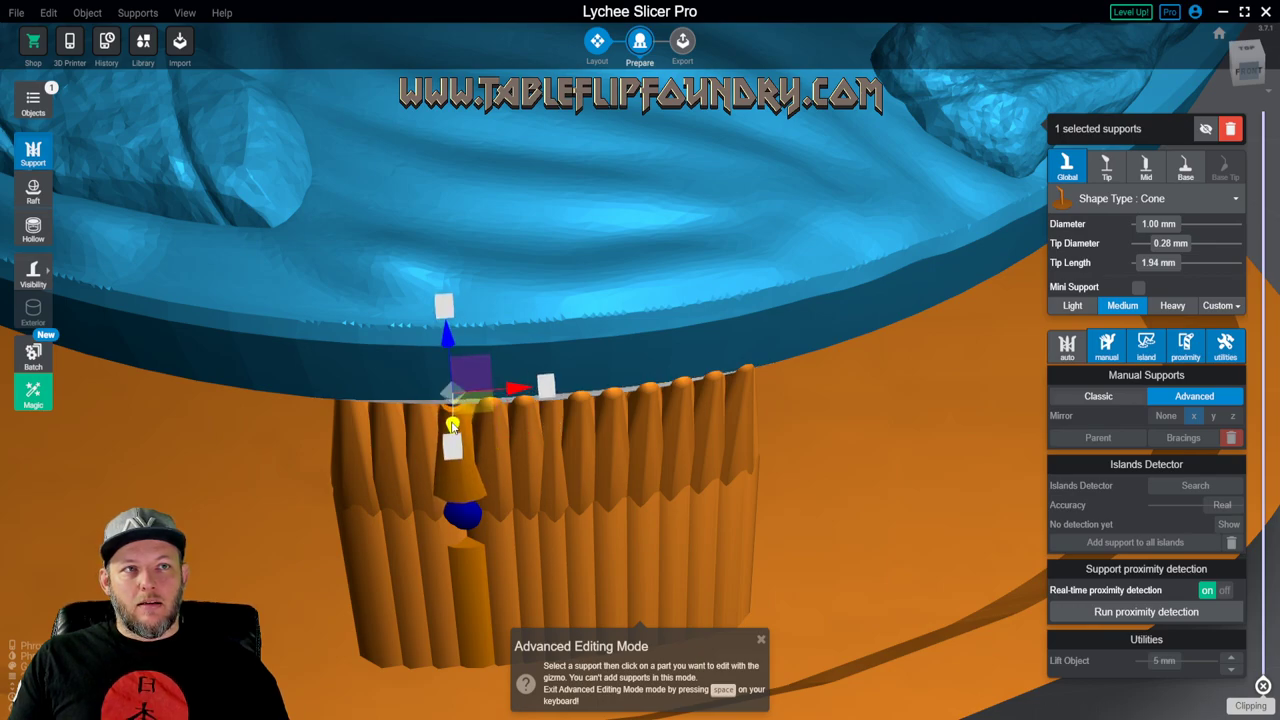
{"action": "left_click_drag", "start_coordinate": [489, 440], "coordinate": [752, 380]}
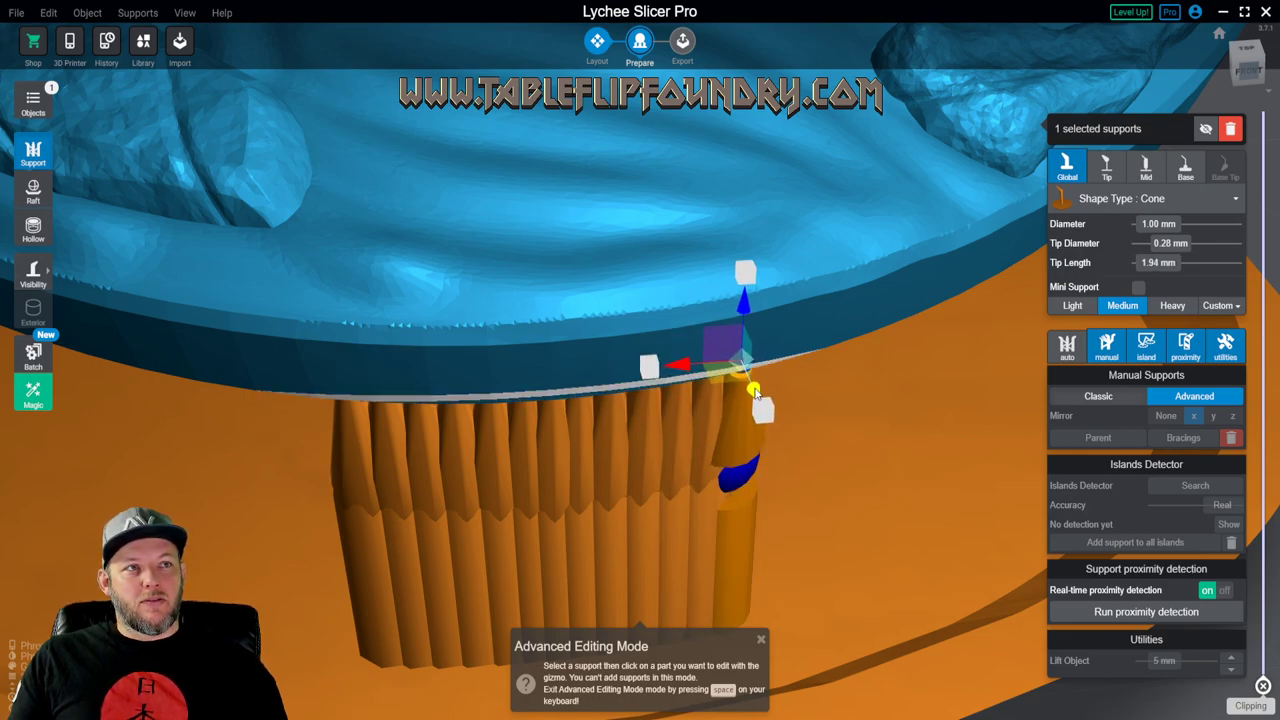
{"action": "key", "text": "space"}
- Continue the row of X-mirrored medium supports outward around the base's lower rim with wider spacing
{"action": "right_click_drag", "start_coordinate": [663, 453], "coordinate": [714, 437]}
{"action": "scroll", "coordinate": [439, 396], "scroll_direction": "down", "scroll_amount": 5}
{"action": "scroll", "coordinate": [726, 438], "scroll_direction": "up", "scroll_amount": 6}
{"action": "right_click_drag", "start_coordinate": [608, 467], "coordinate": [622, 428]}
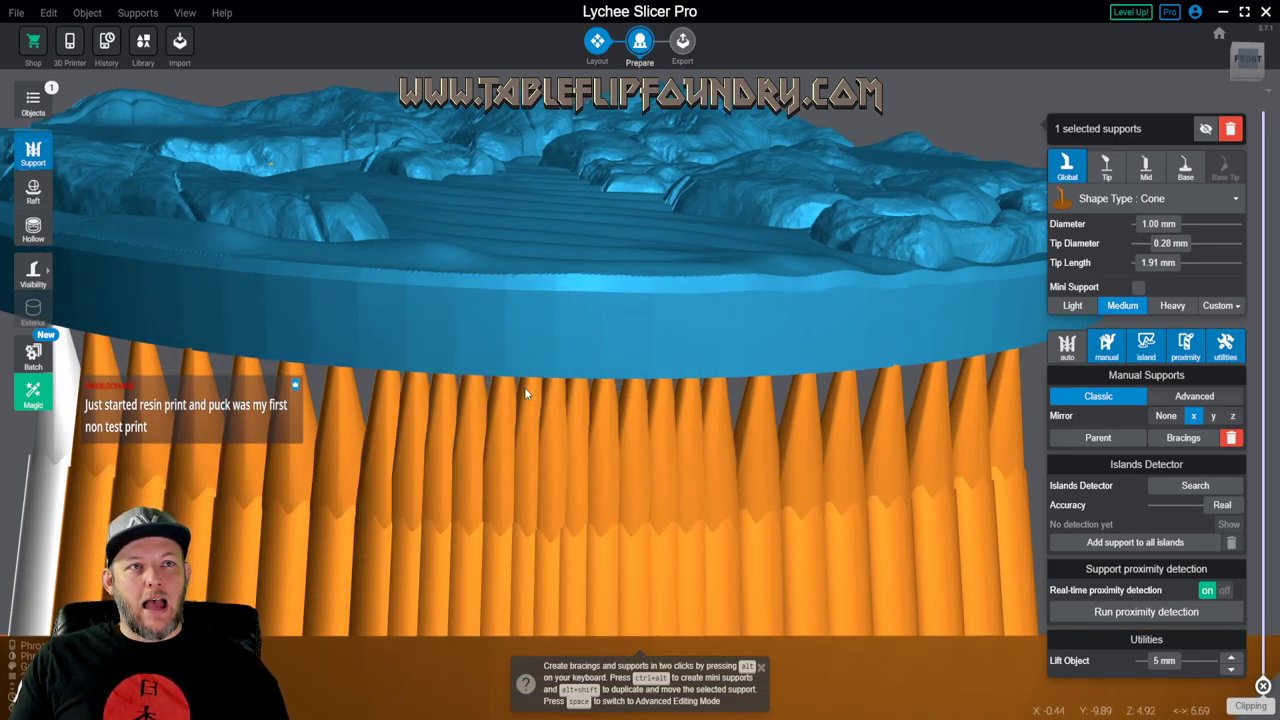
{"action": "right_click_drag", "start_coordinate": [377, 450], "coordinate": [666, 332]}
{"action": "scroll", "coordinate": [600, 487], "scroll_direction": "up", "scroll_amount": 3}
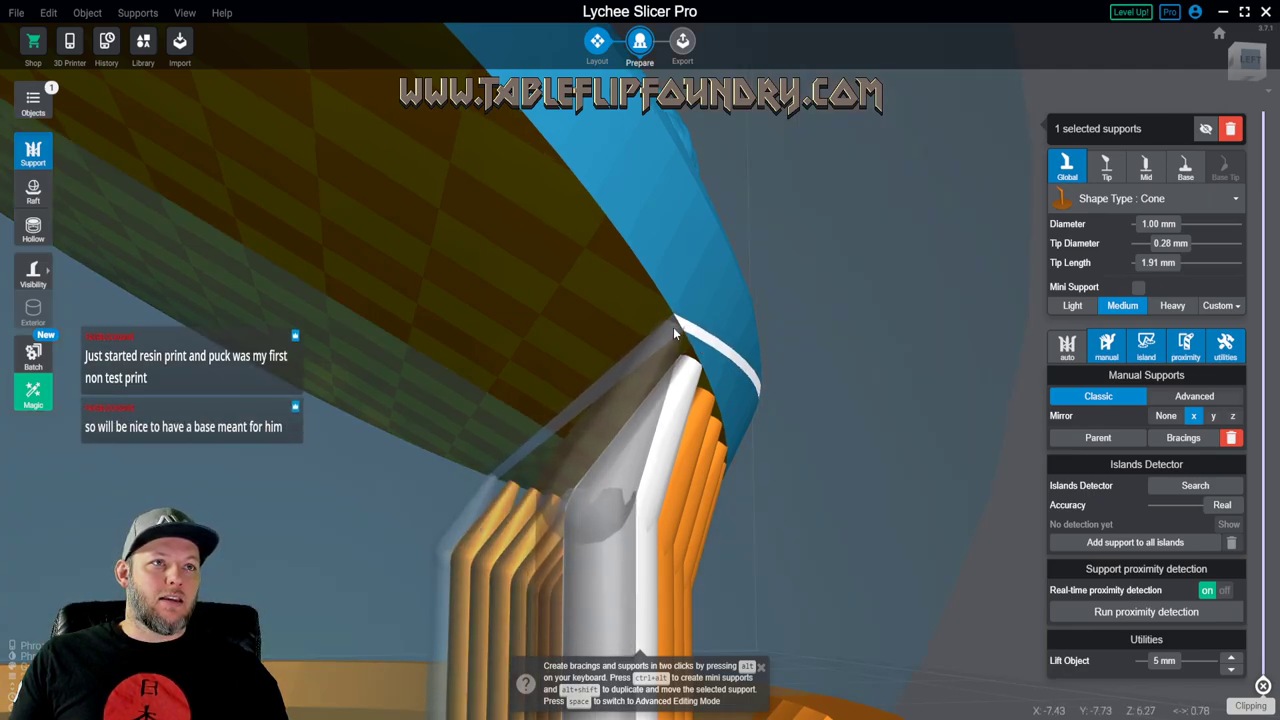
{"action": "left_click", "coordinate": [673, 327]}
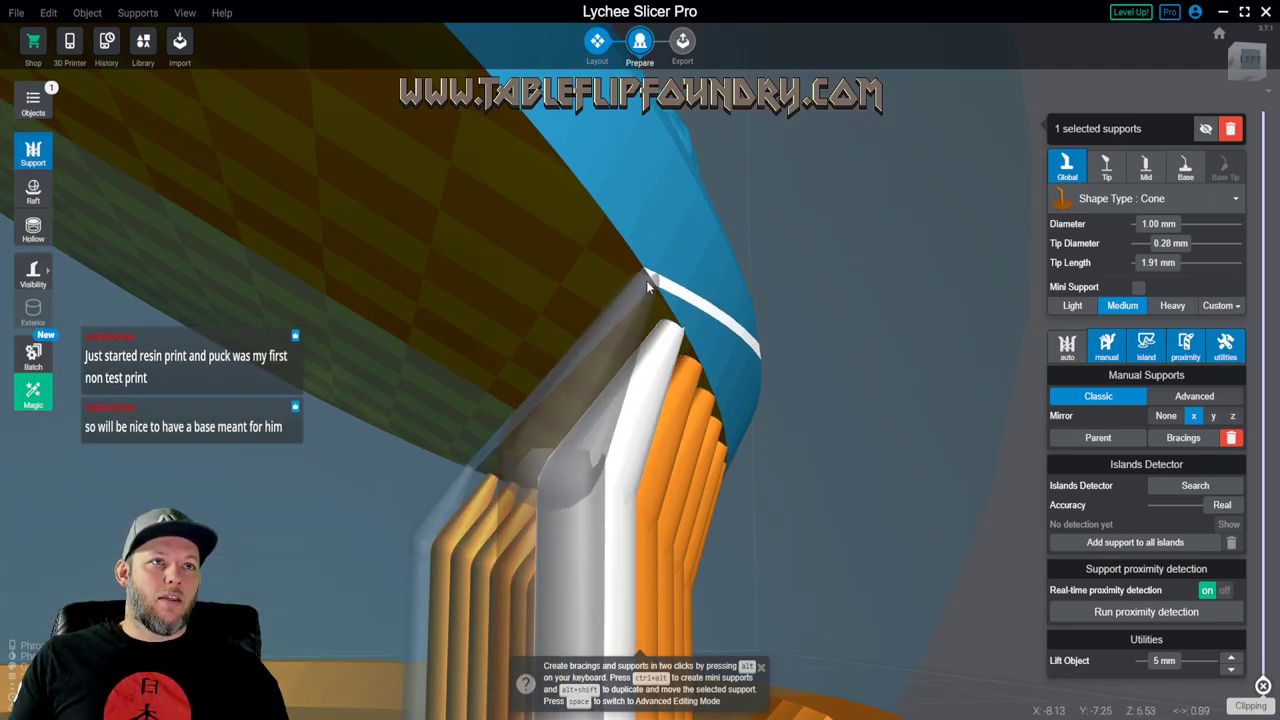
{"action": "scroll", "coordinate": [646, 286], "scroll_direction": "down", "scroll_amount": 10}
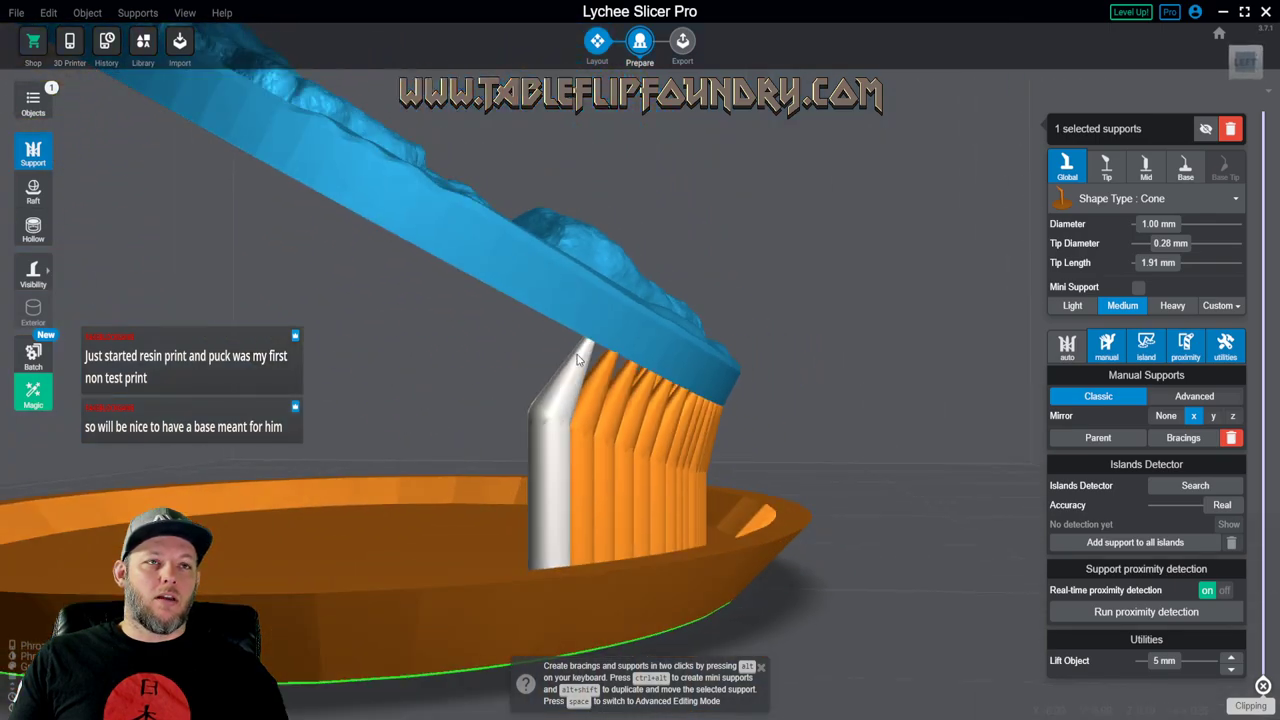
{"action": "right_click_drag", "start_coordinate": [565, 383], "coordinate": [569, 361]}
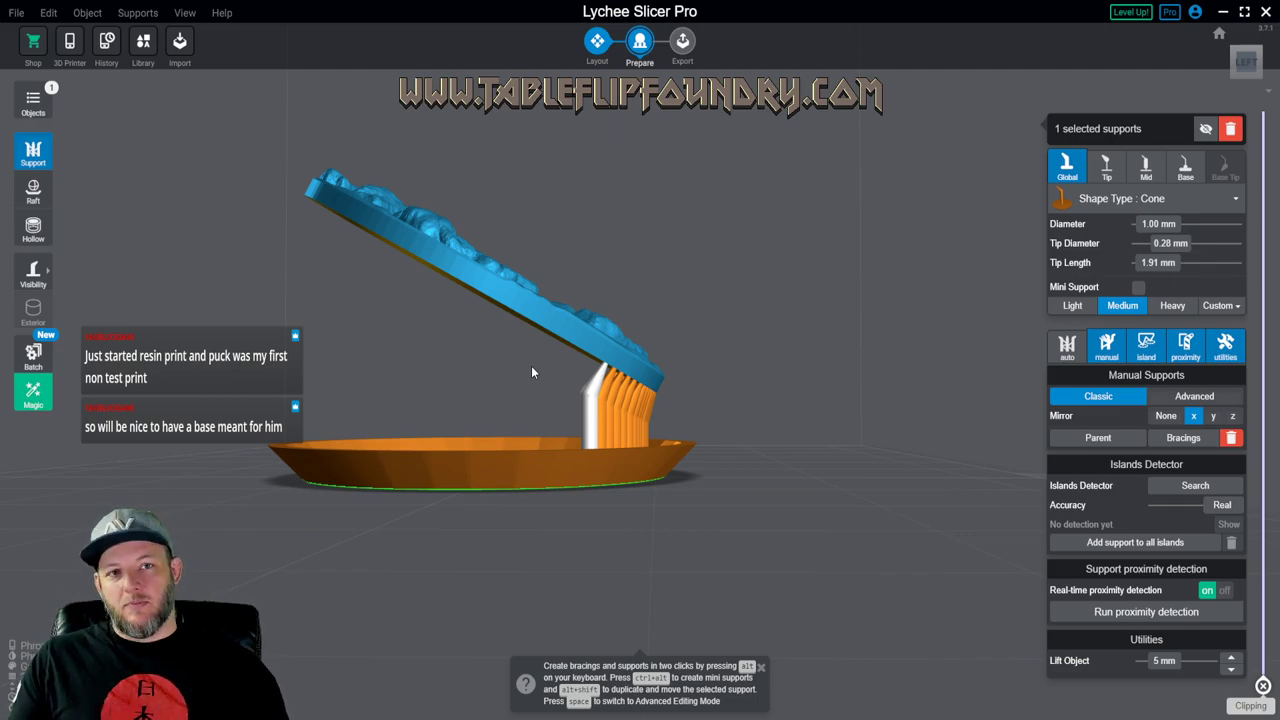
- Add further X-mirrored medium supports up the rising side of the base's rim
{"action": "scroll", "coordinate": [548, 402], "scroll_direction": "up", "scroll_amount": 10}
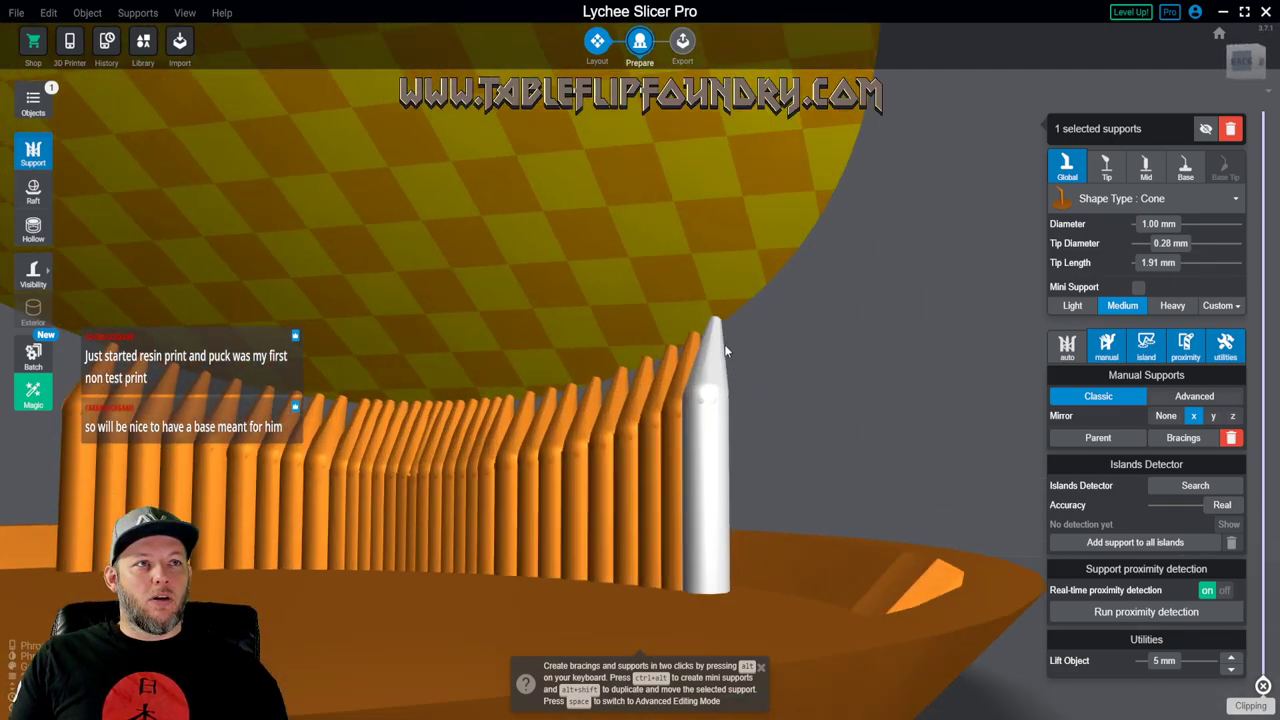
{"action": "right_click_drag", "start_coordinate": [726, 350], "coordinate": [601, 292]}
{"action": "scroll", "coordinate": [563, 340], "scroll_direction": "up", "scroll_amount": 2}
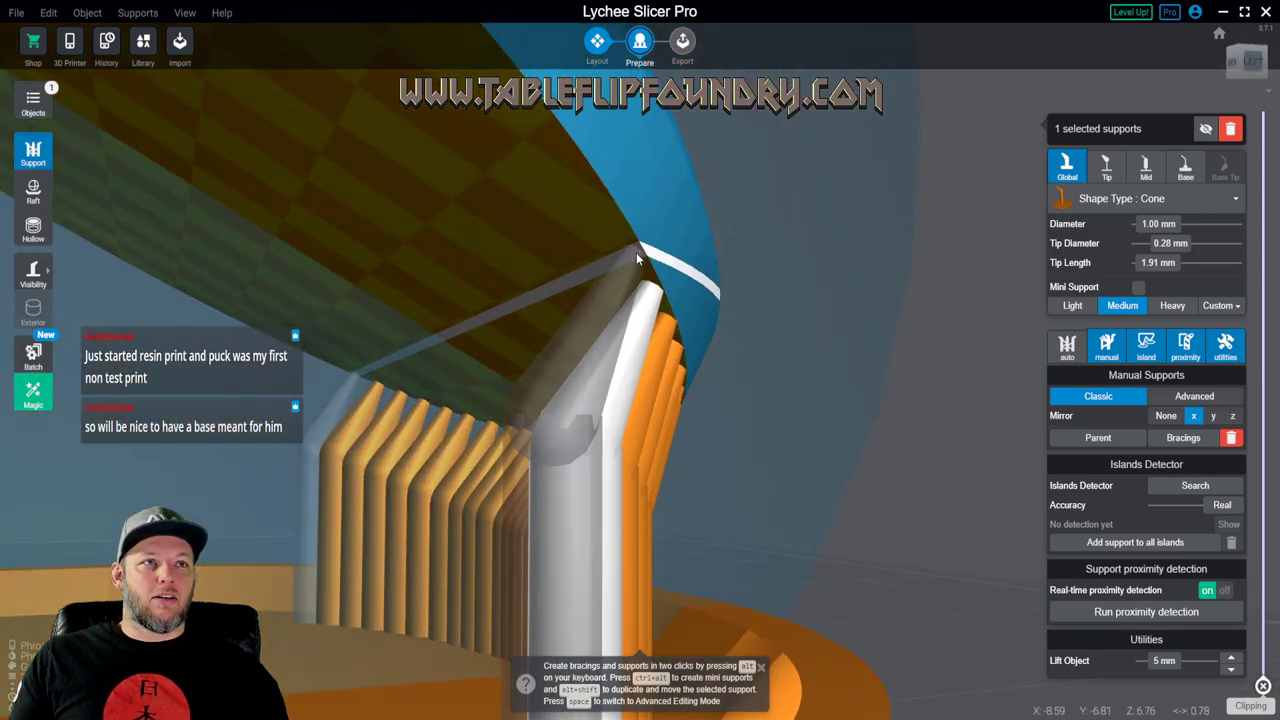
{"action": "left_click_drag", "start_coordinate": [636, 252], "coordinate": [618, 286]}
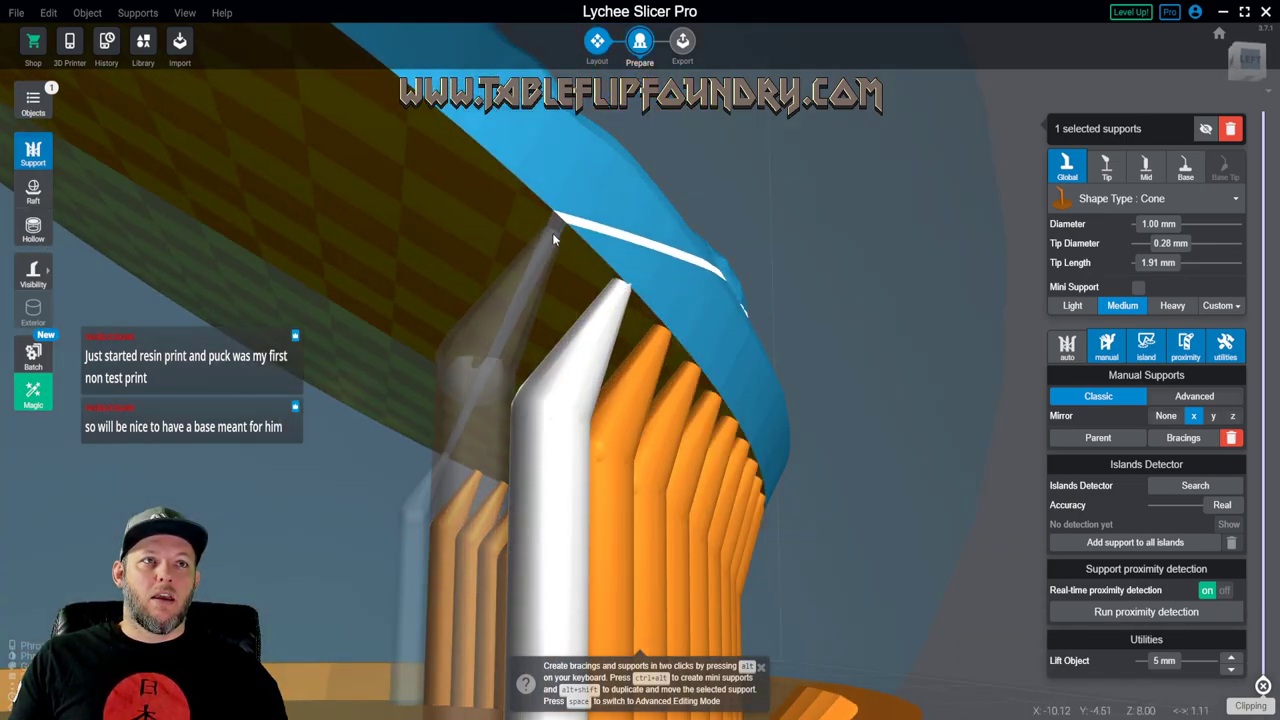
{"action": "right_click_drag", "start_coordinate": [565, 228], "coordinate": [537, 375]}
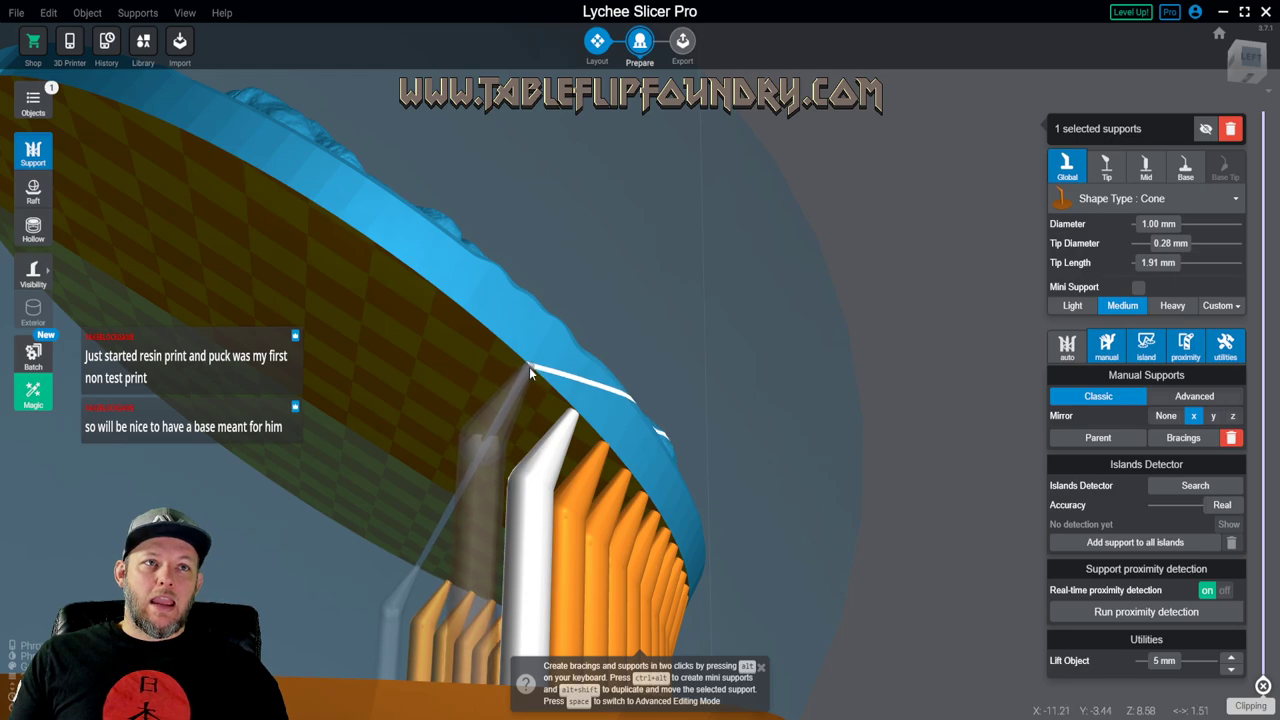
{"action": "left_click", "coordinate": [529, 366]}
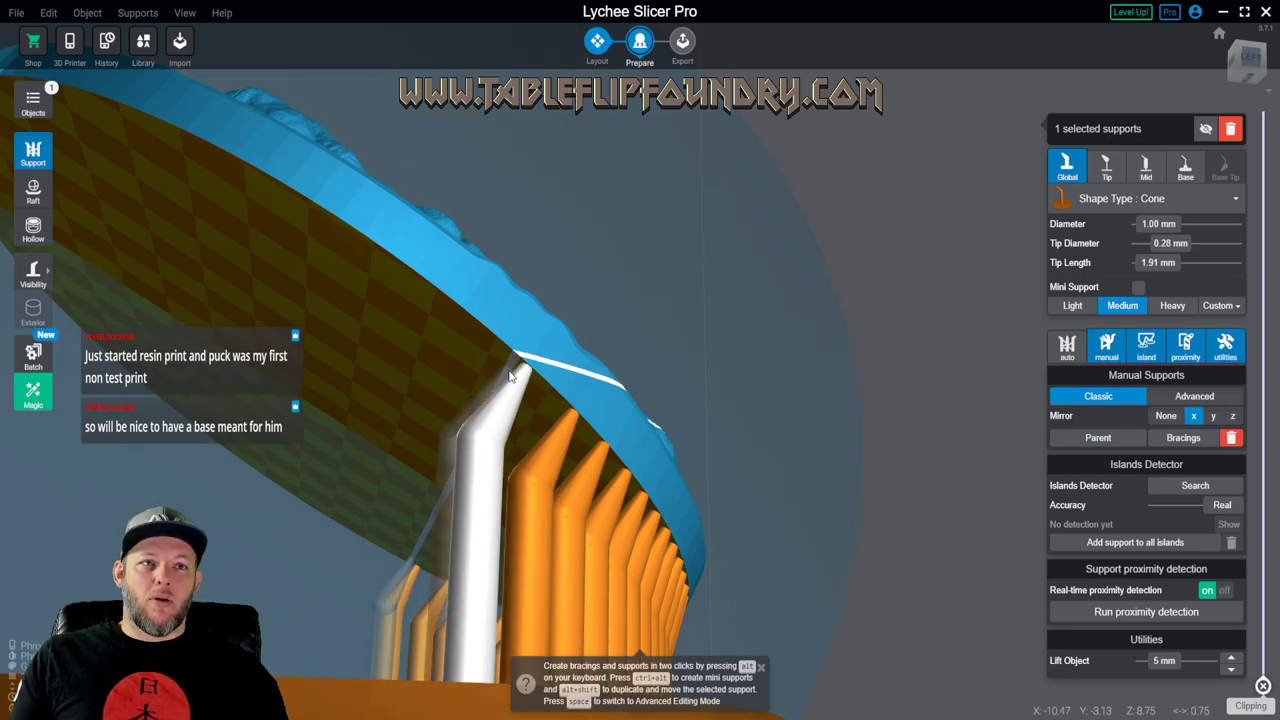
- Complete the ring of mirrored medium supports around the highest part of the base's rim
{"action": "right_click_drag", "start_coordinate": [515, 376], "coordinate": [800, 274]}
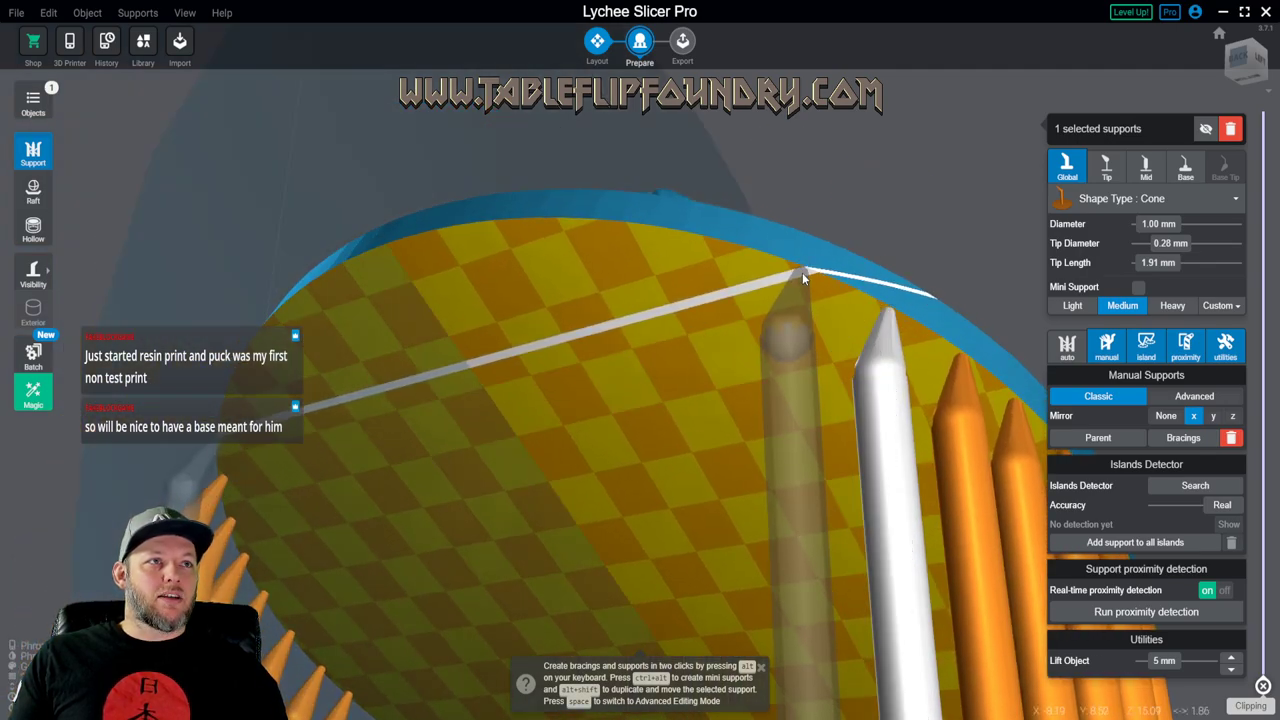
{"action": "left_click", "coordinate": [802, 273]}
{"action": "left_click", "coordinate": [710, 246]}
{"action": "right_click_drag", "start_coordinate": [709, 245], "coordinate": [648, 303]}
{"action": "left_click", "coordinate": [650, 287]}
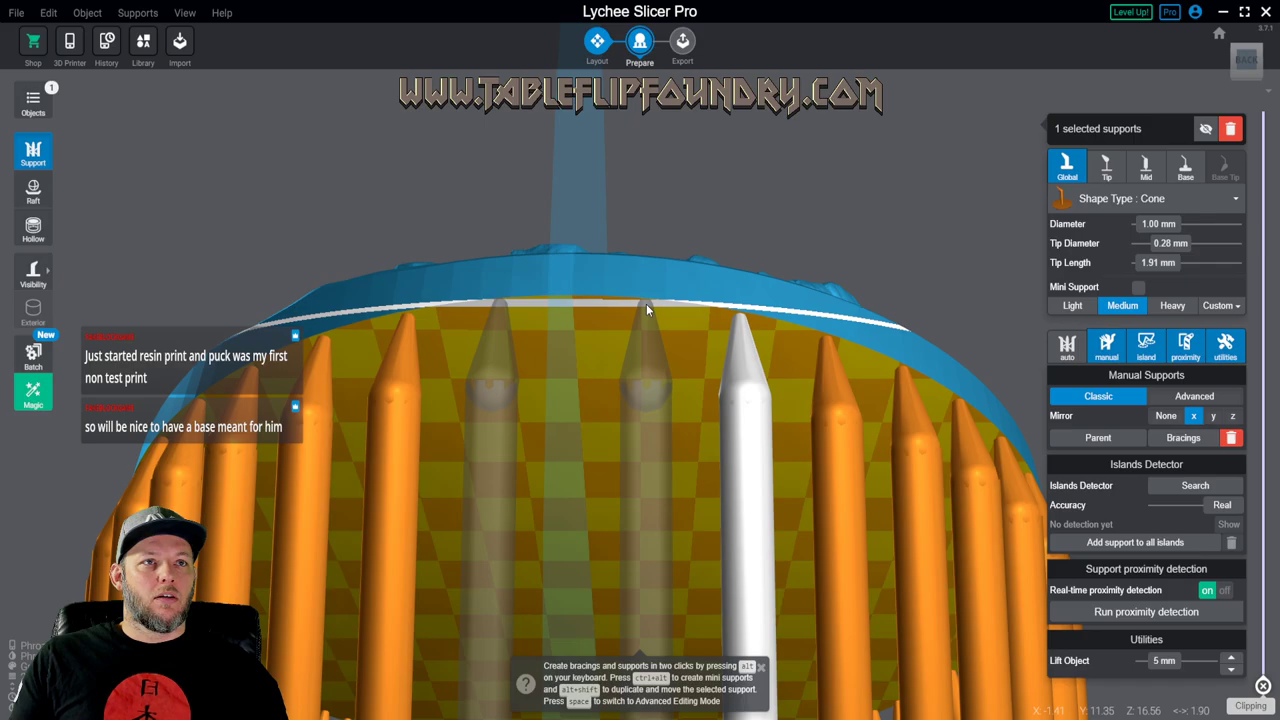
{"action": "scroll", "coordinate": [646, 304], "scroll_direction": "down", "scroll_amount": 5}
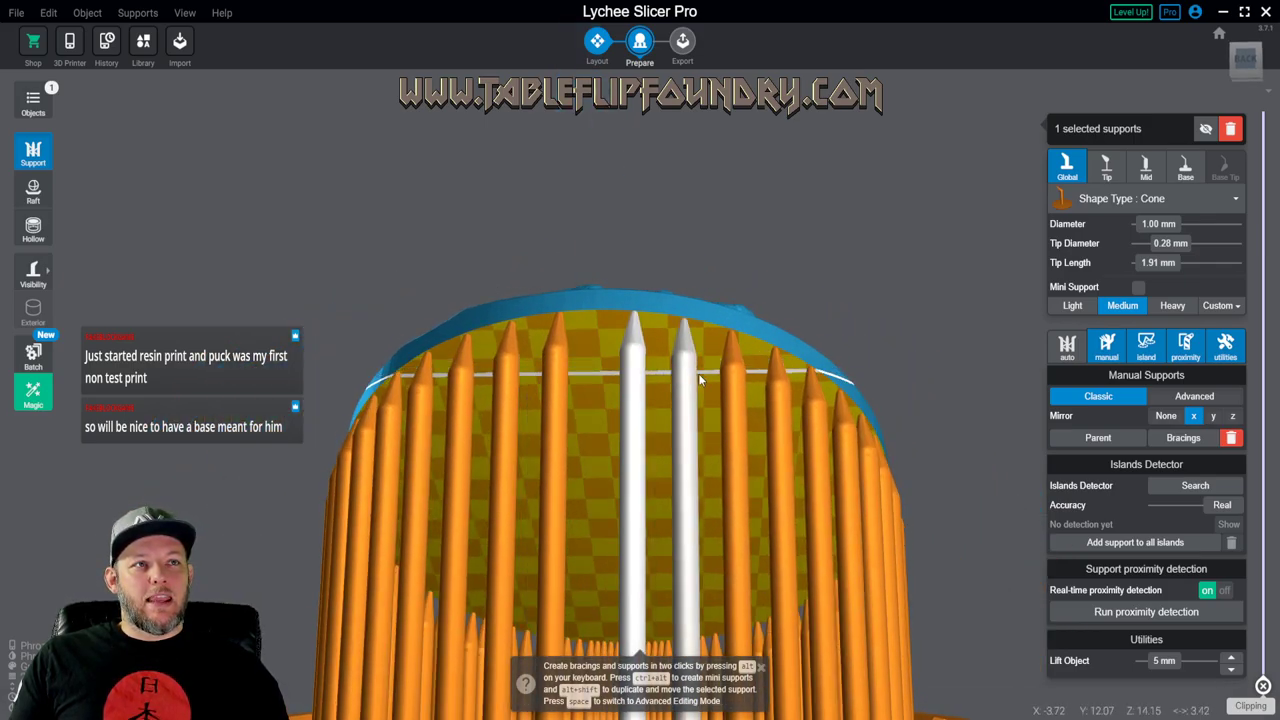
- Examine the ring of supports around the base's rim from the front, back, side and underneath
{"action": "right_click_drag", "start_coordinate": [690, 372], "coordinate": [228, 368]}
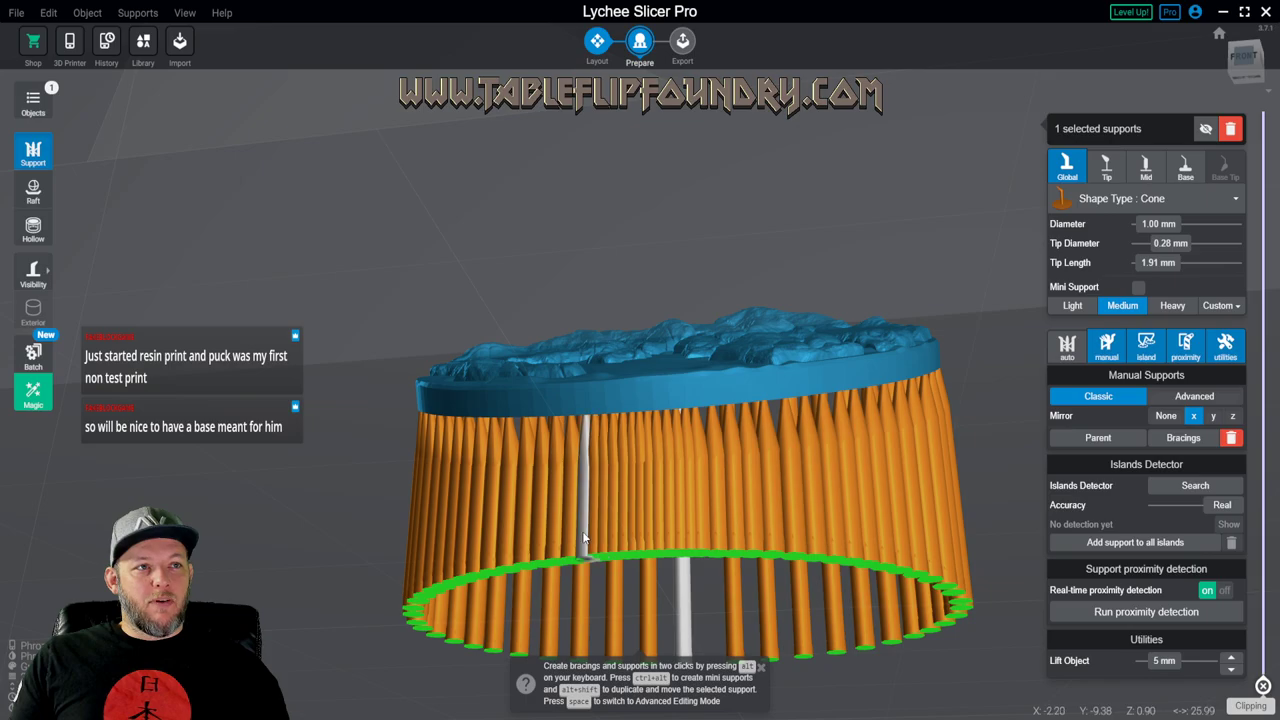
{"action": "right_click_drag", "start_coordinate": [585, 538], "coordinate": [700, 190]}
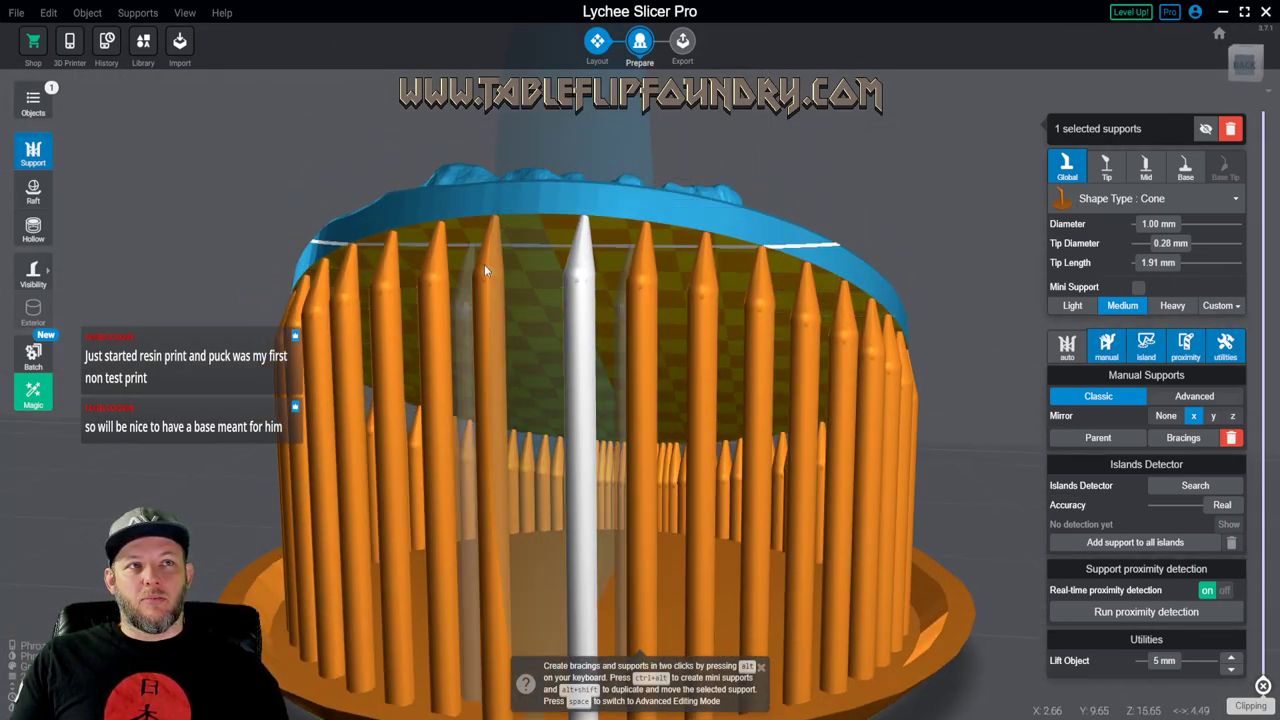
{"action": "right_click_drag", "start_coordinate": [512, 278], "coordinate": [713, 301]}
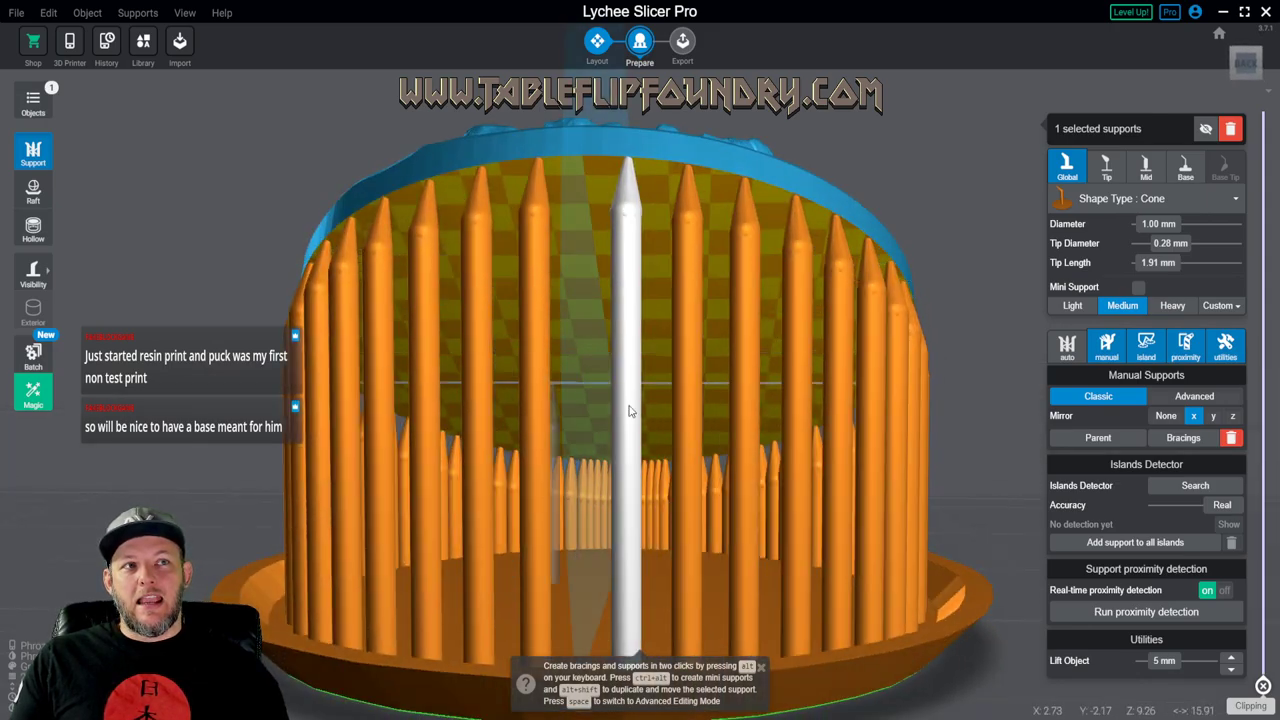
{"action": "right_click_drag", "start_coordinate": [588, 307], "coordinate": [633, 336]}
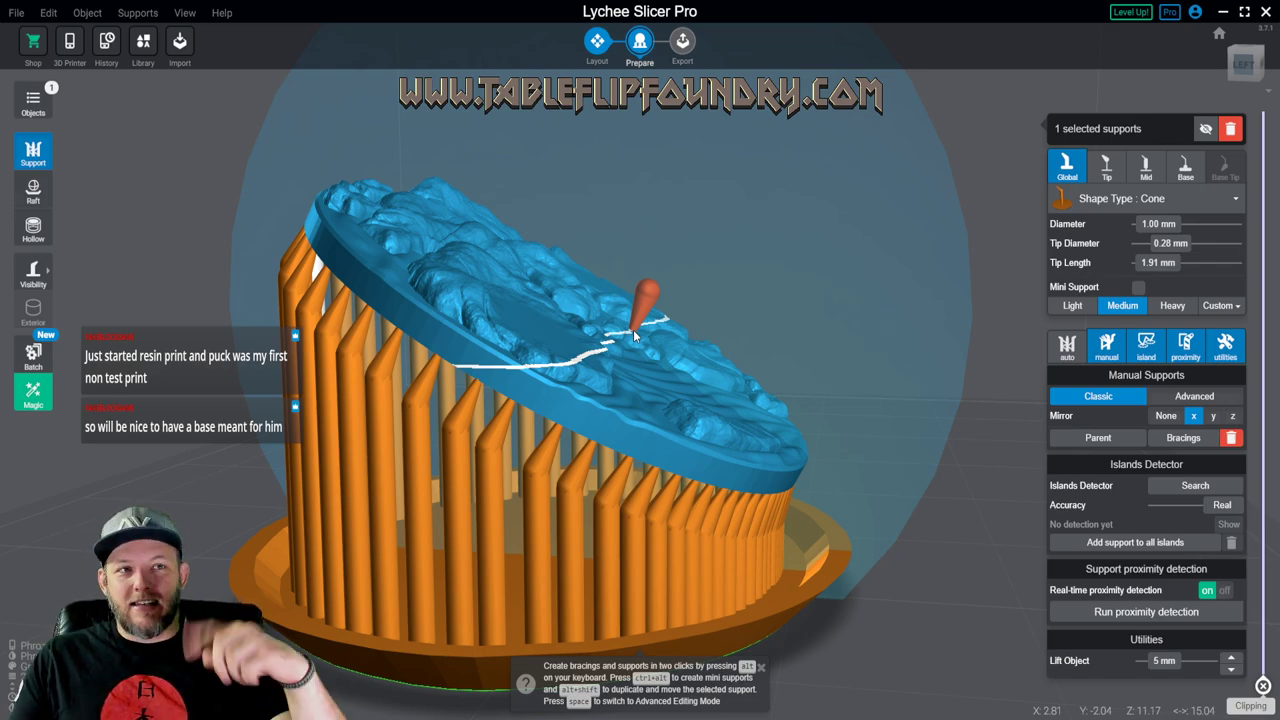
{"action": "right_click_drag", "start_coordinate": [294, 285], "coordinate": [632, 363]}
{"action": "right_click_drag", "start_coordinate": [518, 390], "coordinate": [826, 216]}
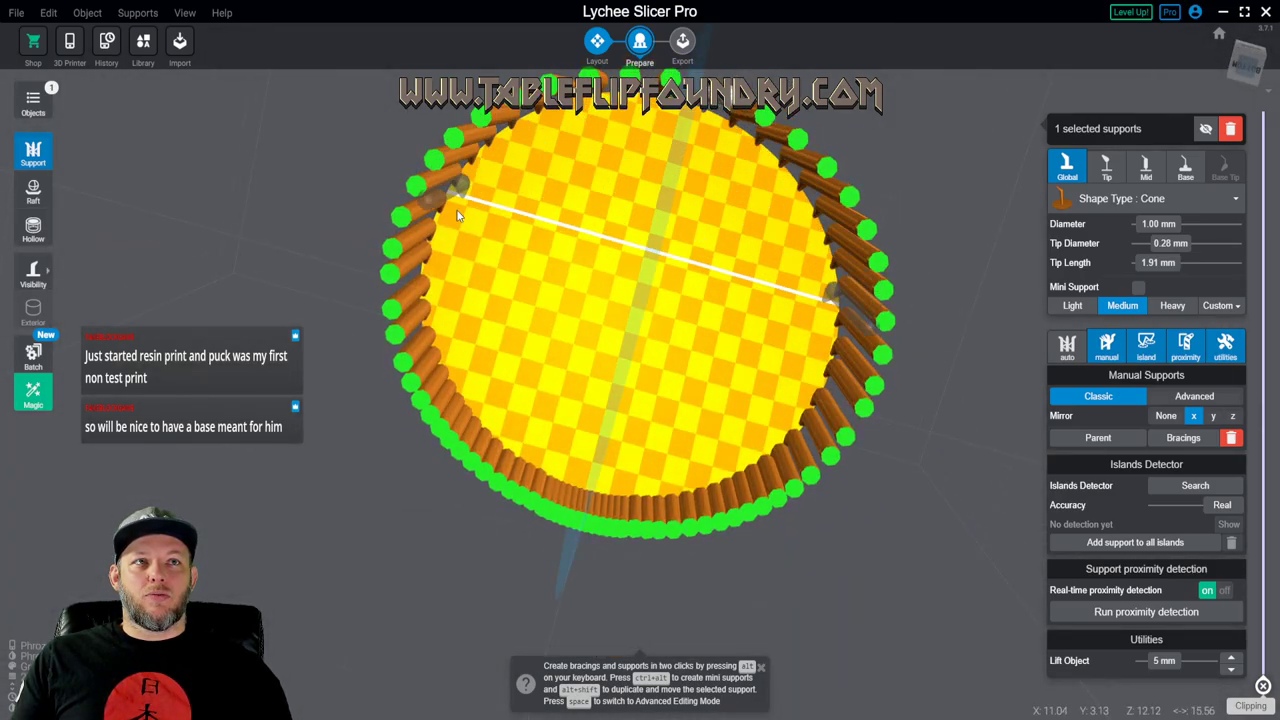
{"action": "right_click_drag", "start_coordinate": [640, 272], "coordinate": [931, 449]}
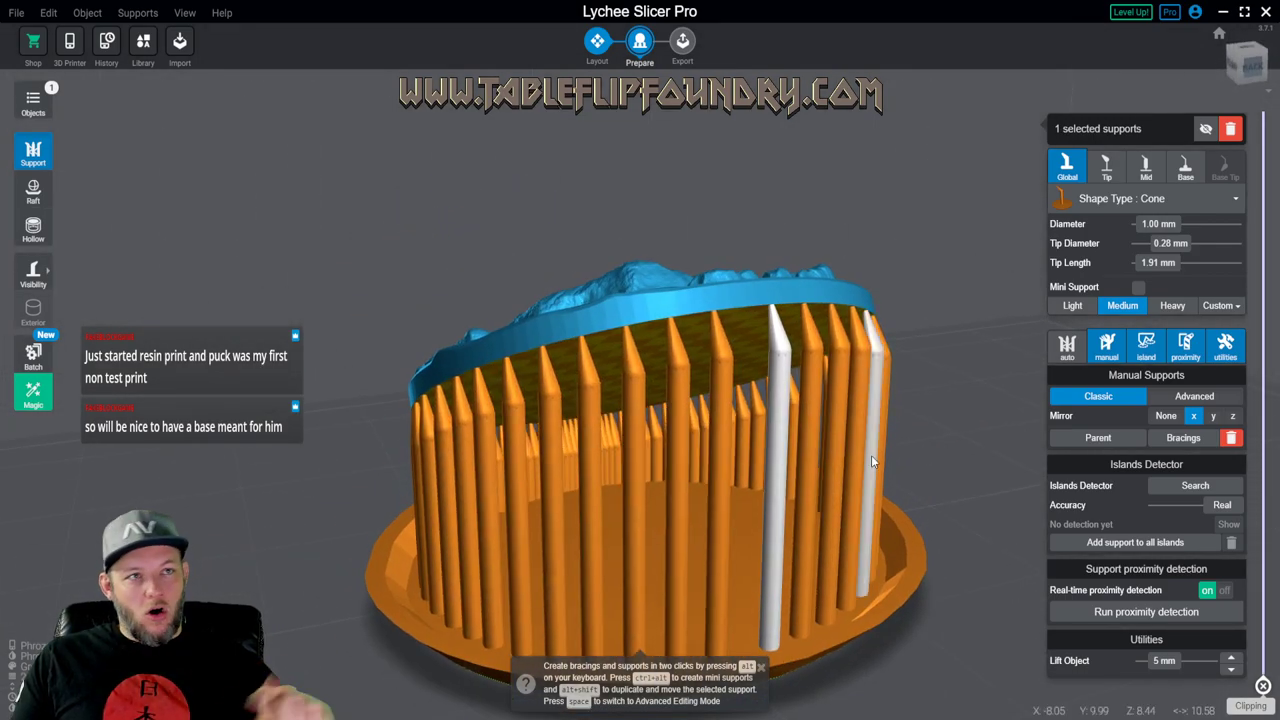
{"action": "right_click_drag", "start_coordinate": [871, 455], "coordinate": [576, 317]}
{"action": "middle_click_drag", "start_coordinate": [630, 327], "coordinate": [645, 264]}
{"action": "right_click_drag", "start_coordinate": [645, 264], "coordinate": [739, 511]}
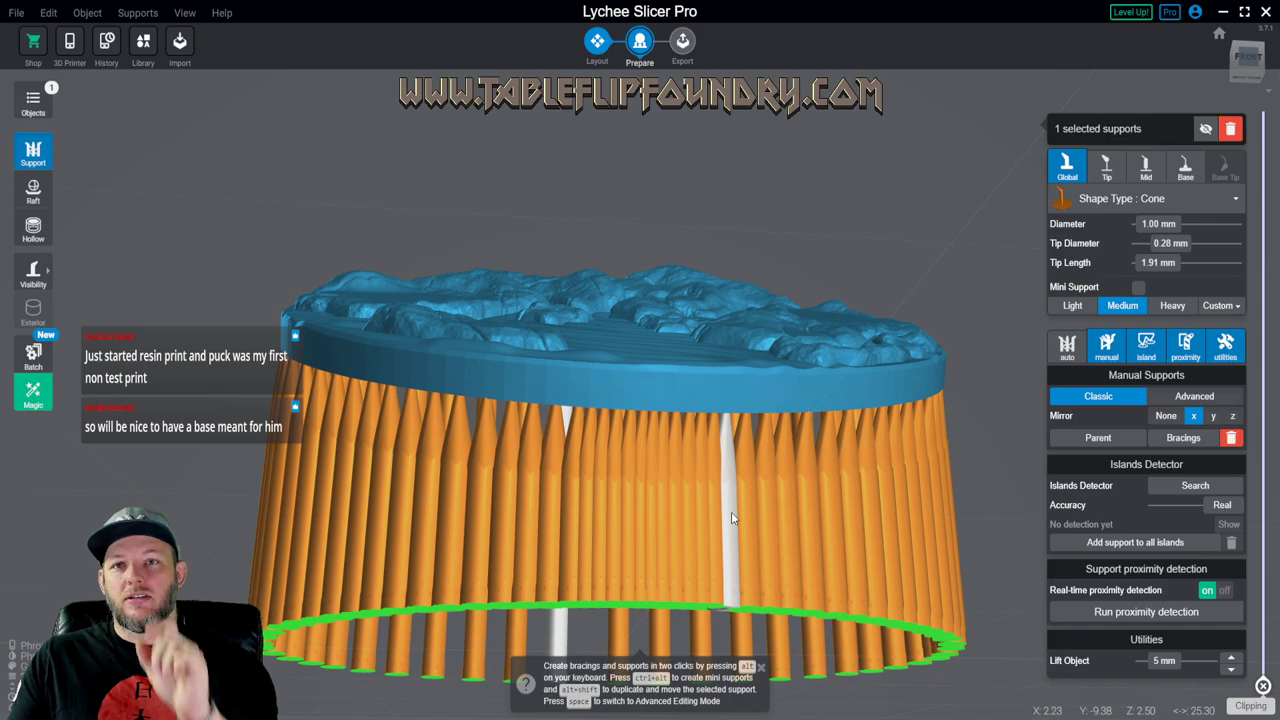
{"action": "scroll", "coordinate": [731, 511], "scroll_direction": "up", "scroll_amount": 3}
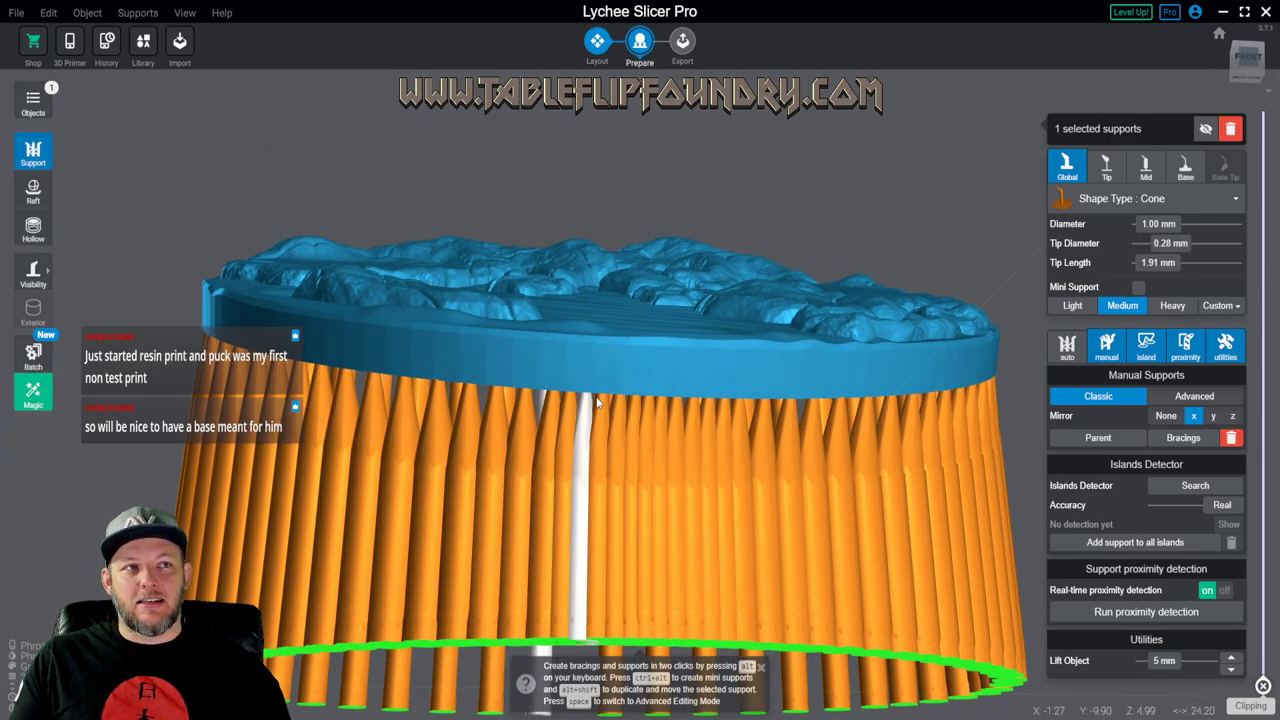
{"action": "right_click_drag", "start_coordinate": [640, 397], "coordinate": [293, 465]}
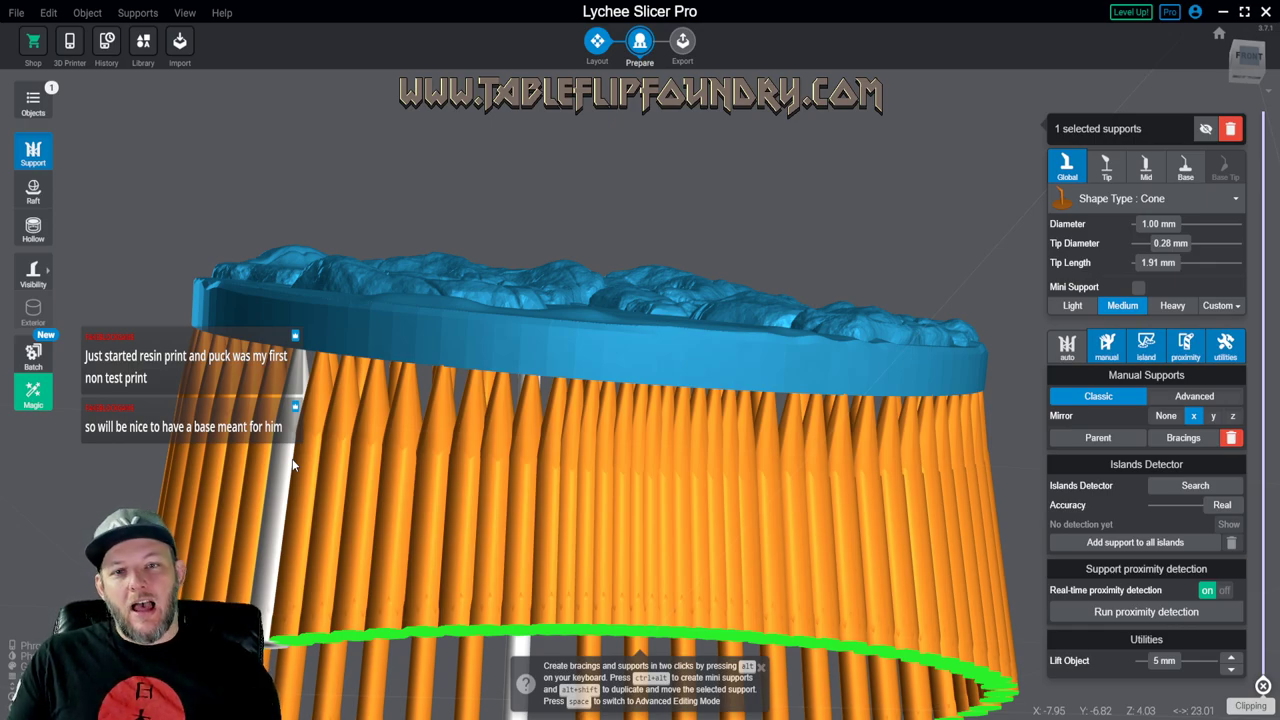
- Switch to heavy supports and start a second, X-mirrored row just inside the supports at the base's lowest edge
{"action": "right_click_drag", "start_coordinate": [218, 490], "coordinate": [616, 466]}
{"action": "scroll", "coordinate": [616, 467], "scroll_direction": "up", "scroll_amount": 2}
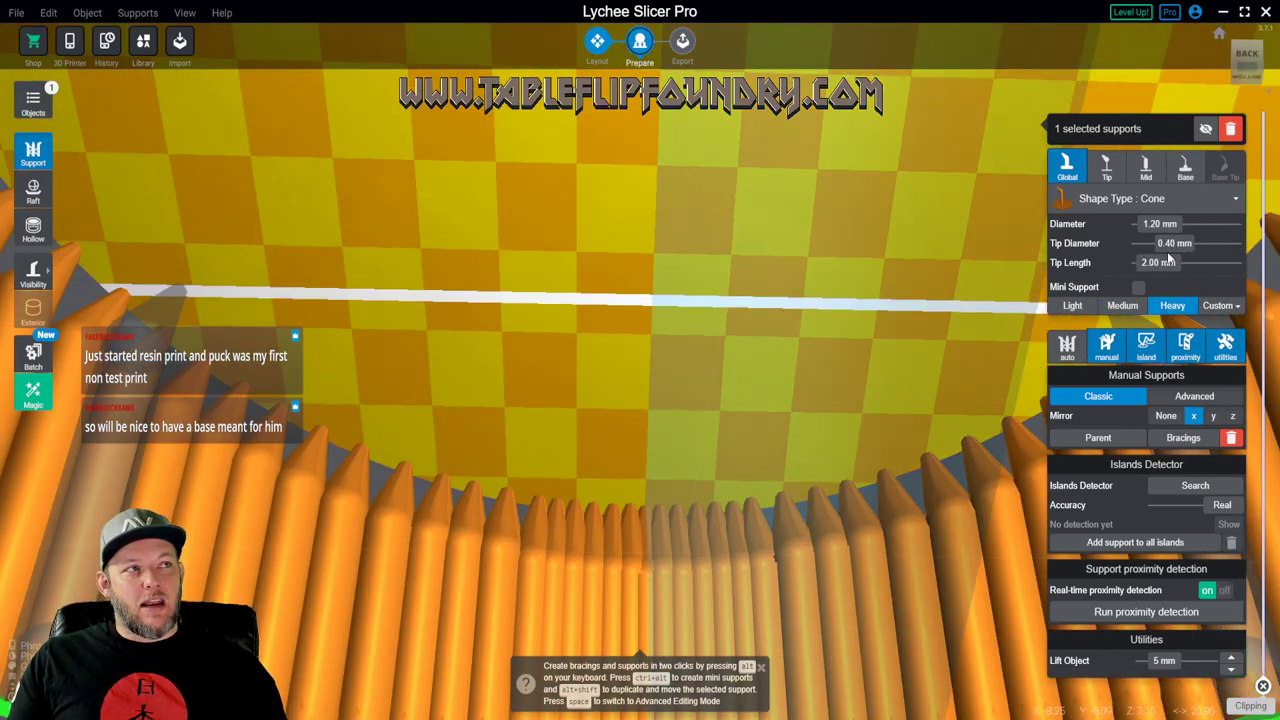
{"action": "right_click_drag", "start_coordinate": [794, 427], "coordinate": [568, 486]}
{"action": "scroll", "coordinate": [757, 448], "scroll_direction": "up", "scroll_amount": 2}
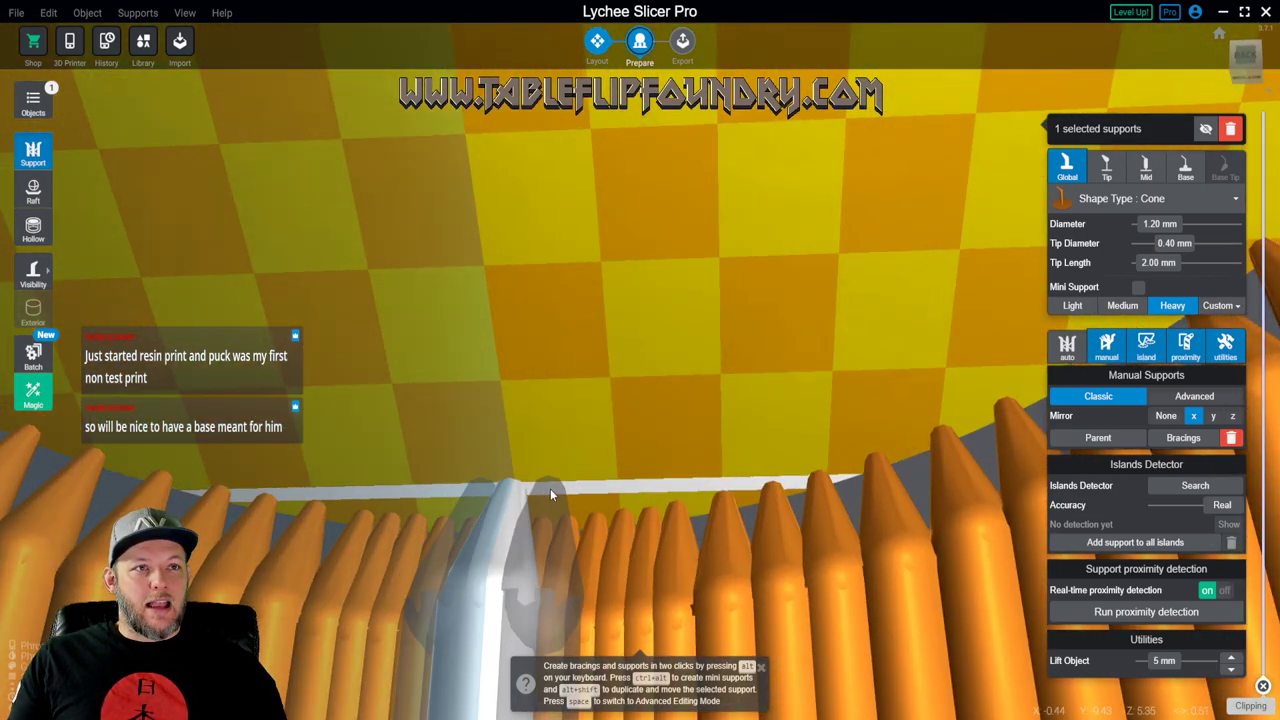
{"action": "left_click", "coordinate": [550, 489]}
{"action": "left_click", "coordinate": [597, 482]}
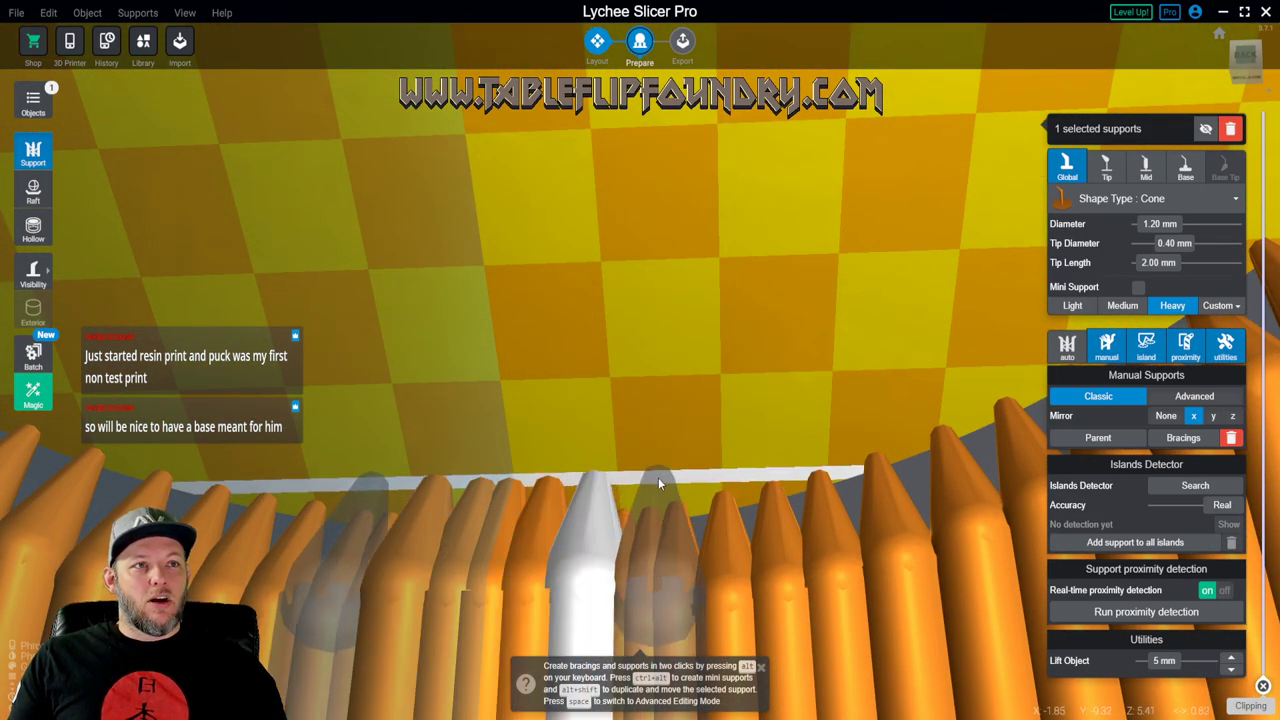
{"action": "left_click", "coordinate": [656, 481]}
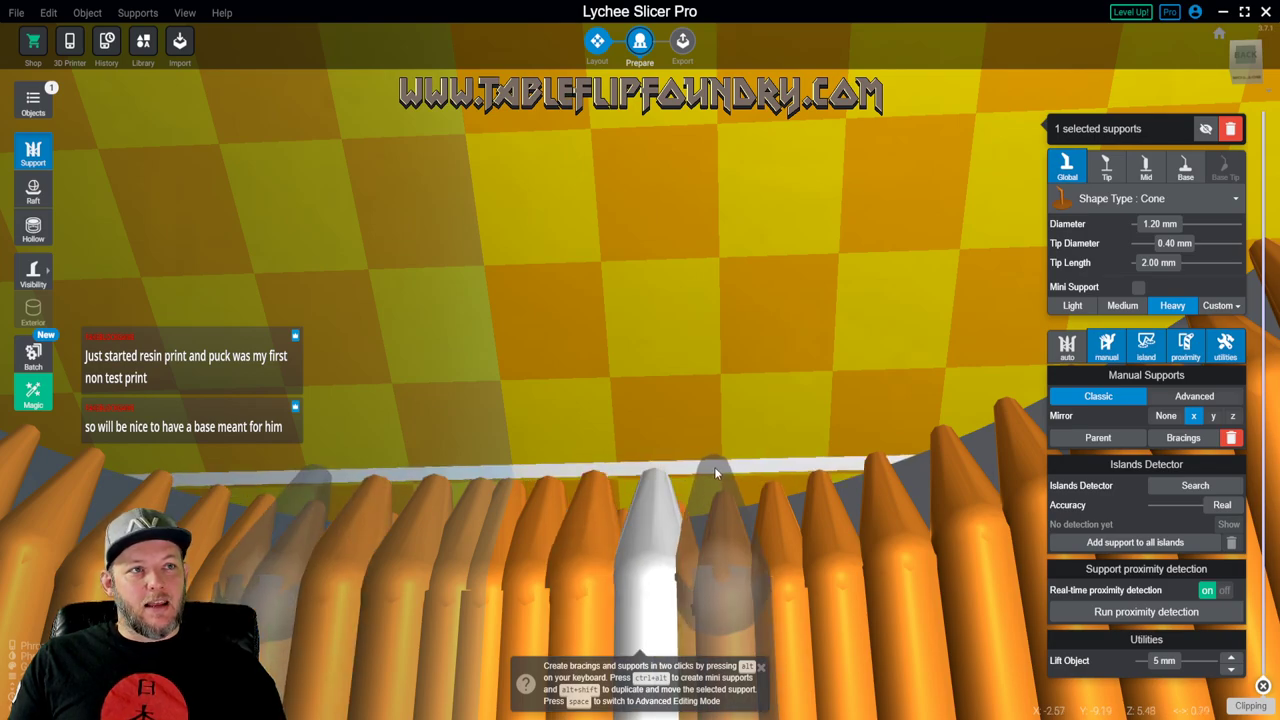
- Extend the inner row of mirrored heavy supports outward along the curve of the lower rim
{"action": "left_click_drag", "start_coordinate": [716, 473], "coordinate": [857, 432]}
{"action": "left_click", "coordinate": [868, 430]}
{"action": "scroll", "coordinate": [940, 403], "scroll_direction": "down", "scroll_amount": 2}
{"action": "middle_click_drag", "start_coordinate": [940, 403], "coordinate": [697, 470]}
{"action": "left_click", "coordinate": [693, 463]}
{"action": "left_click", "coordinate": [744, 443]}
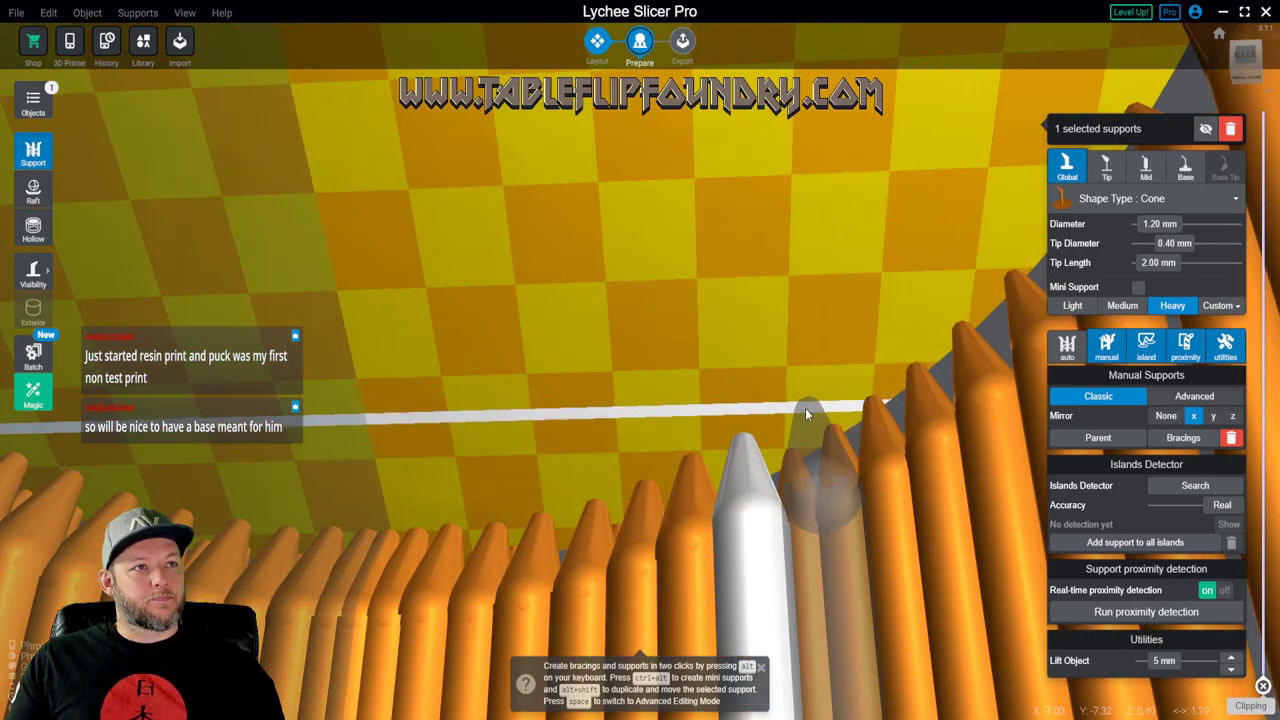
- Examine the double row of supports at the base's lower edge from underneath and from the front
{"action": "left_click_drag", "start_coordinate": [804, 408], "coordinate": [803, 354]}
{"action": "scroll", "coordinate": [804, 340], "scroll_direction": "down", "scroll_amount": 4}
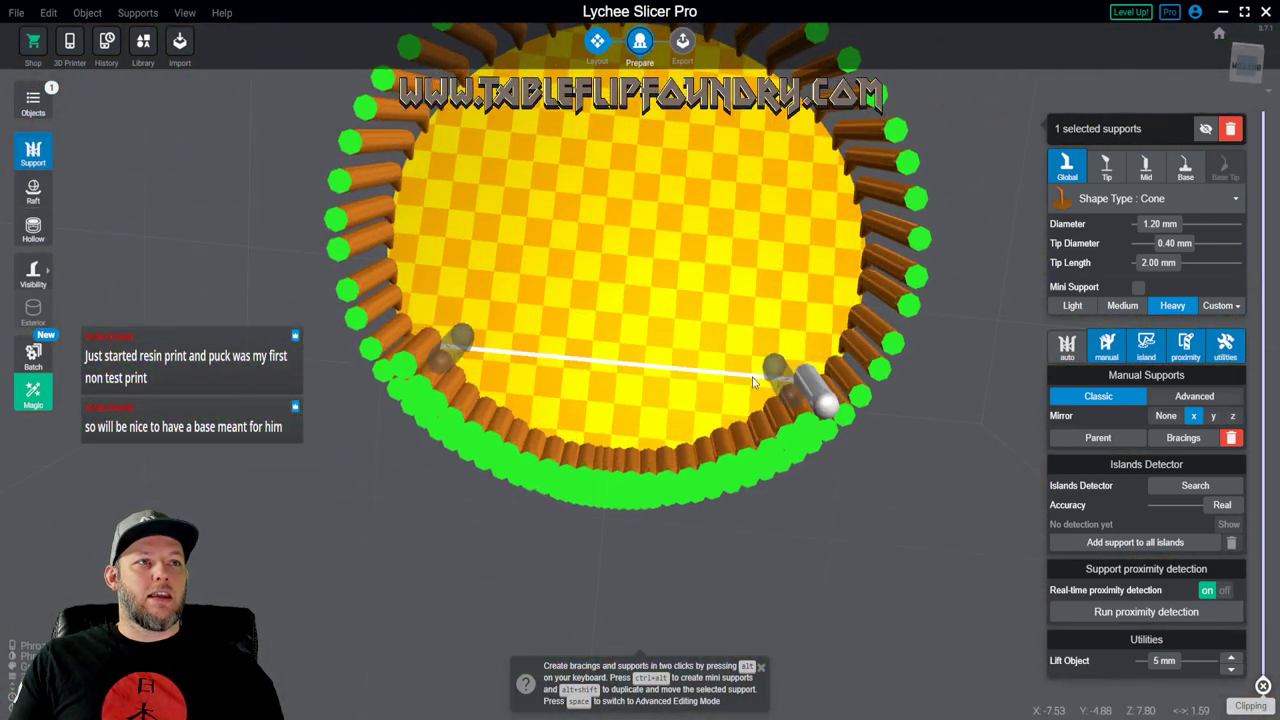
{"action": "left_click_drag", "start_coordinate": [856, 388], "coordinate": [239, 463]}
{"action": "scroll", "coordinate": [675, 454], "scroll_direction": "up", "scroll_amount": 3}
{"action": "scroll", "coordinate": [675, 454], "scroll_direction": "up", "scroll_amount": 4}
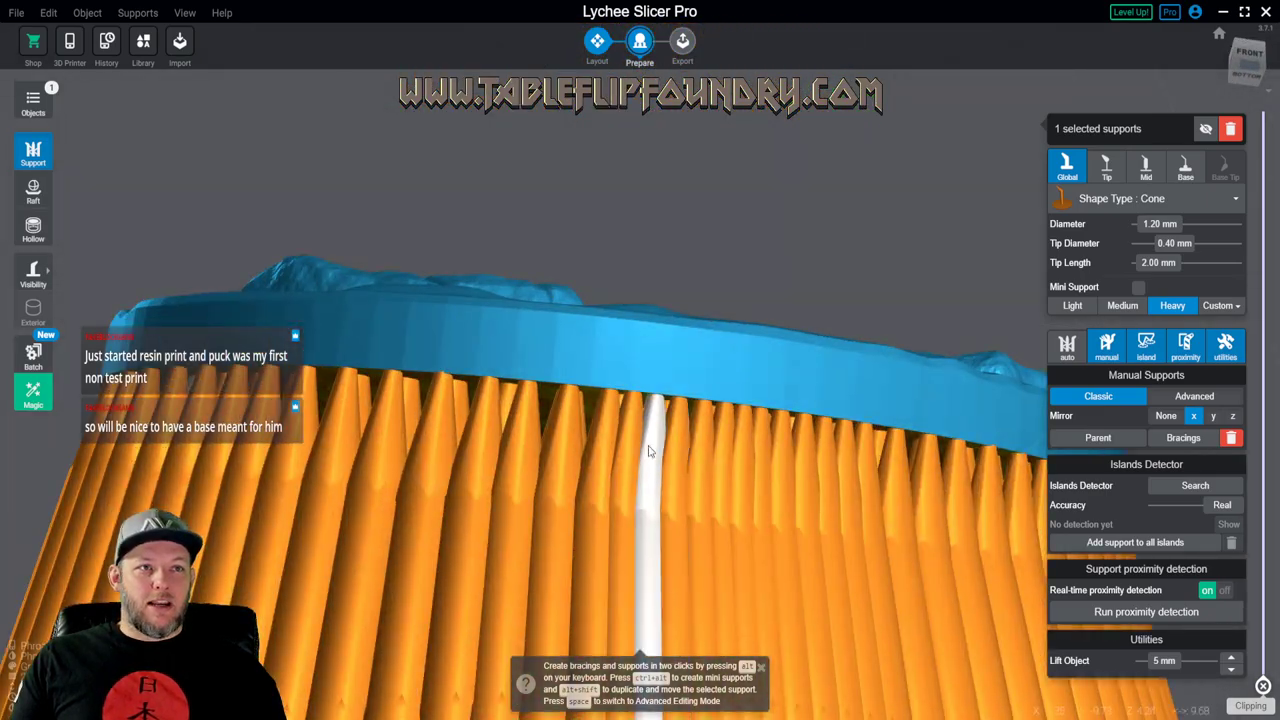
{"action": "left_click_drag", "start_coordinate": [646, 449], "coordinate": [617, 548]}
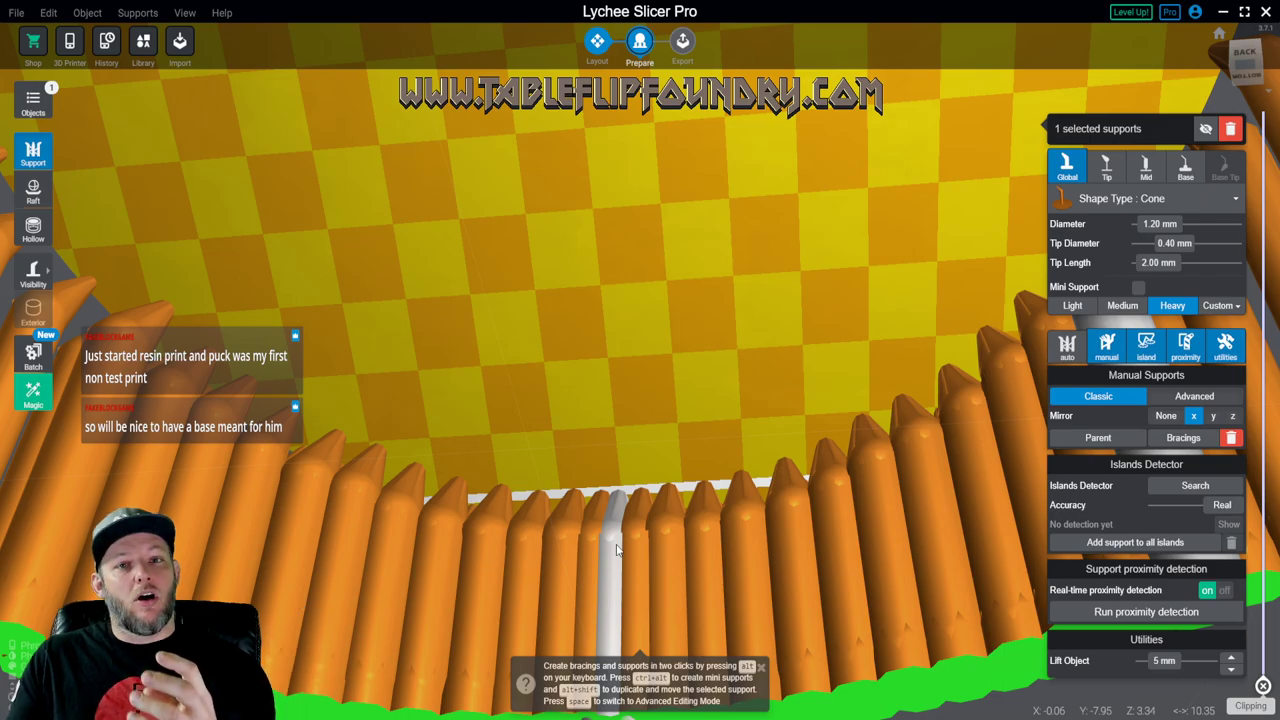
- Scatter X-mirrored heavy supports in staggered rows across the lower part of the base's underside
{"action": "scroll", "coordinate": [616, 548], "scroll_direction": "down", "scroll_amount": 6}
{"action": "left_click_drag", "start_coordinate": [597, 391], "coordinate": [676, 337]}
{"action": "left_click", "coordinate": [614, 456]}
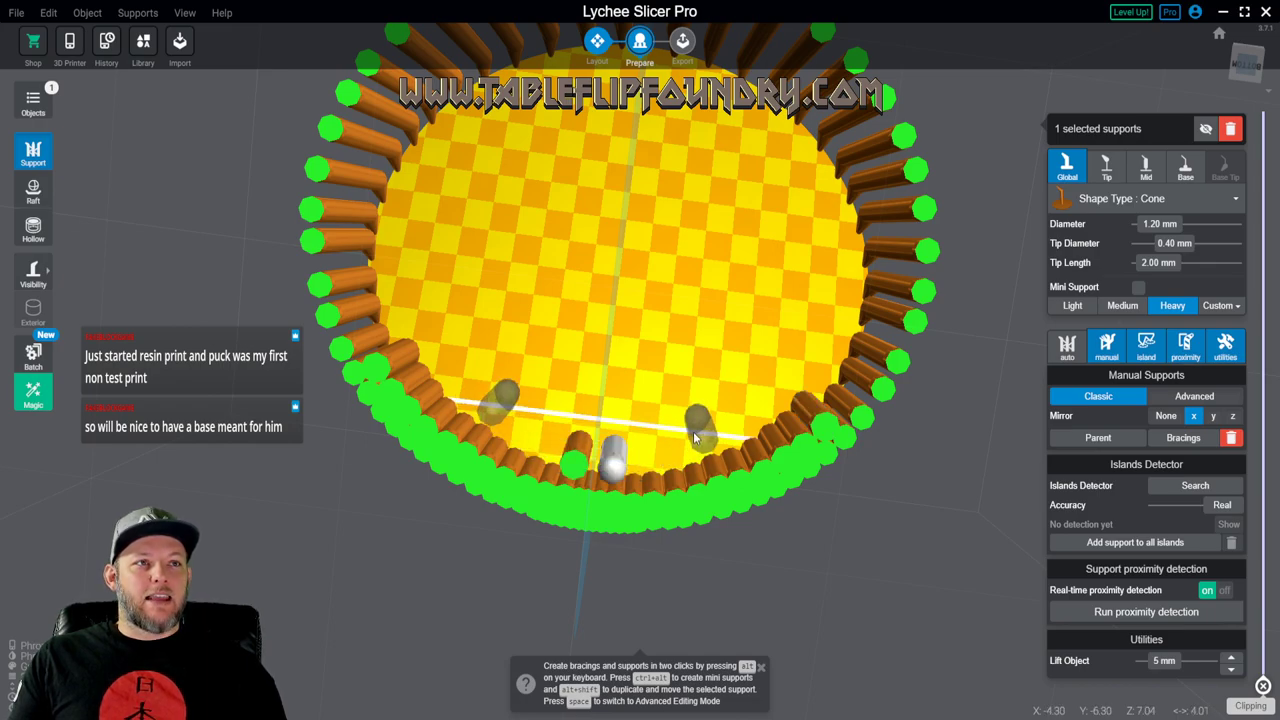
{"action": "left_click", "coordinate": [757, 407]}
{"action": "left_click", "coordinate": [630, 400]}
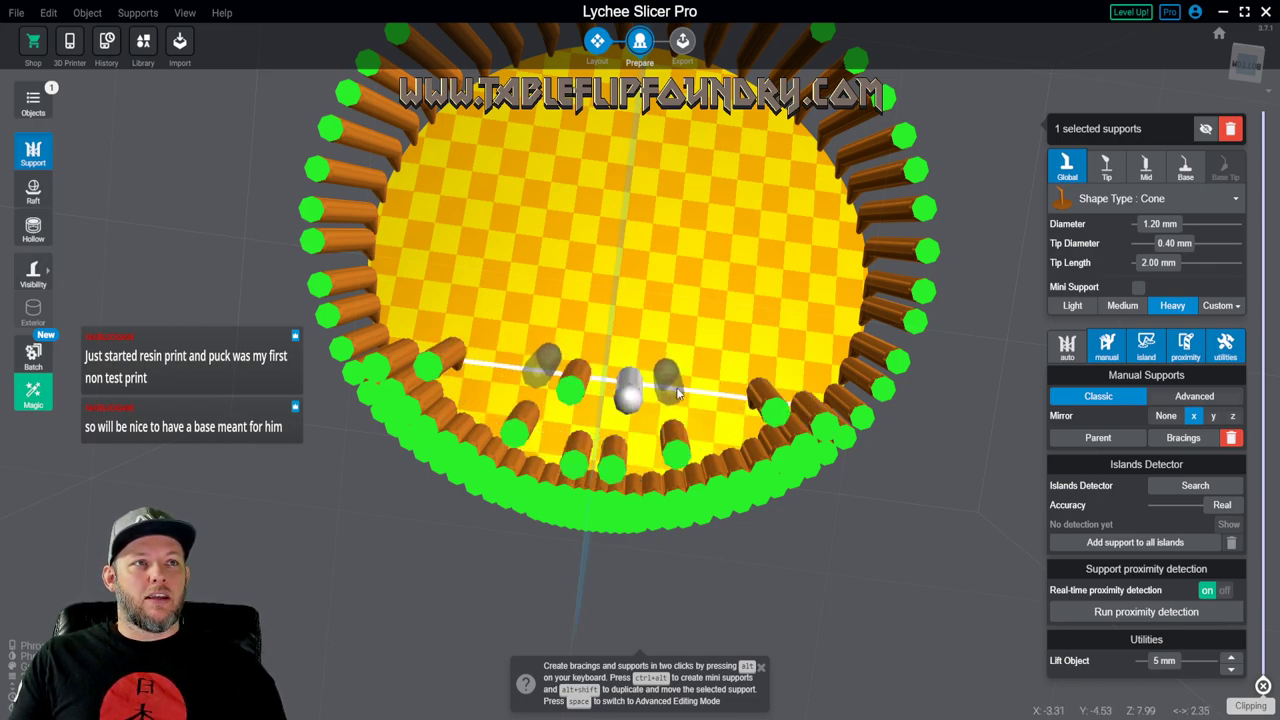
{"action": "left_click", "coordinate": [628, 328]}
{"action": "left_click", "coordinate": [758, 338]}
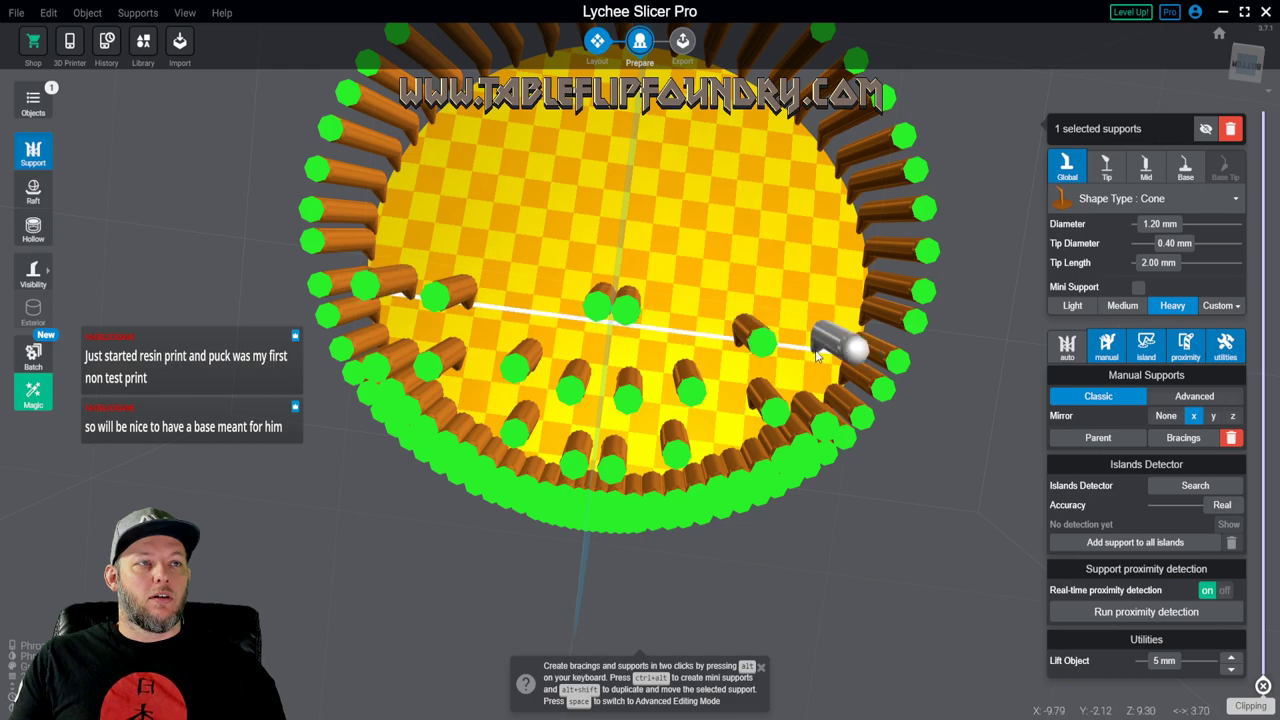
{"action": "left_click", "coordinate": [715, 427]}
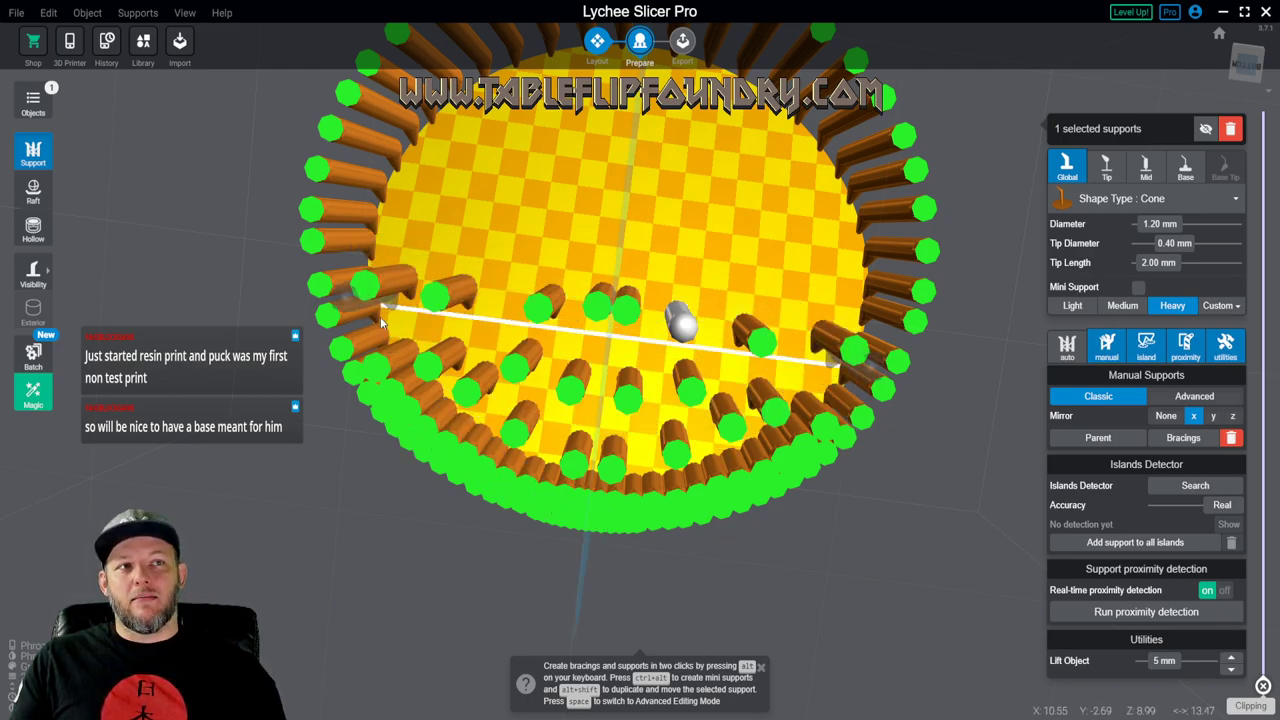
- Continue the mirrored heavy supports up to about the middle of the base's underside
{"action": "right_click_drag", "start_coordinate": [485, 348], "coordinate": [512, 308]}
{"action": "middle_click_drag", "start_coordinate": [512, 308], "coordinate": [498, 514]}
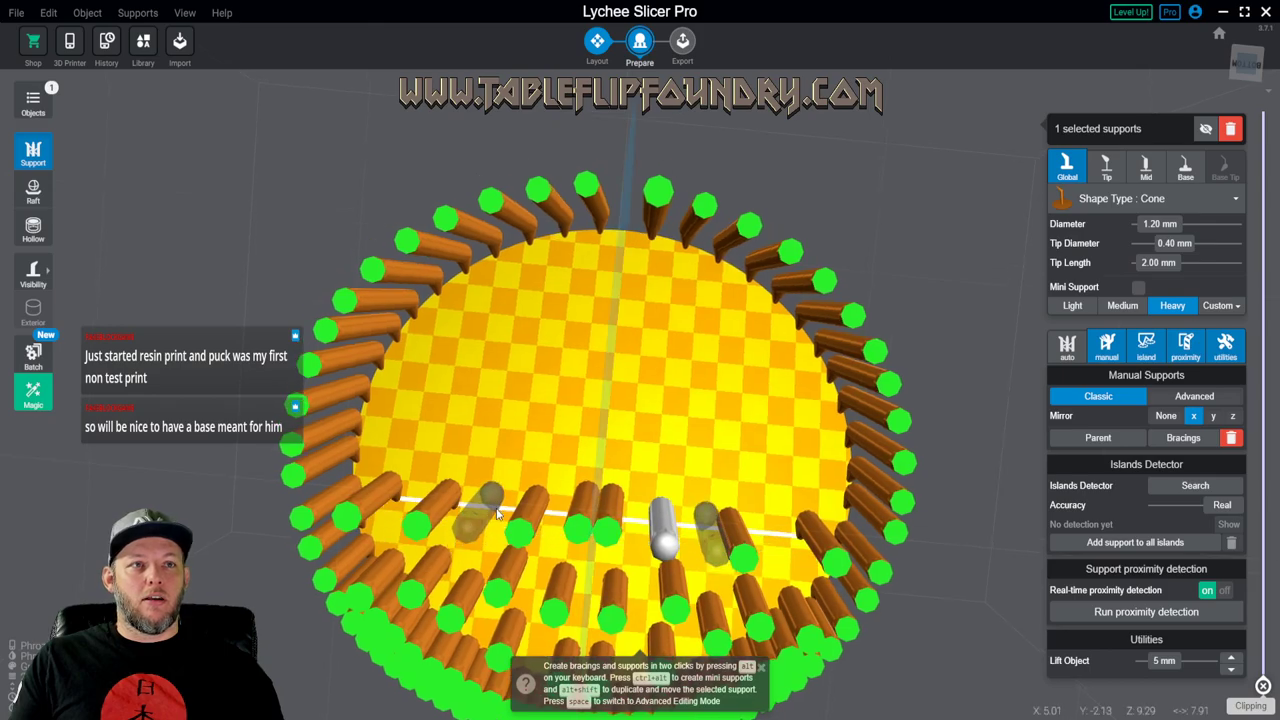
{"action": "left_click", "coordinate": [557, 449]}
{"action": "left_click", "coordinate": [405, 435]}
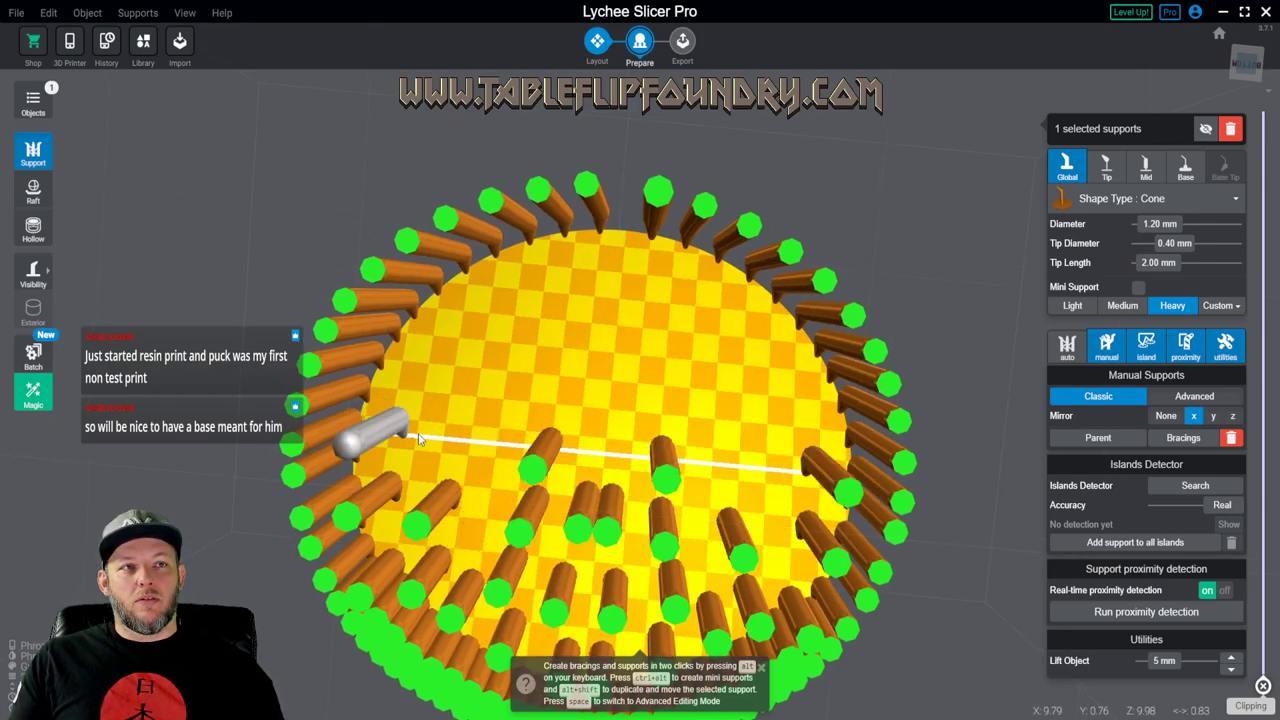
- Inspect the fully supported base from the front and side, and save the project
{"action": "left_click_drag", "start_coordinate": [430, 437], "coordinate": [574, 264]}
{"action": "right_click_drag", "start_coordinate": [617, 366], "coordinate": [621, 484]}
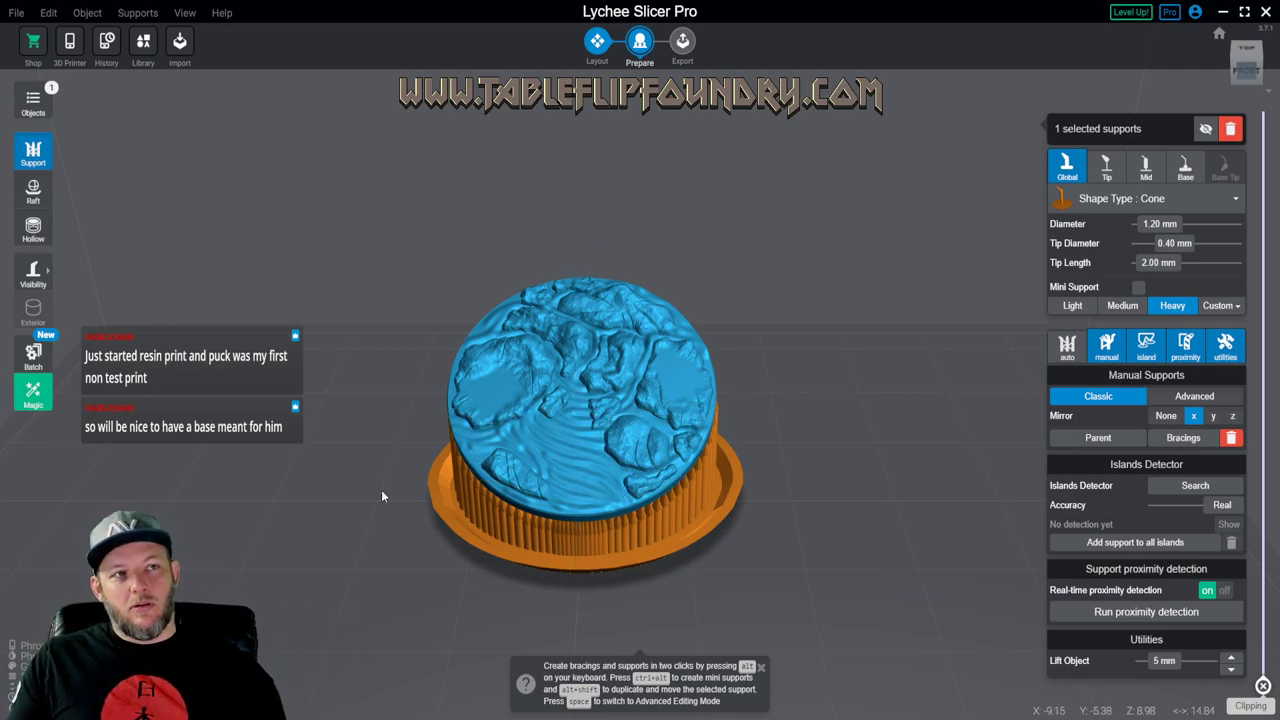
{"action": "right_click_drag", "start_coordinate": [360, 503], "coordinate": [301, 563]}
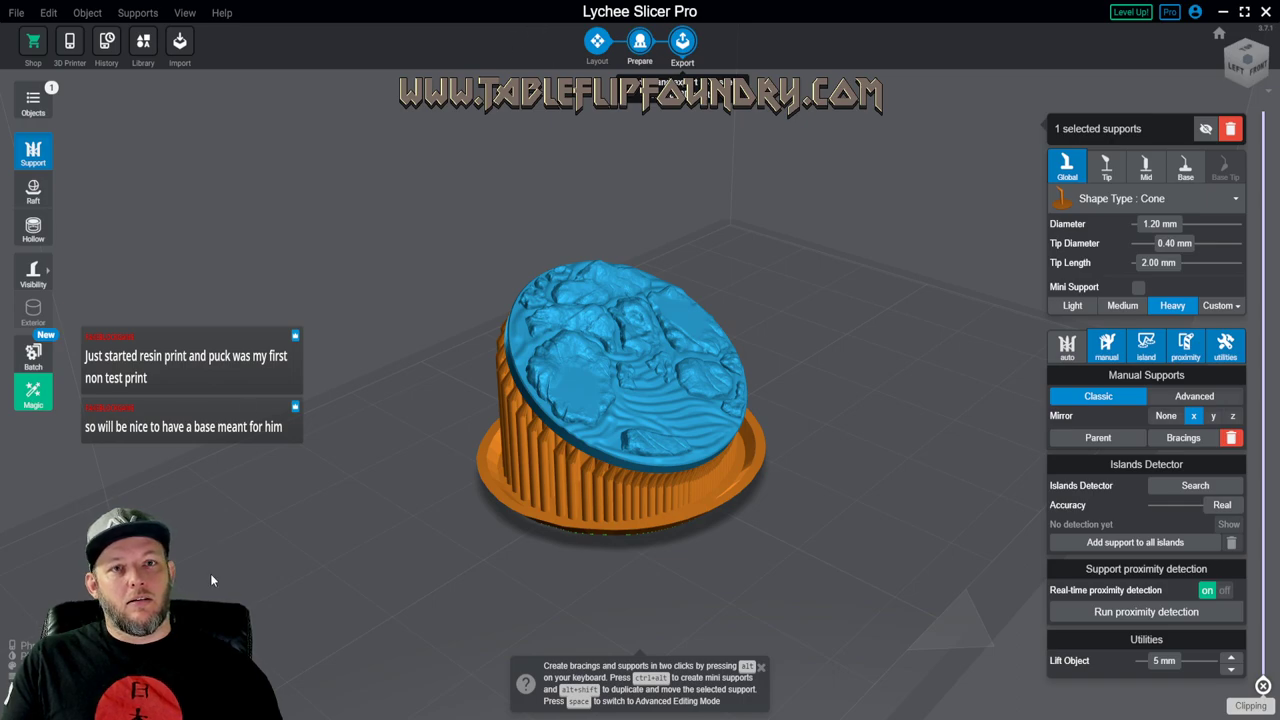
{"action": "key", "text": "ctrl+s"}
{"action": "left_click_drag", "start_coordinate": [363, 464], "coordinate": [304, 429]}
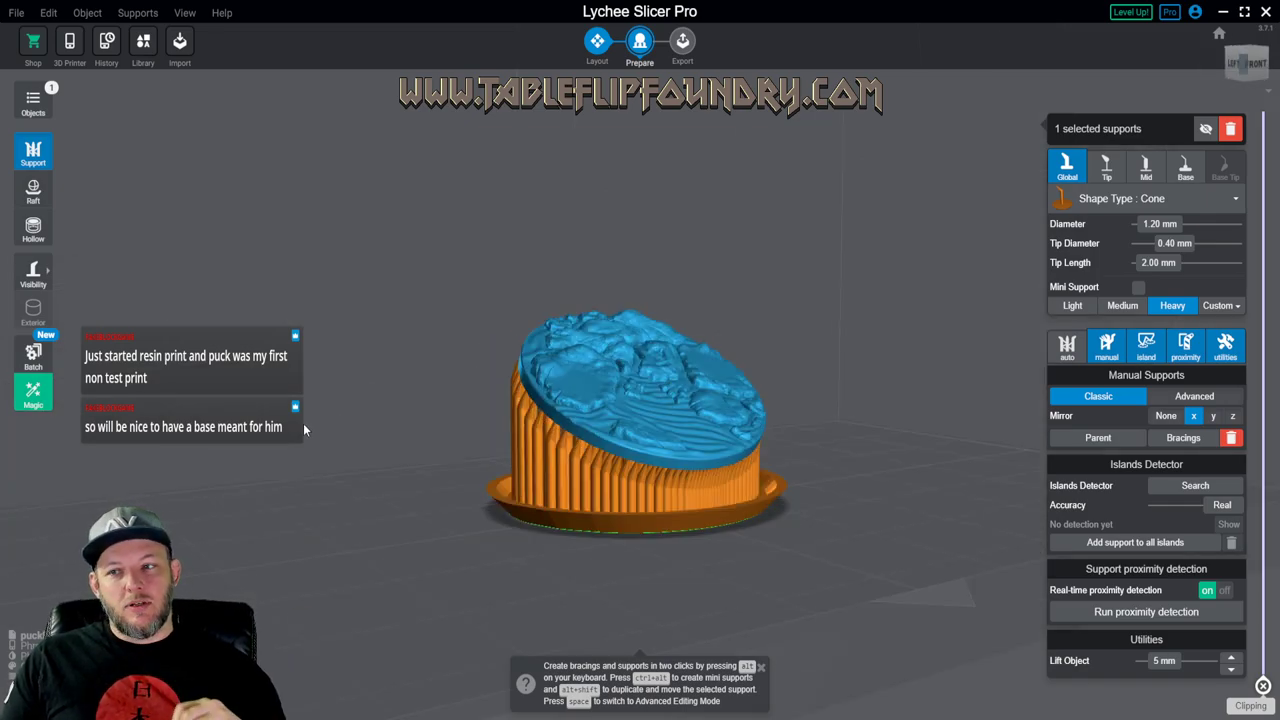
- In the layout stage, repair the puckbase200.stl model and tilt the base about 24° around the X axis
{"action": "left_click", "coordinate": [596, 44]}
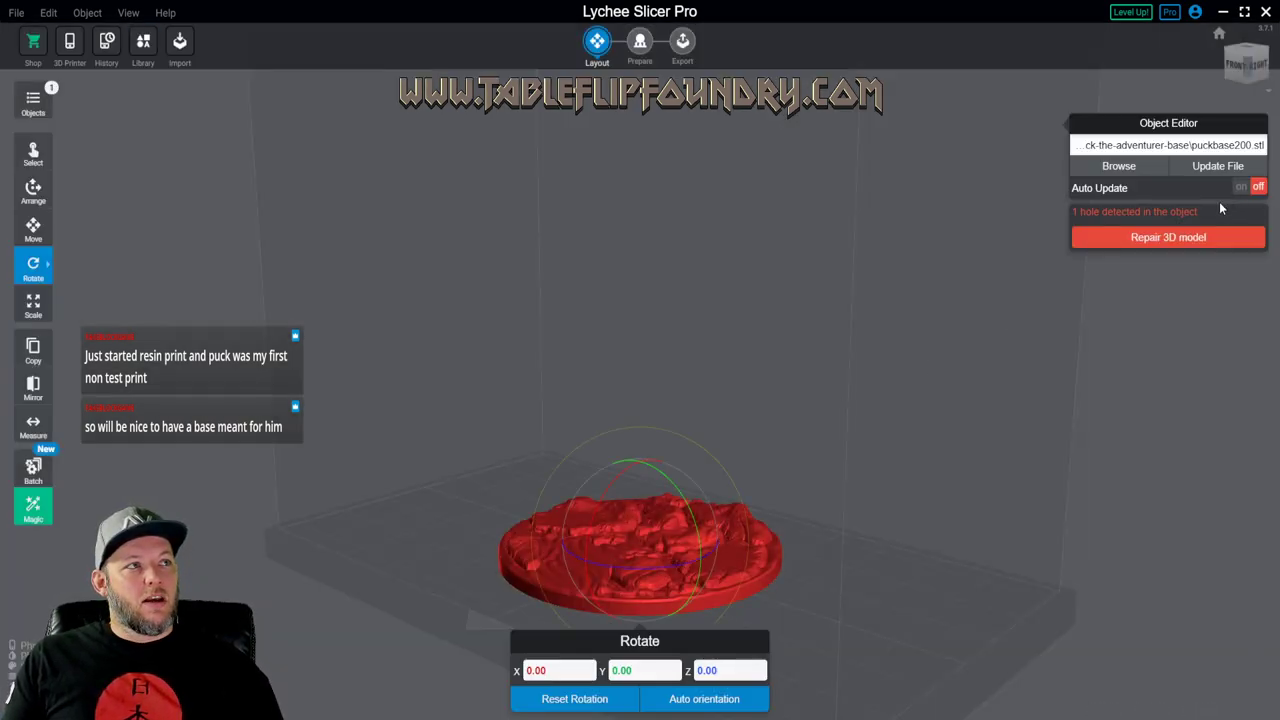
{"action": "left_click", "coordinate": [1208, 237]}
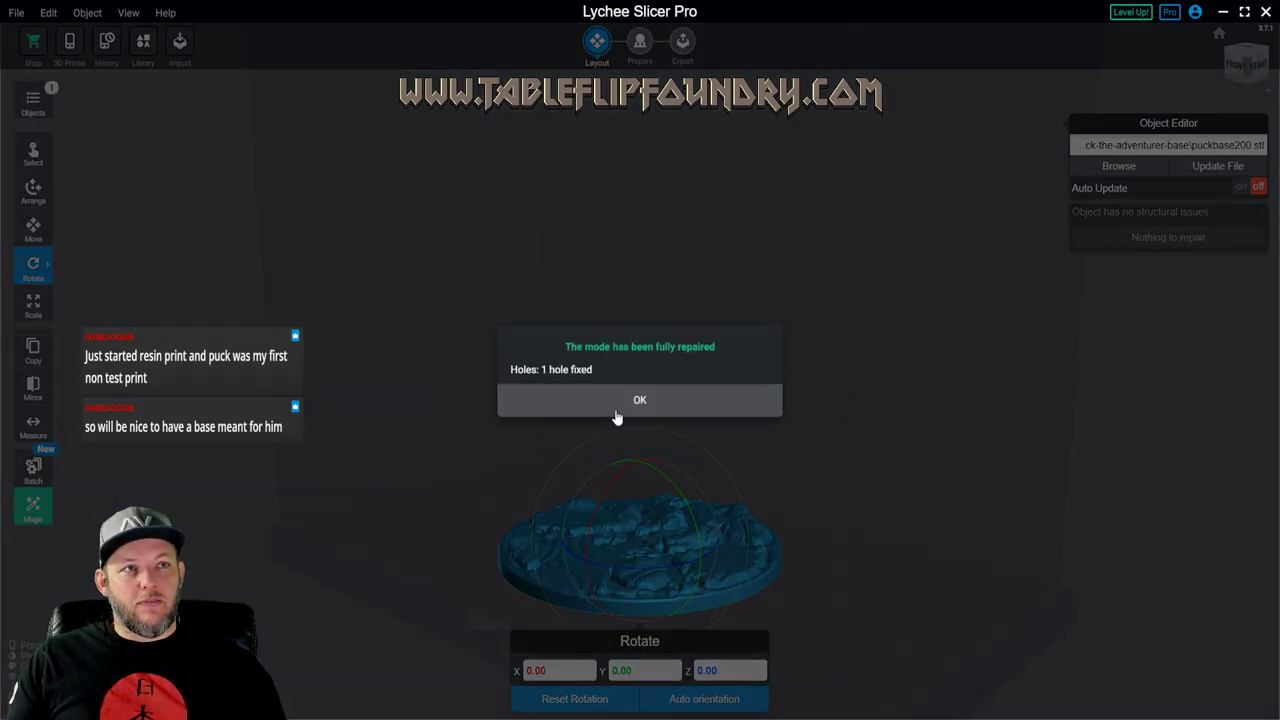
{"action": "left_click", "coordinate": [618, 415]}
{"action": "left_click_drag", "start_coordinate": [606, 493], "coordinate": [390, 508]}
{"action": "right_click_drag", "start_coordinate": [390, 509], "coordinate": [14, 518]}
- Add a raft beneath the tilted base and lift it with Magic, keeping auto orientation, auto supports and bracings off
{"action": "mouse_move", "coordinate": [30, 512]}
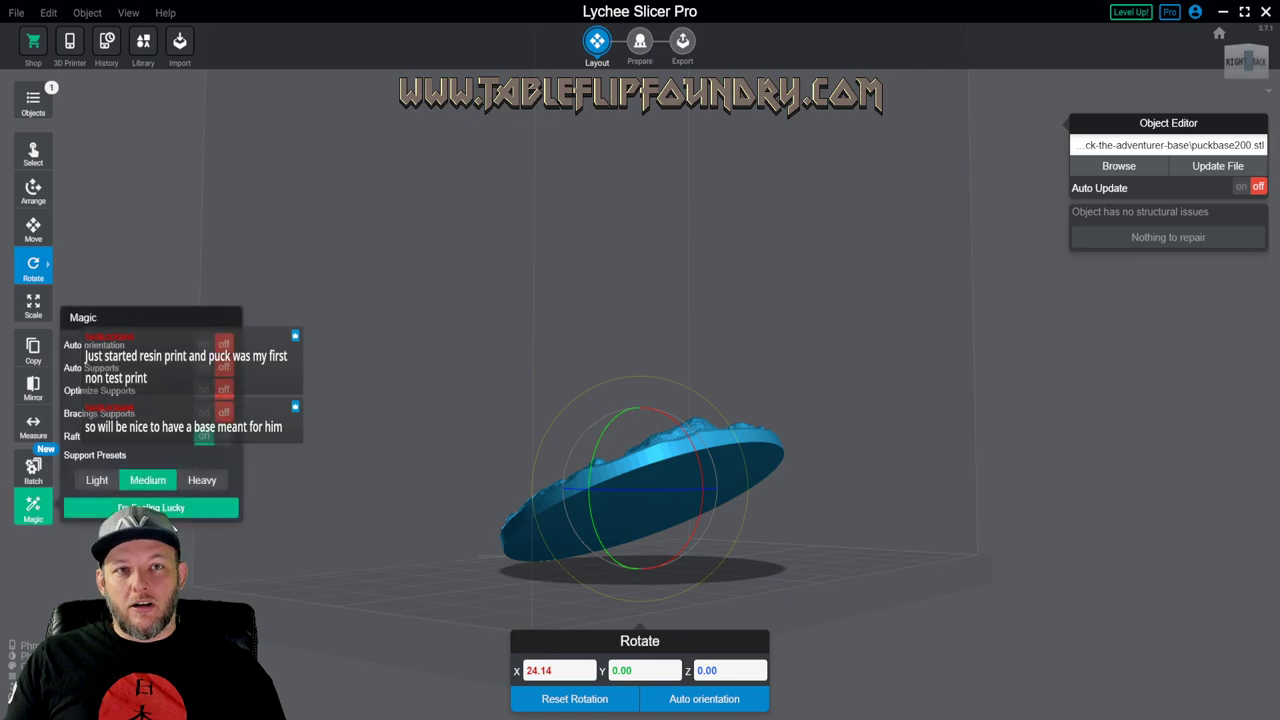
{"action": "left_click", "coordinate": [180, 510]}
{"action": "left_click_drag", "start_coordinate": [335, 451], "coordinate": [478, 449]}
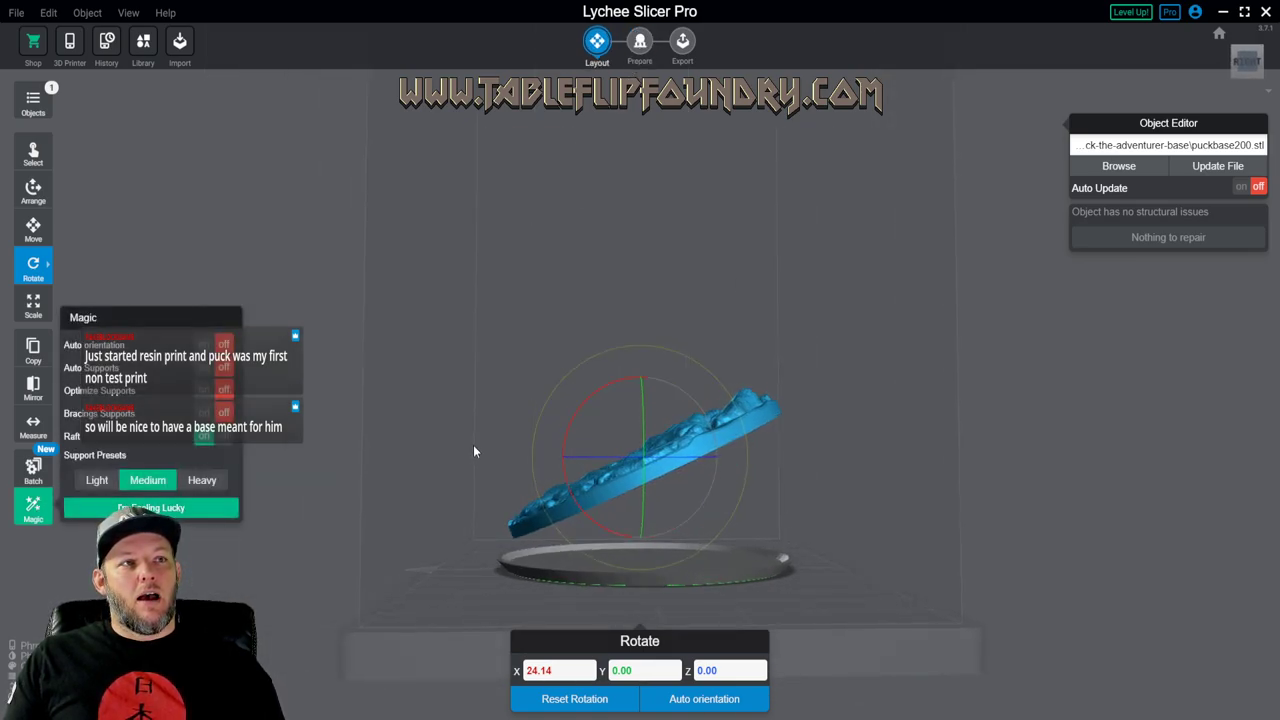
{"action": "left_click_drag", "start_coordinate": [580, 402], "coordinate": [574, 406]}
- Prepare medium manual supports mirrored in X and place the first ones side by side along the base's lowest edge
{"action": "right_click_drag", "start_coordinate": [400, 530], "coordinate": [300, 430]}
{"action": "scroll", "coordinate": [520, 554], "scroll_direction": "up", "scroll_amount": 6}
{"action": "left_click", "coordinate": [640, 41]}
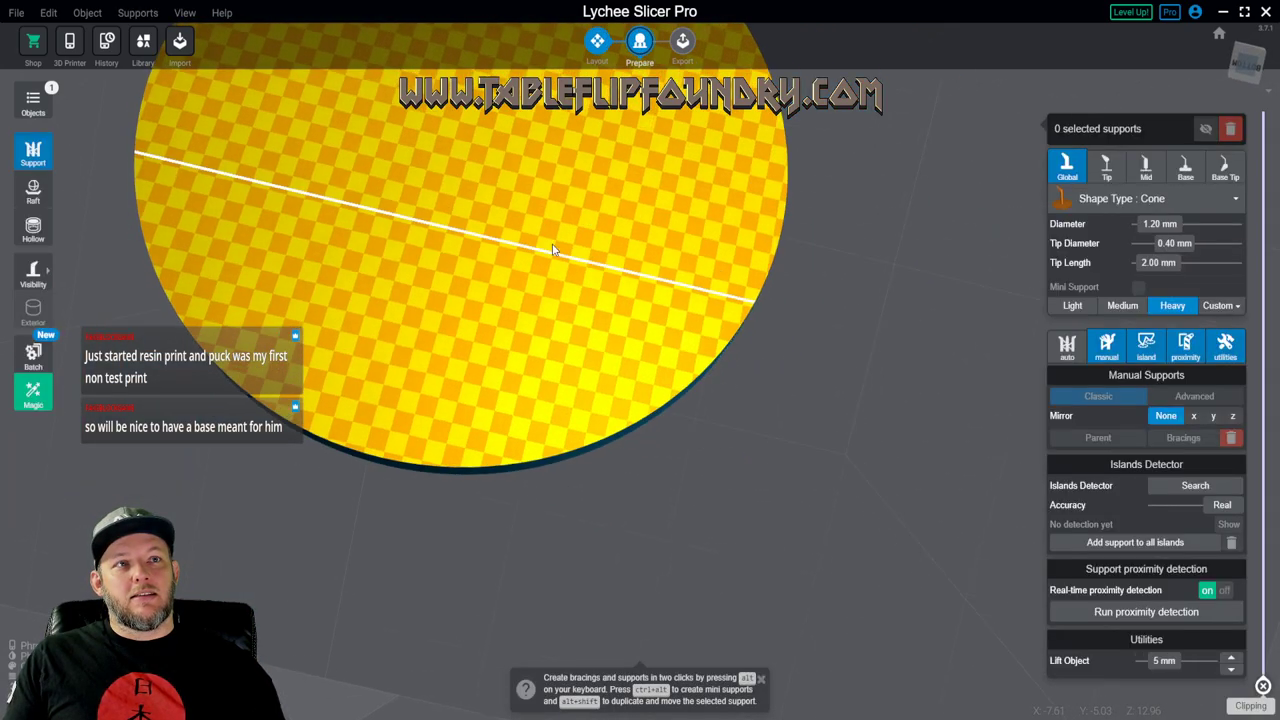
{"action": "middle_click_drag", "start_coordinate": [637, 316], "coordinate": [720, 261]}
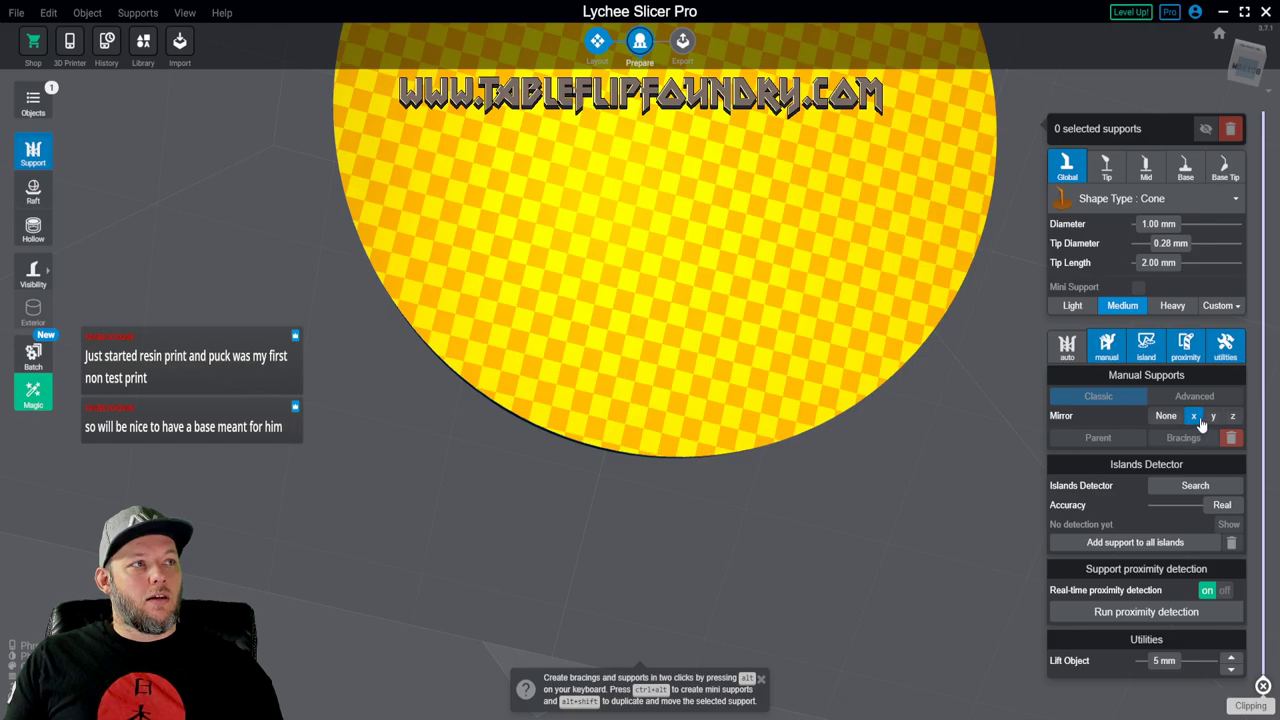
{"action": "scroll", "coordinate": [625, 480], "scroll_direction": "up", "scroll_amount": 6}
{"action": "right_click_drag", "start_coordinate": [610, 449], "coordinate": [574, 442]}
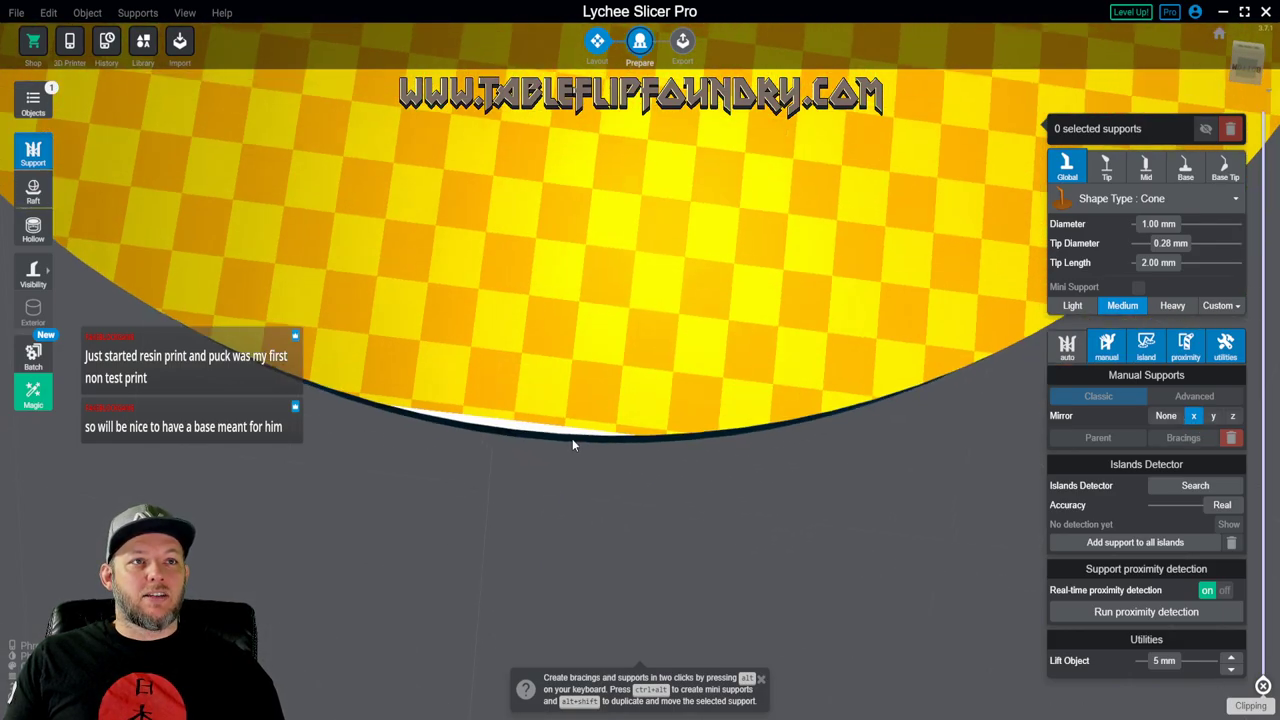
{"action": "scroll", "coordinate": [574, 442], "scroll_direction": "up", "scroll_amount": 3}
{"action": "mouse_move", "coordinate": [456, 426]}
{"action": "right_mouse_down"}
{"action": "mouse_move", "coordinate": [370, 428]}
{"action": "mouse_move", "coordinate": [435, 428]}
{"action": "right_mouse_up"}
{"action": "left_click_drag", "start_coordinate": [435, 428], "coordinate": [419, 458]}
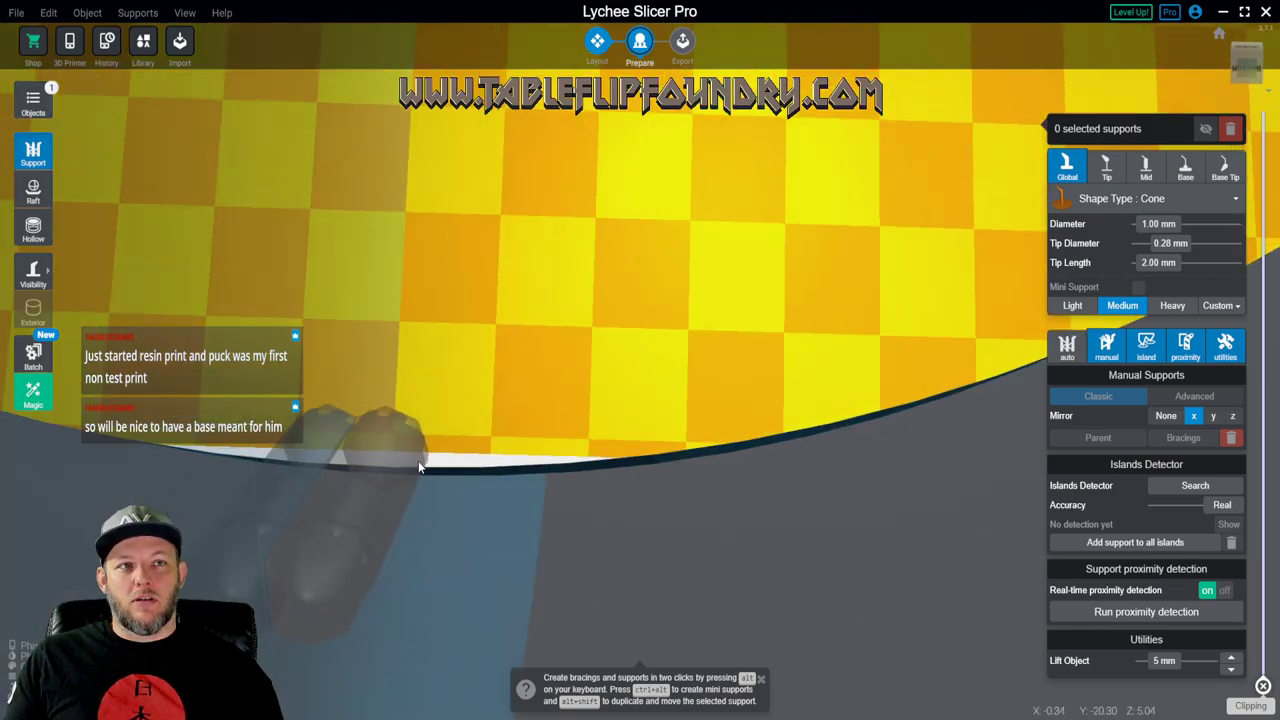
{"action": "left_click", "coordinate": [418, 461]}
{"action": "left_click", "coordinate": [472, 461]}
{"action": "left_click", "coordinate": [523, 456]}
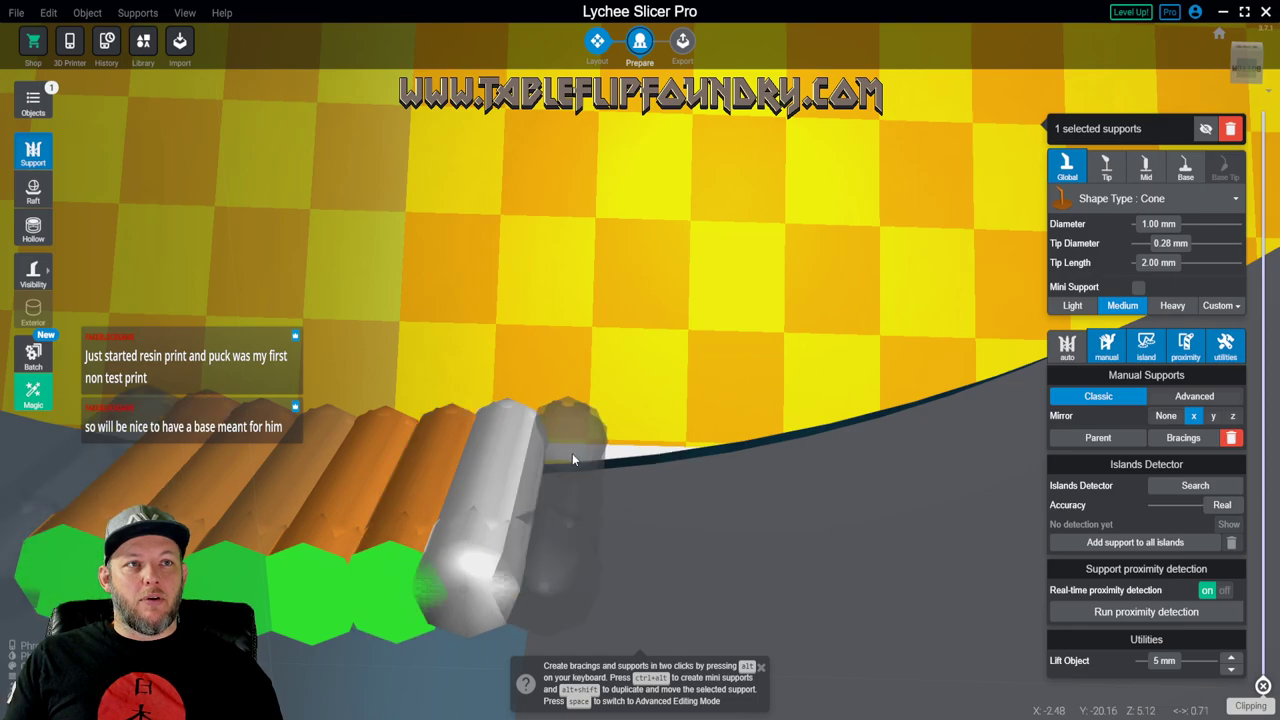
- Extend the tight row of mirrored medium supports outward from the lowest edge along the rim
{"action": "mouse_move", "coordinate": [645, 452]}
{"action": "left_mouse_down", "text": "alt+shift"}
{"action": "mouse_move", "coordinate": [636, 447]}
{"action": "mouse_move", "coordinate": [800, 432]}
{"action": "left_mouse_up", "text": "alt+shift"}
{"action": "middle_click_drag", "start_coordinate": [800, 432], "coordinate": [460, 563]}
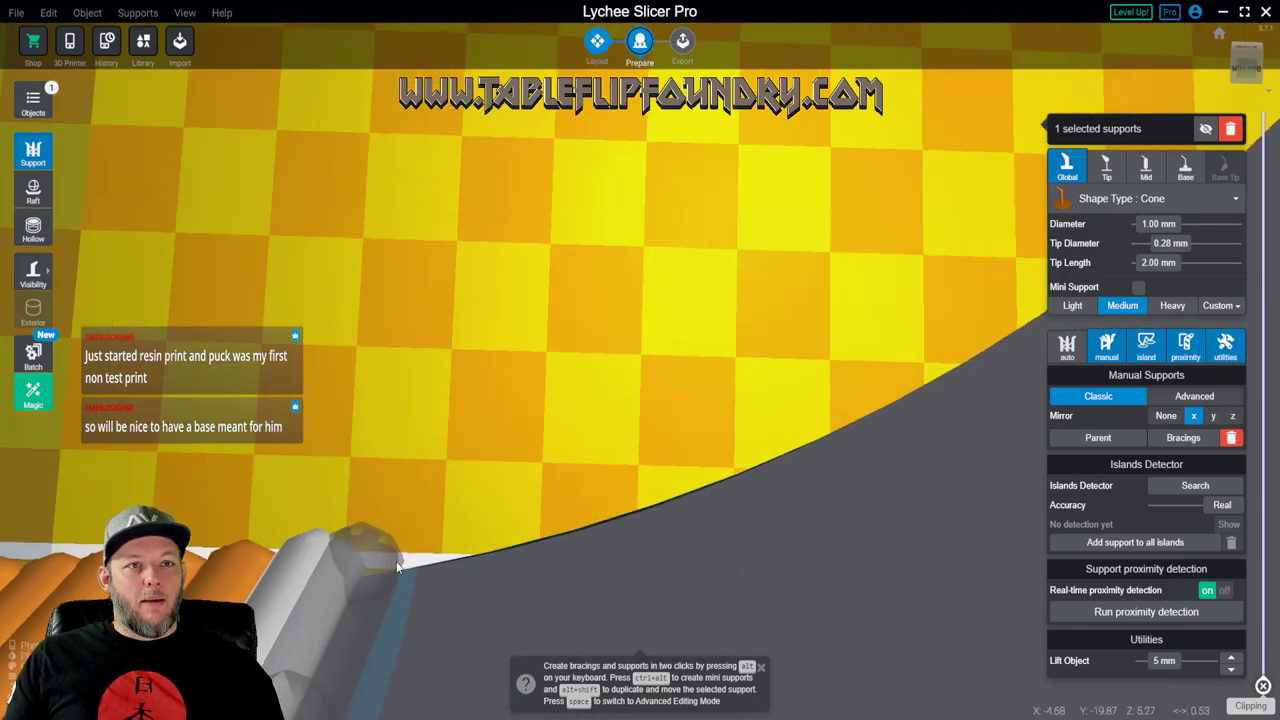
{"action": "mouse_move", "coordinate": [445, 548]}
{"action": "left_mouse_down", "text": "alt+shift"}
{"action": "mouse_move", "coordinate": [658, 491]}
{"action": "mouse_move", "coordinate": [646, 492]}
{"action": "left_mouse_up", "text": "alt+shift"}
{"action": "left_click", "coordinate": [646, 492]}
{"action": "left_click", "coordinate": [718, 468]}
{"action": "scroll", "coordinate": [764, 458], "scroll_direction": "down", "scroll_amount": 3}
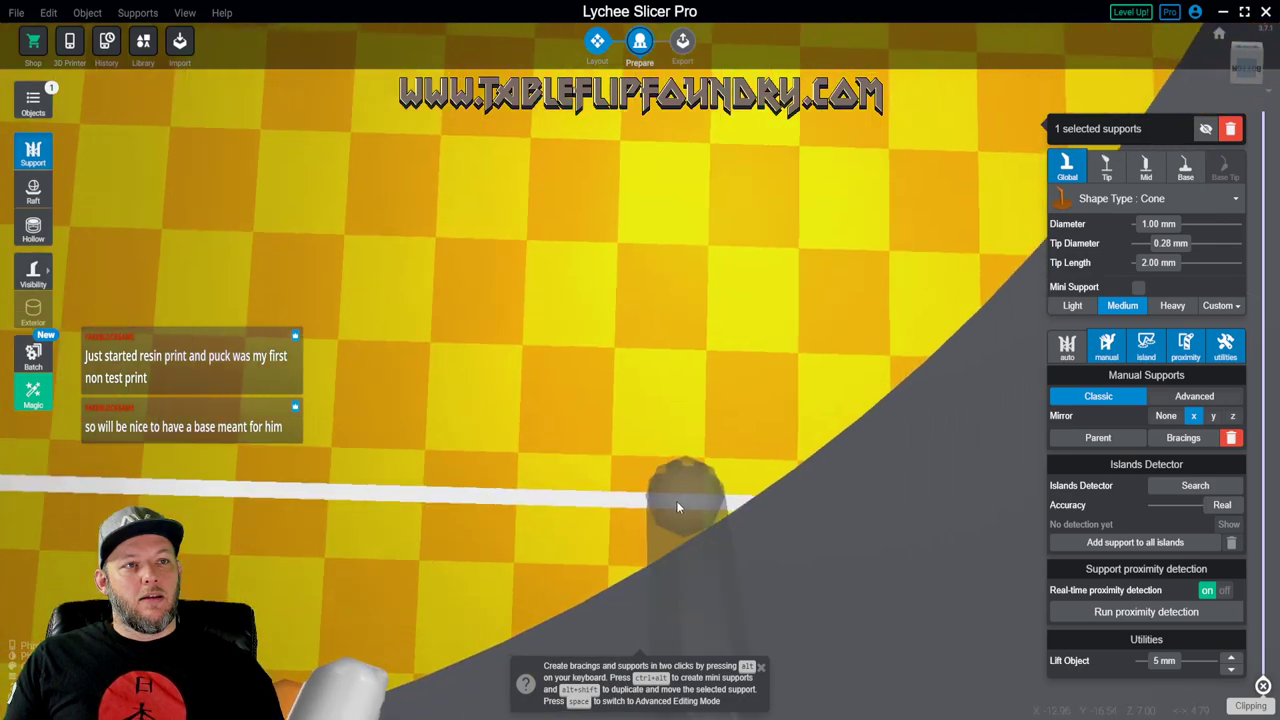
- Continue the mirrored medium supports around the curve of the lower rim towards the base's side
{"action": "middle_click_drag", "start_coordinate": [677, 508], "coordinate": [523, 580]}
{"action": "mouse_move", "coordinate": [523, 580]}
{"action": "left_mouse_down", "text": "alt+shift"}
{"action": "mouse_move", "coordinate": [508, 594]}
{"action": "mouse_move", "coordinate": [752, 455]}
{"action": "left_mouse_up", "text": "alt+shift"}
{"action": "left_click", "coordinate": [767, 436]}
{"action": "left_click", "coordinate": [804, 407]}
{"action": "middle_click_drag", "start_coordinate": [858, 345], "coordinate": [710, 471]}
{"action": "left_click_drag", "start_coordinate": [660, 529], "coordinate": [765, 419], "text": "alt+shift"}
{"action": "left_click", "coordinate": [770, 413]}
{"action": "left_click", "coordinate": [803, 374]}
- Carry the mirrored medium supports up the side of the rim to near the base's widest point
{"action": "middle_click_drag", "start_coordinate": [834, 333], "coordinate": [664, 528]}
{"action": "mouse_move", "coordinate": [674, 513]}
{"action": "left_mouse_down", "text": "alt+shift"}
{"action": "mouse_move", "coordinate": [745, 409]}
{"action": "mouse_move", "coordinate": [762, 353]}
{"action": "left_mouse_up", "text": "alt+shift"}
{"action": "left_click", "coordinate": [762, 353]}
{"action": "middle_click_drag", "start_coordinate": [817, 248], "coordinate": [704, 499]}
{"action": "left_click", "coordinate": [684, 528]}
{"action": "left_click", "coordinate": [697, 472]}
{"action": "mouse_move", "coordinate": [697, 472]}
{"action": "left_mouse_down", "text": "alt+shift"}
{"action": "mouse_move", "coordinate": [728, 363]}
{"action": "mouse_move", "coordinate": [716, 324]}
{"action": "left_mouse_up", "text": "alt+shift"}
- Place more widely spaced mirrored medium supports along the rim above the base's widest point
{"action": "middle_click_drag", "start_coordinate": [716, 324], "coordinate": [709, 543]}
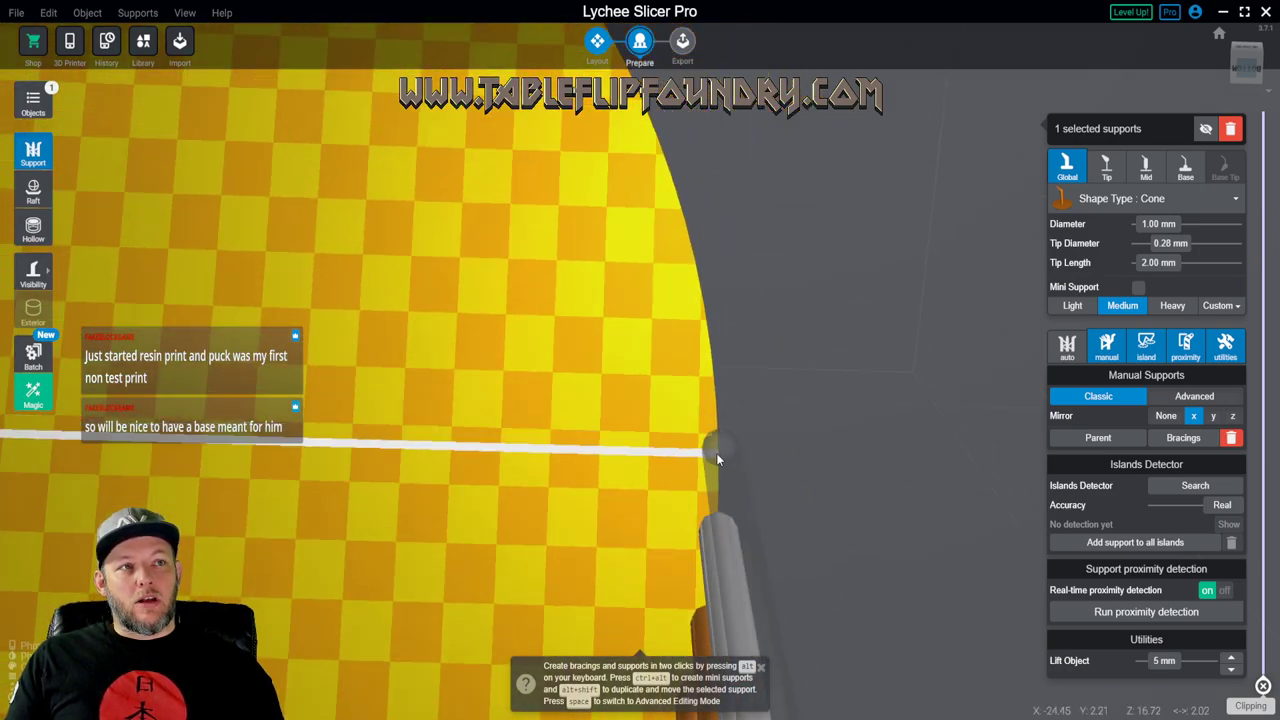
{"action": "left_click", "coordinate": [713, 462]}
{"action": "left_click", "coordinate": [711, 378]}
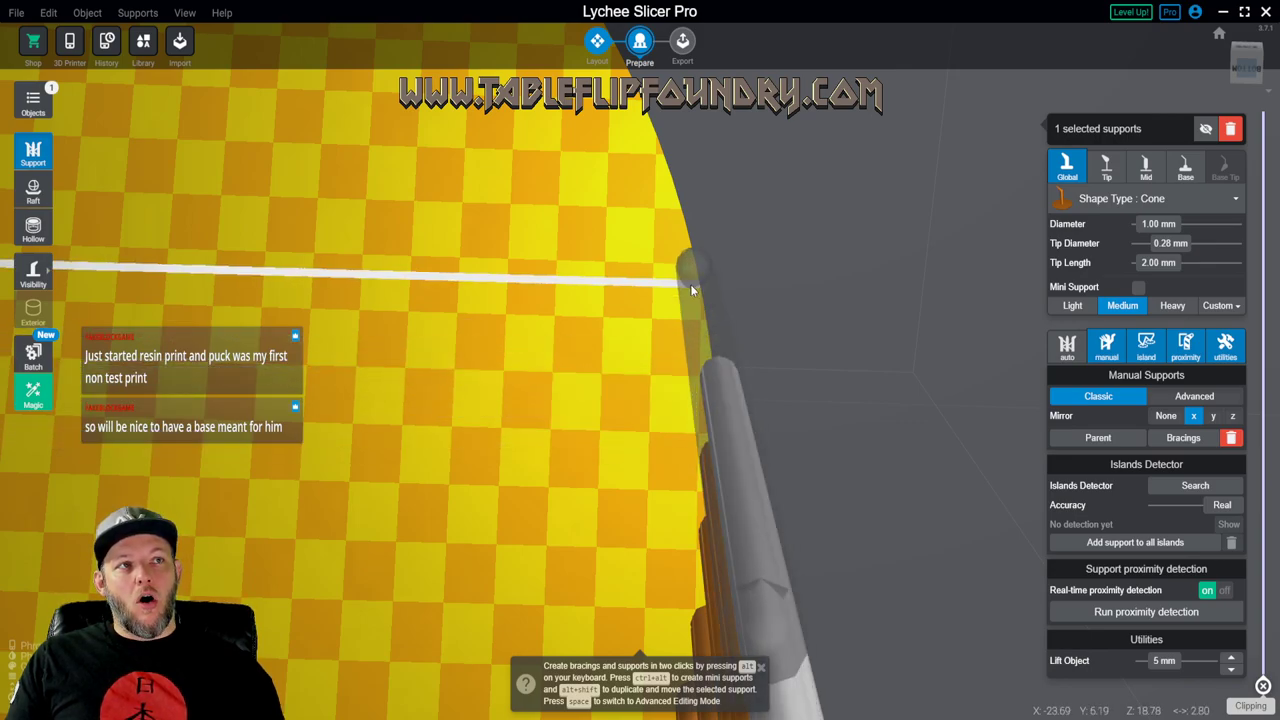
{"action": "left_click", "coordinate": [690, 284]}
- Complete the ring of mirrored medium supports around the base's raised upper edge
{"action": "middle_click_drag", "start_coordinate": [665, 226], "coordinate": [735, 397]}
{"action": "mouse_move", "coordinate": [742, 359]}
{"action": "left_mouse_down", "text": "alt+shift"}
{"action": "mouse_move", "coordinate": [729, 358]}
{"action": "mouse_move", "coordinate": [704, 281]}
{"action": "mouse_move", "coordinate": [678, 272]}
{"action": "mouse_move", "coordinate": [745, 408]}
{"action": "mouse_move", "coordinate": [661, 271]}
{"action": "mouse_move", "coordinate": [796, 376]}
{"action": "mouse_move", "coordinate": [683, 271]}
{"action": "mouse_move", "coordinate": [751, 339]}
{"action": "mouse_move", "coordinate": [789, 343]}
{"action": "mouse_move", "coordinate": [722, 299]}
{"action": "mouse_move", "coordinate": [734, 311]}
{"action": "mouse_move", "coordinate": [520, 222]}
{"action": "left_mouse_up", "text": "alt+shift"}
{"action": "right_click_drag", "start_coordinate": [522, 224], "coordinate": [616, 264]}
{"action": "left_click_drag", "start_coordinate": [608, 262], "coordinate": [629, 263]}
{"action": "left_click", "coordinate": [650, 268]}
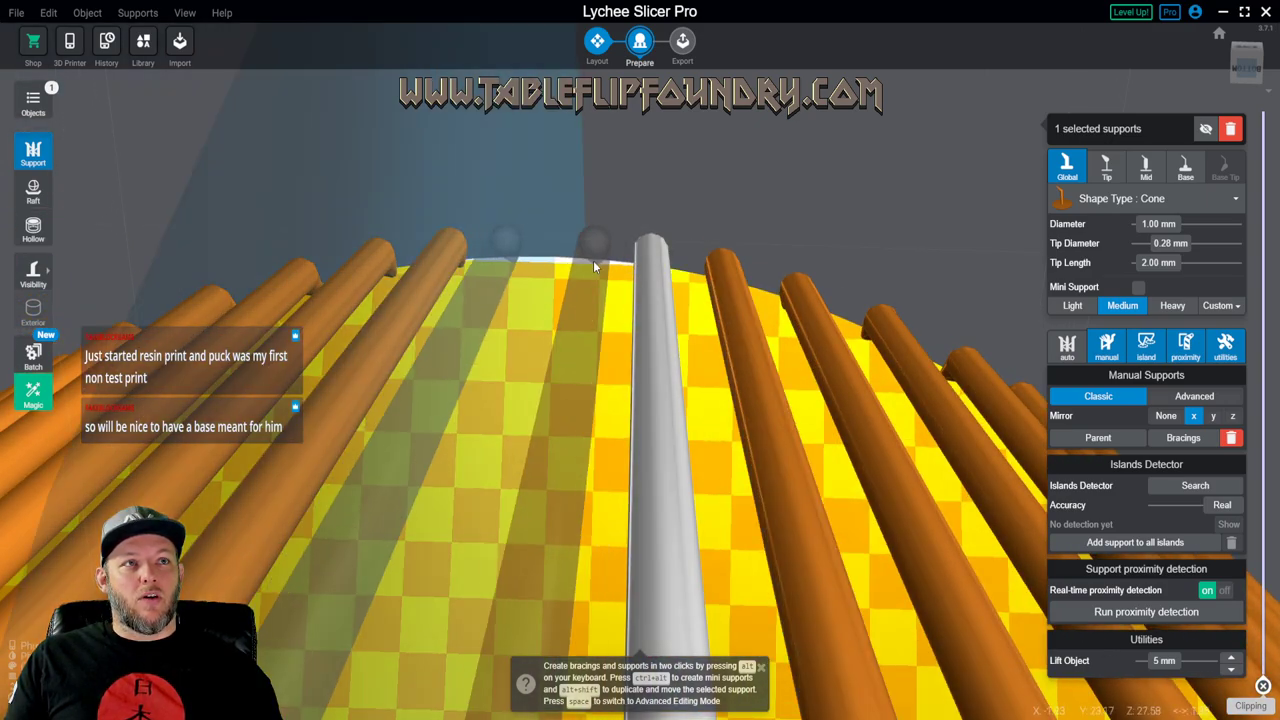
{"action": "scroll", "coordinate": [603, 278], "scroll_direction": "down", "scroll_amount": 10}
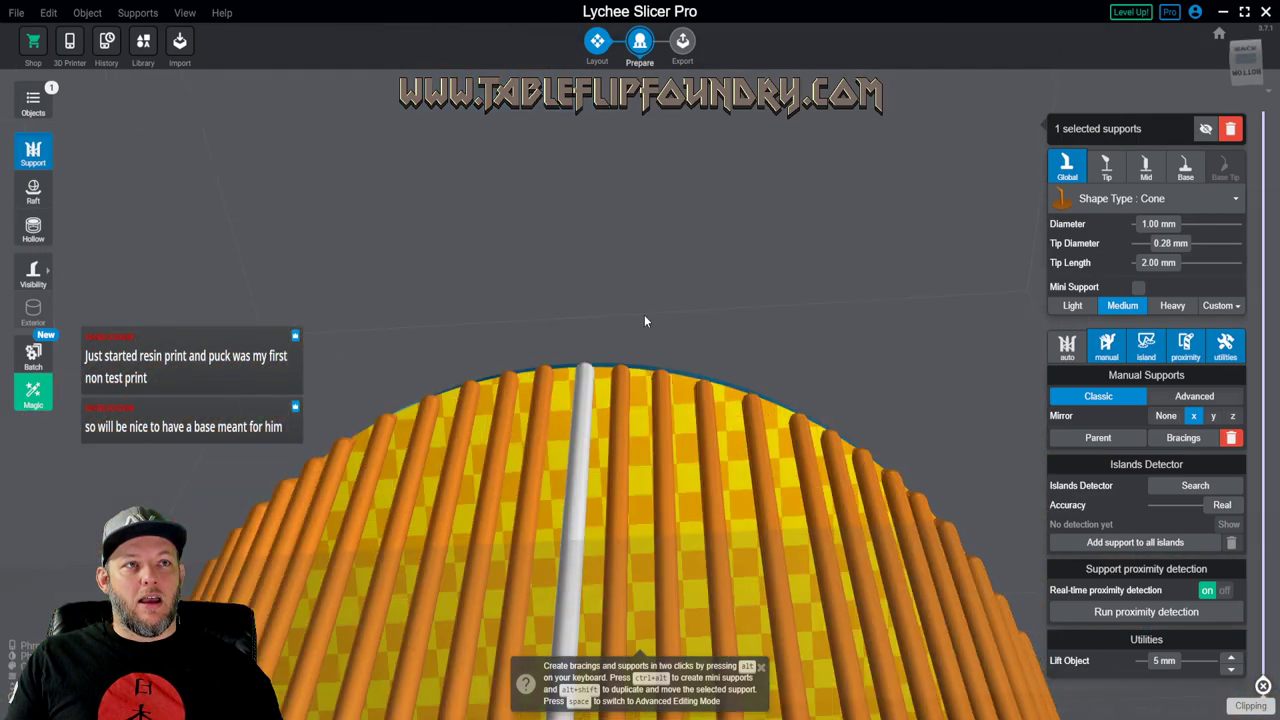
- Check the ring of medium supports from underneath and fill the remaining gaps along the rim
{"action": "right_click_drag", "start_coordinate": [684, 435], "coordinate": [696, 316]}
{"action": "scroll", "coordinate": [489, 443], "scroll_direction": "up", "scroll_amount": 8}
{"action": "right_click_drag", "start_coordinate": [489, 443], "coordinate": [628, 511]}
{"action": "left_click", "coordinate": [326, 381]}
{"action": "scroll", "coordinate": [520, 400], "scroll_direction": "down", "scroll_amount": 6}
{"action": "scroll", "coordinate": [628, 511], "scroll_direction": "up", "scroll_amount": 5}
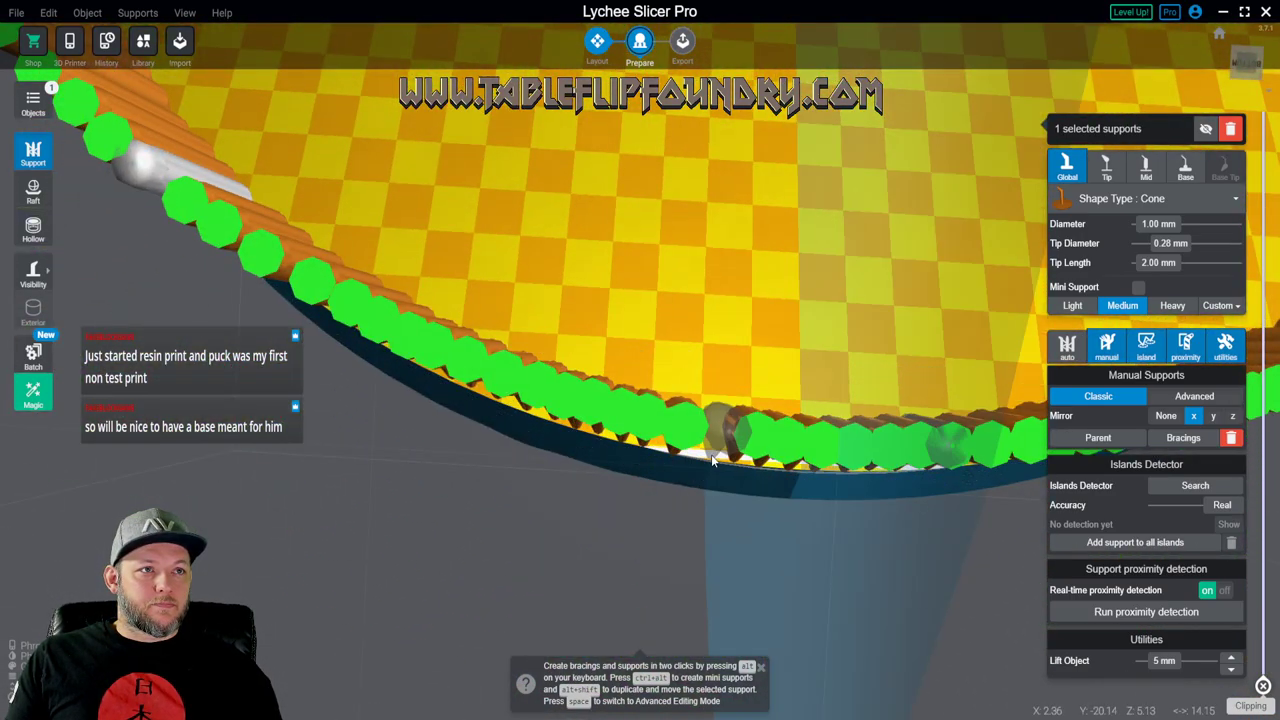
{"action": "scroll", "coordinate": [711, 461], "scroll_direction": "down", "scroll_amount": 5}
{"action": "right_click_drag", "start_coordinate": [784, 402], "coordinate": [624, 571]}
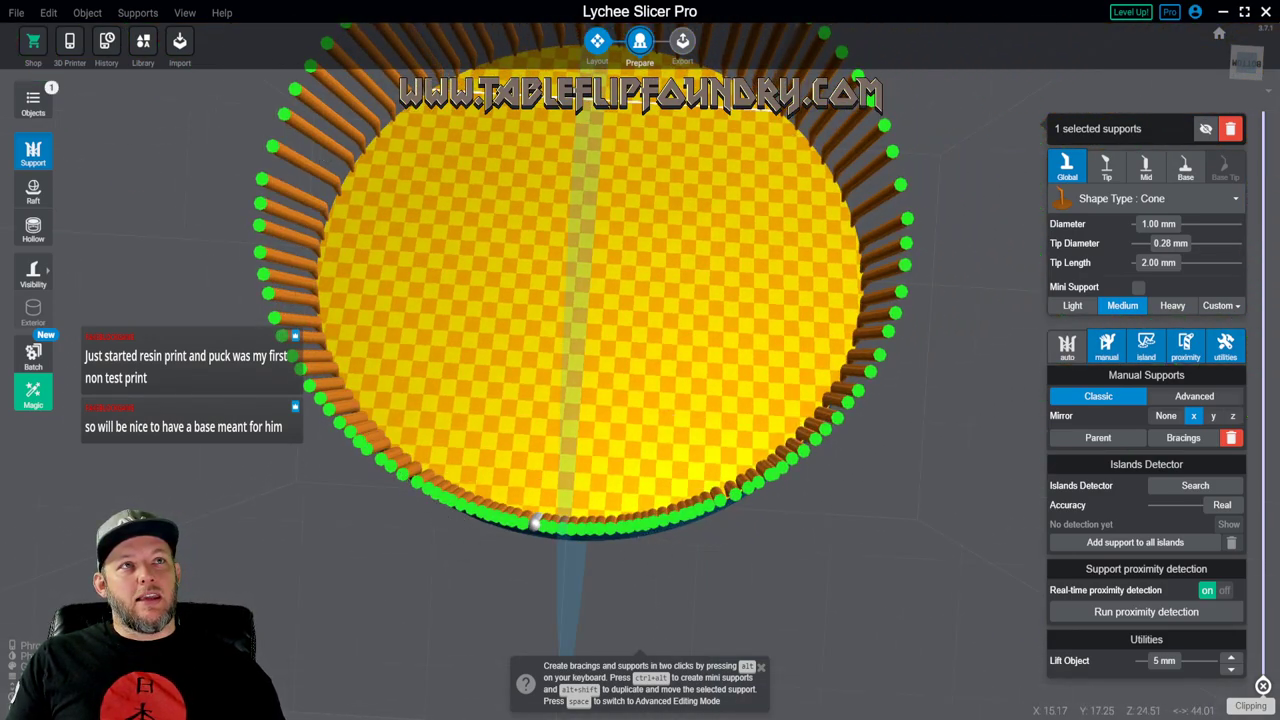
- Switch to heavy supports and start an X-mirrored inner row just inside the supports at the lowest edge
{"action": "scroll", "coordinate": [519, 510], "scroll_direction": "up", "scroll_amount": 8}
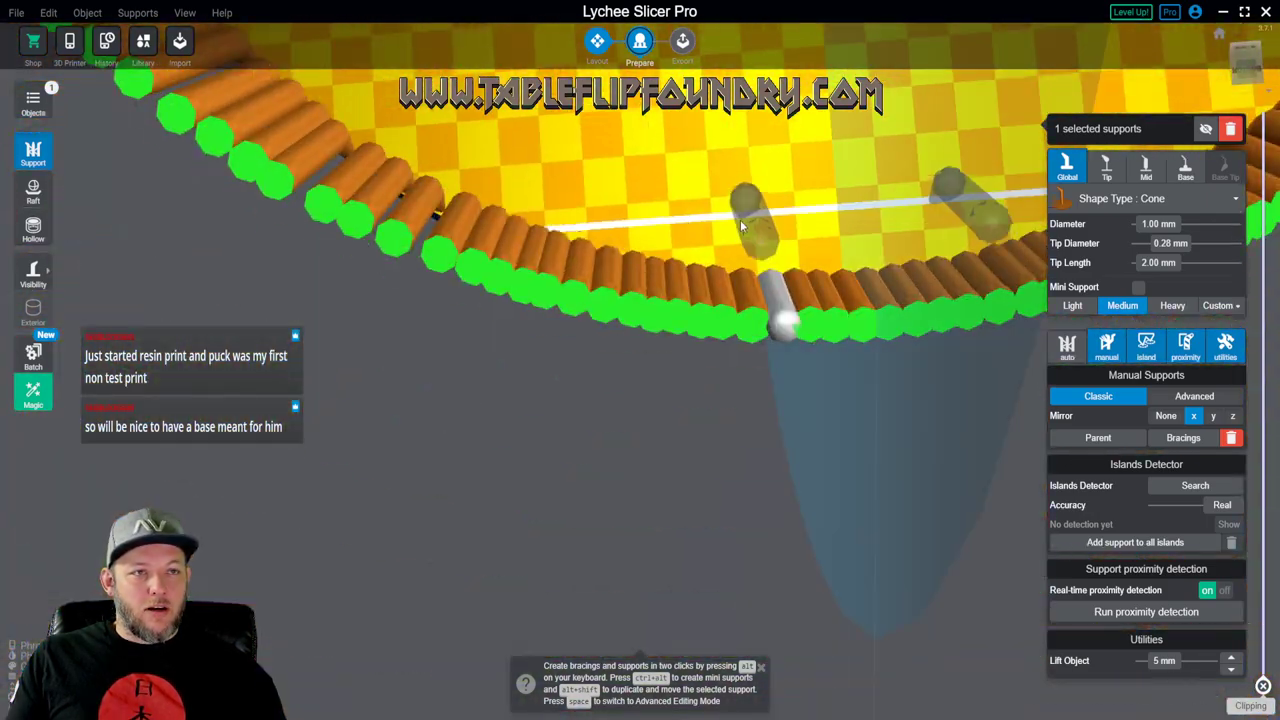
{"action": "right_click_drag", "start_coordinate": [741, 226], "coordinate": [650, 290]}
{"action": "scroll", "coordinate": [635, 320], "scroll_direction": "up", "scroll_amount": 4}
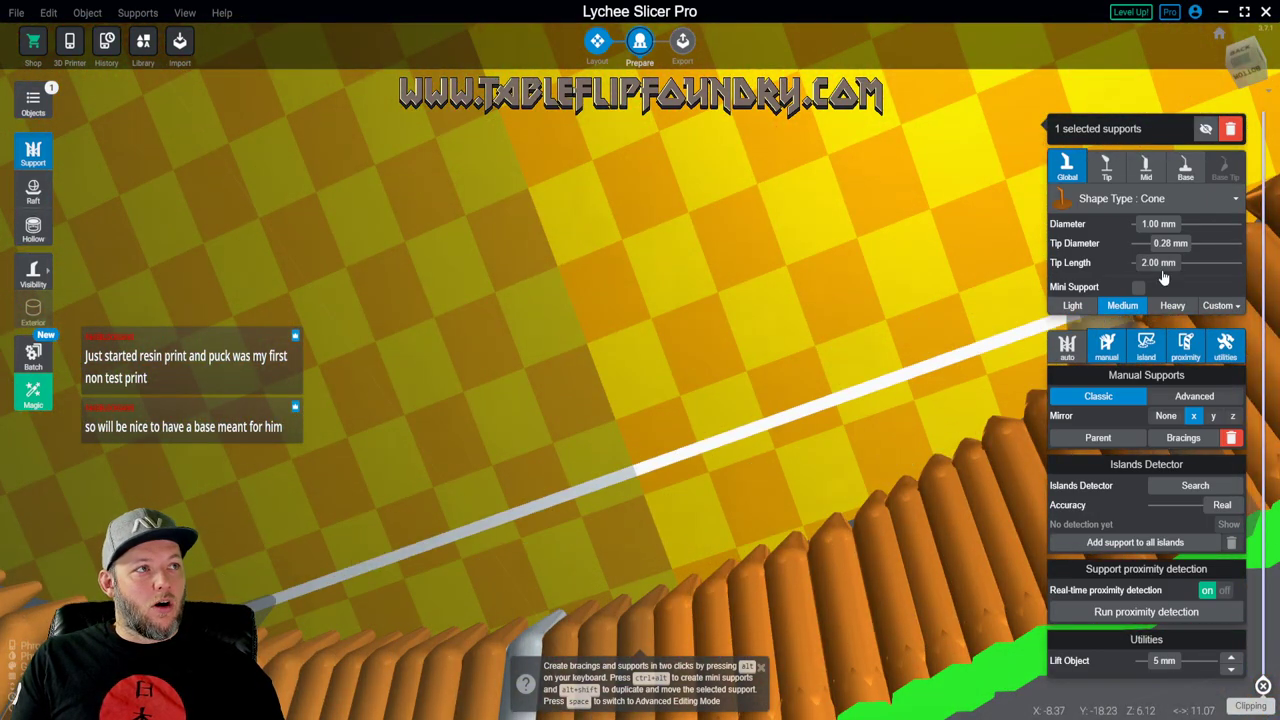
{"action": "left_click", "coordinate": [1172, 306]}
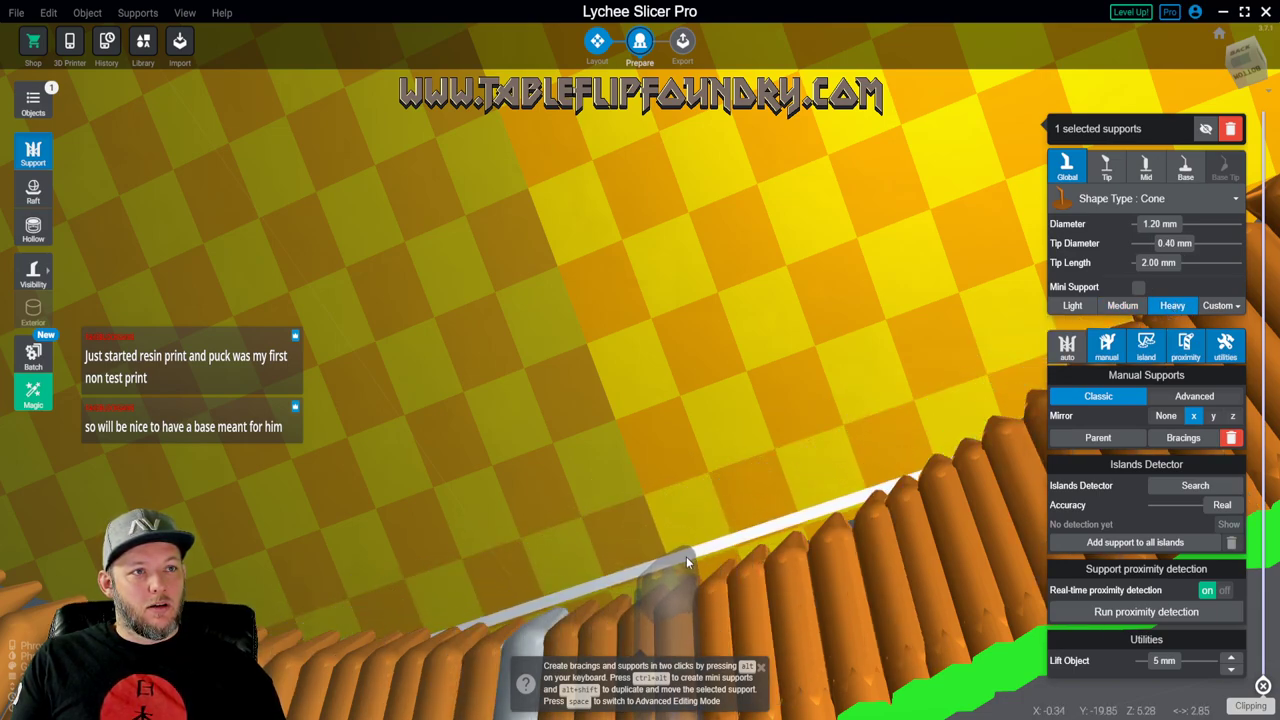
{"action": "left_click", "coordinate": [721, 543]}
{"action": "left_click_drag", "start_coordinate": [766, 528], "coordinate": [900, 443]}
{"action": "left_click", "coordinate": [900, 443]}
- Extend the inner row of mirrored heavy supports outward behind the lower rim supports
{"action": "scroll", "coordinate": [948, 412], "scroll_direction": "down", "scroll_amount": 4}
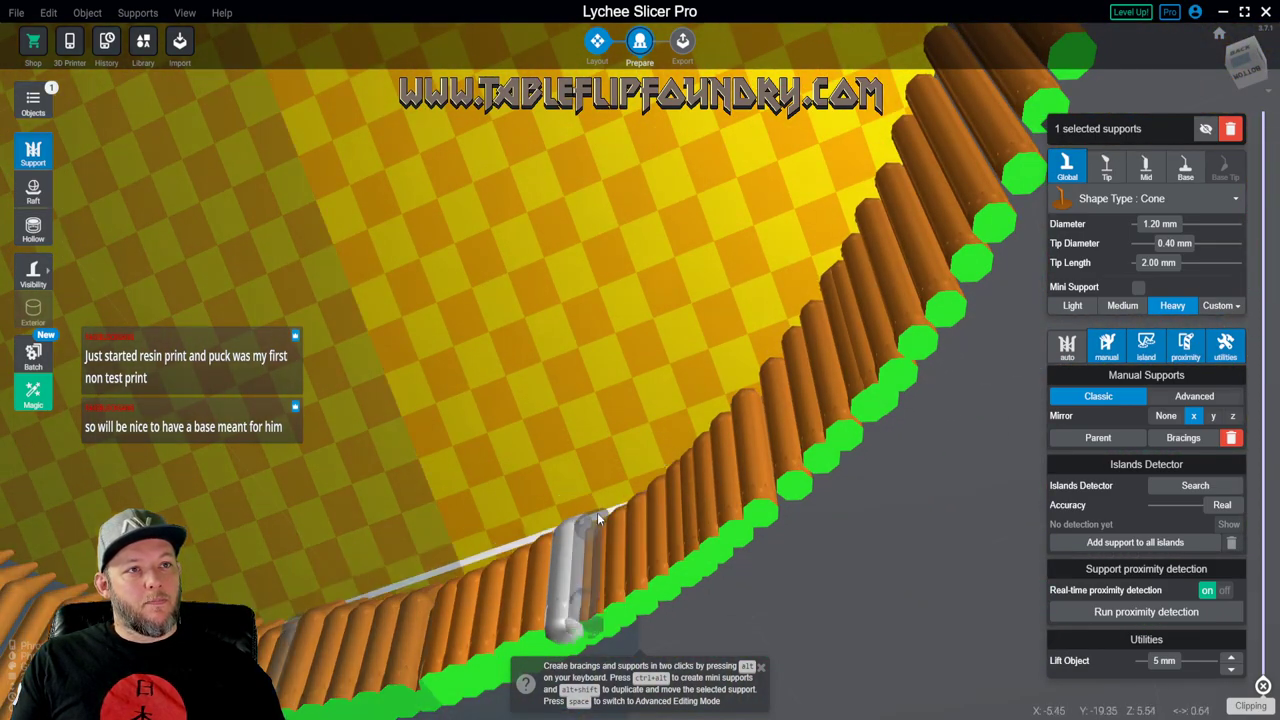
{"action": "left_click", "coordinate": [606, 508]}
{"action": "right_click_drag", "start_coordinate": [610, 508], "coordinate": [772, 492]}
{"action": "left_click", "coordinate": [702, 522]}
{"action": "left_click", "coordinate": [737, 501]}
{"action": "left_click", "coordinate": [766, 482]}
{"action": "left_click", "coordinate": [794, 465]}
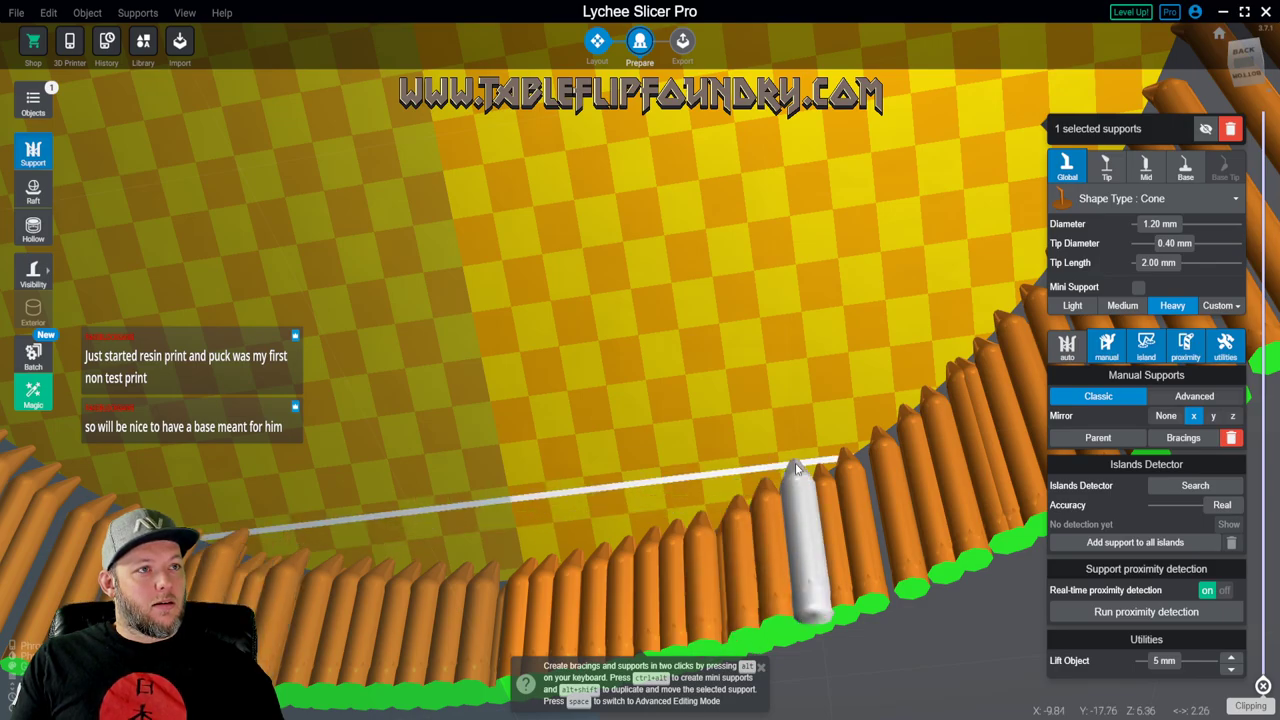
- Carry the inner row of heavy supports around the lower curve towards the side of the rim
{"action": "left_click_drag", "start_coordinate": [820, 450], "coordinate": [950, 349]}
{"action": "left_click", "coordinate": [952, 347]}
{"action": "right_click_drag", "start_coordinate": [977, 305], "coordinate": [860, 385]}
{"action": "left_click", "coordinate": [770, 445]}
- Scatter mirrored heavy supports in staggered rows over the lower third of this base's underside
{"action": "right_click_drag", "start_coordinate": [785, 430], "coordinate": [773, 558]}
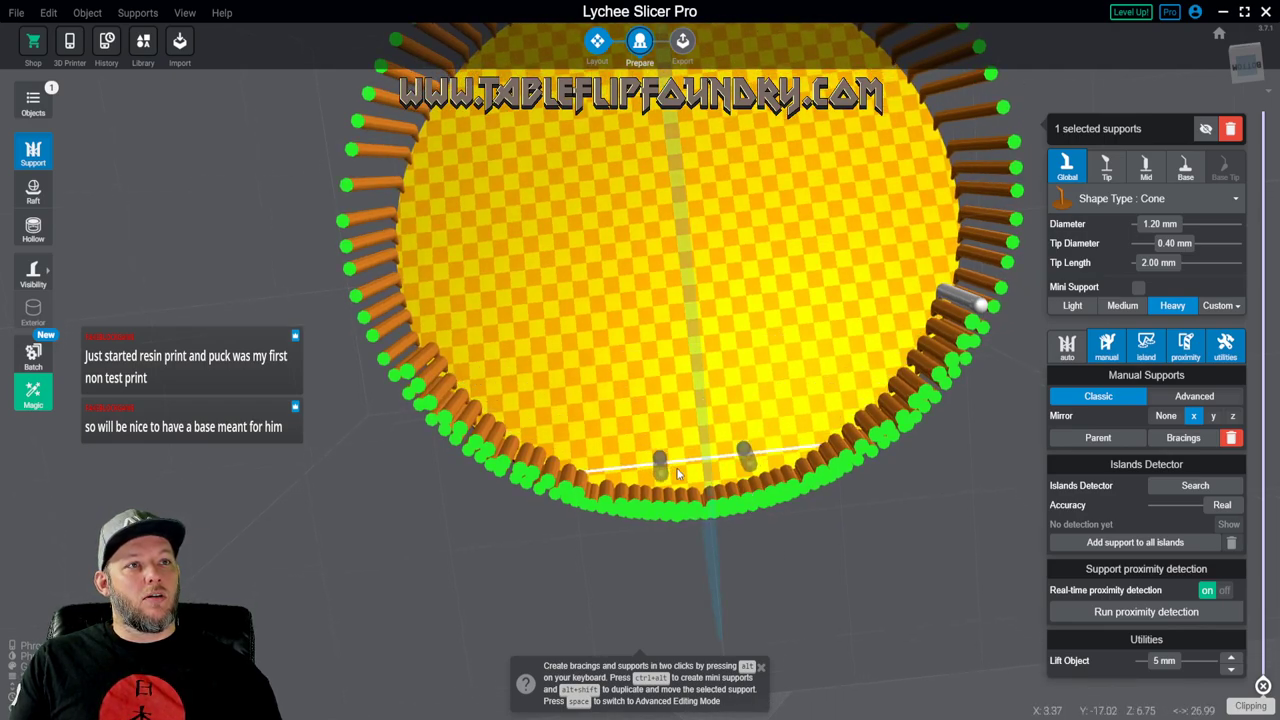
{"action": "left_click", "coordinate": [503, 397]}
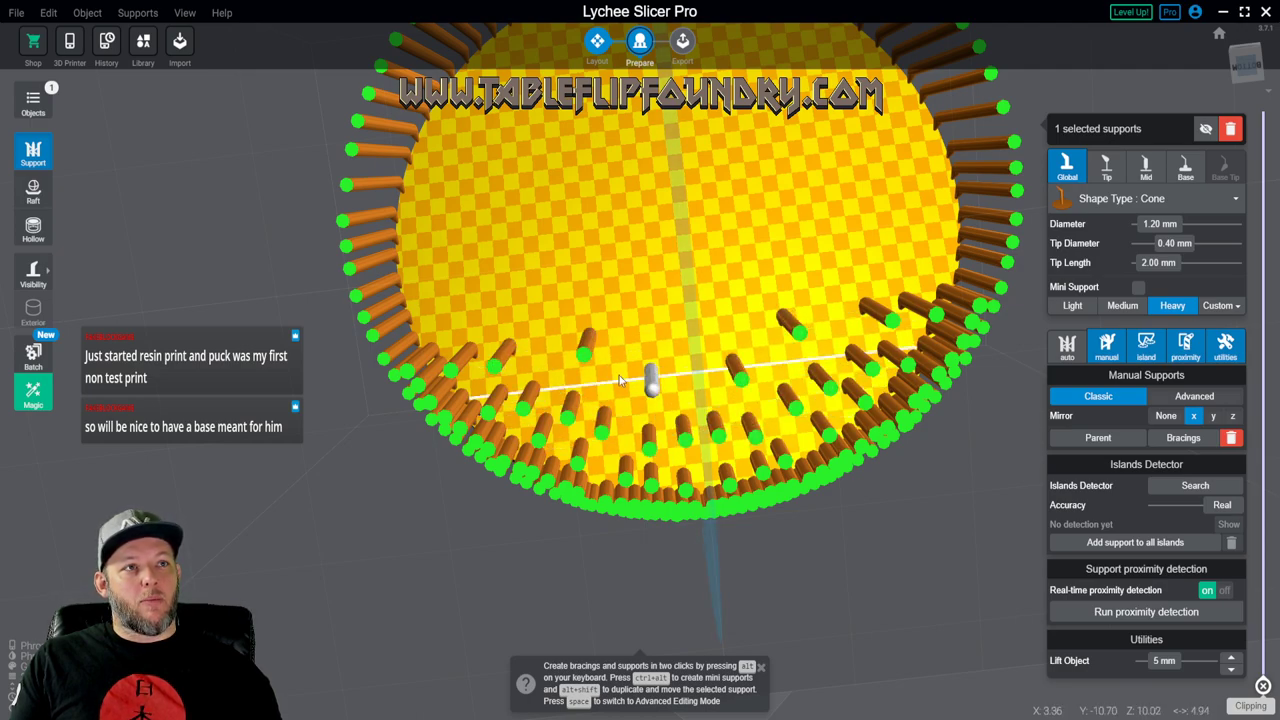
{"action": "left_click_drag", "start_coordinate": [615, 345], "coordinate": [538, 356]}
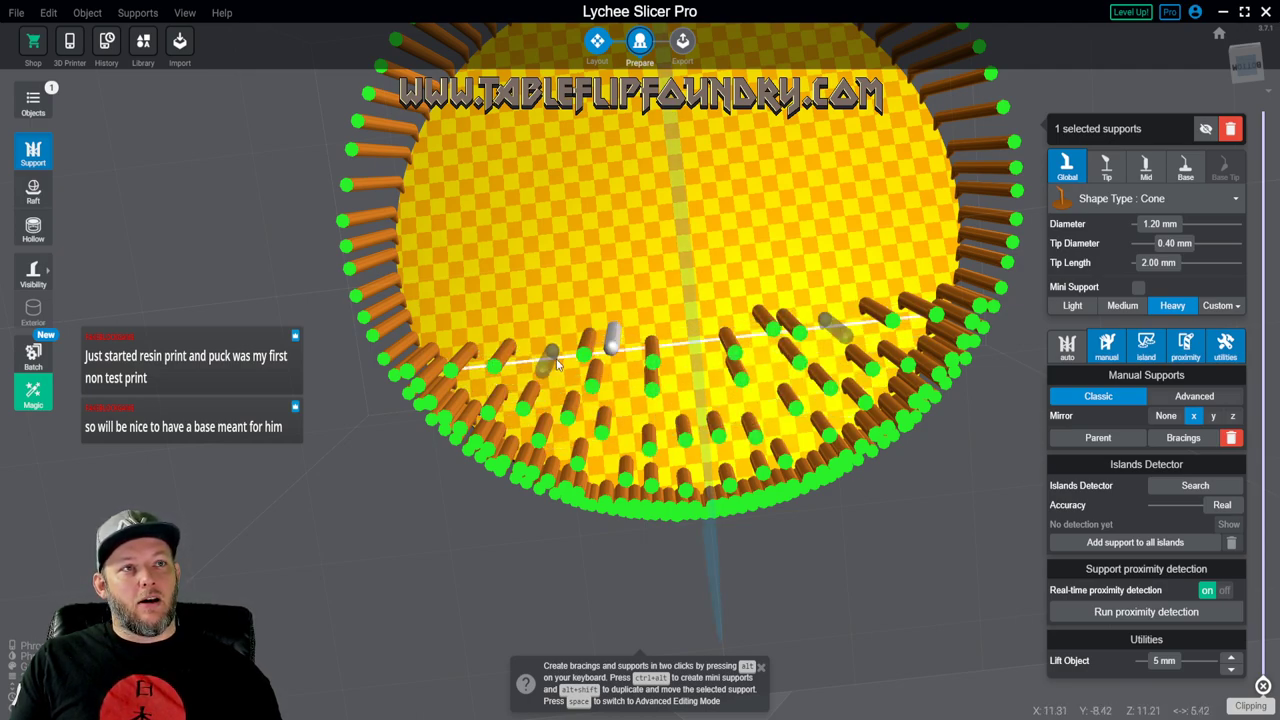
{"action": "left_click", "coordinate": [556, 361]}
- Scatter more mirrored heavy supports in staggered rows up the middle of the round base's underside
{"action": "middle_click_drag", "start_coordinate": [650, 249], "coordinate": [677, 377]}
{"action": "left_click", "coordinate": [665, 409]}
{"action": "left_click", "coordinate": [567, 399]}
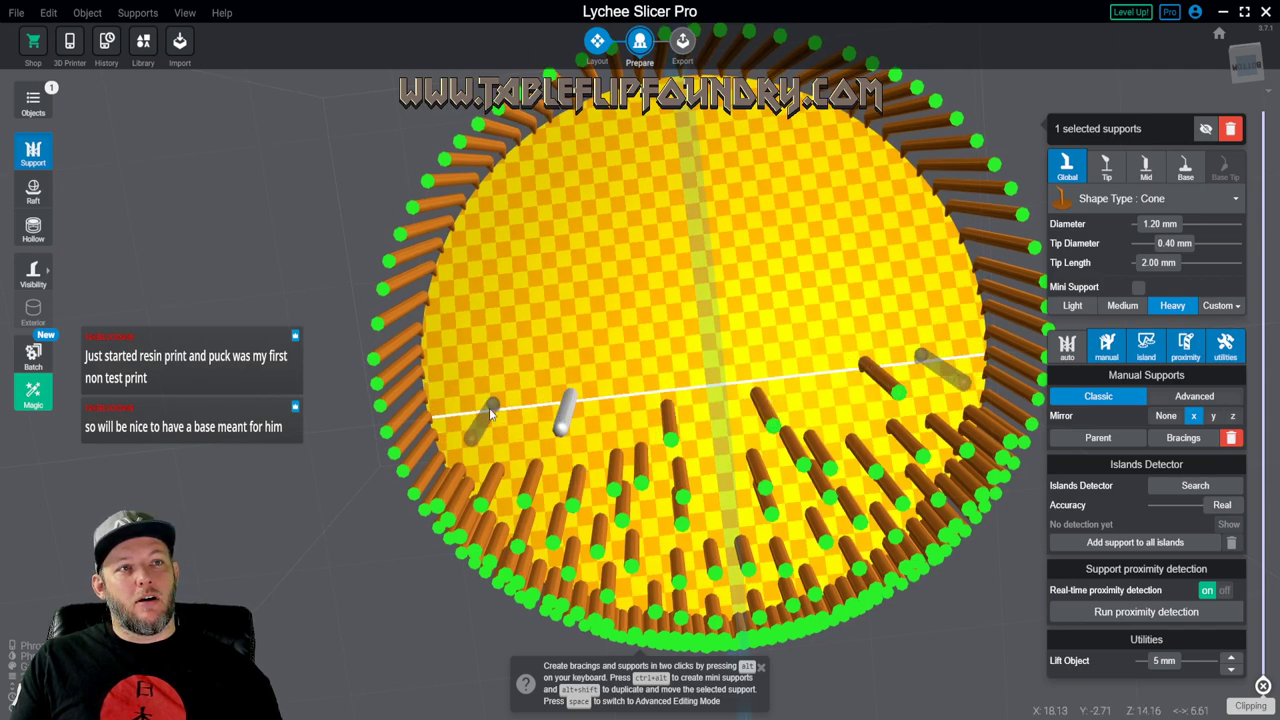
{"action": "left_click_drag", "start_coordinate": [487, 412], "coordinate": [502, 343]}
{"action": "left_click", "coordinate": [499, 340]}
{"action": "left_click", "coordinate": [629, 240]}
{"action": "left_click", "coordinate": [550, 278]}
{"action": "left_click", "coordinate": [622, 347]}
{"action": "left_click", "coordinate": [652, 294]}
- Review the fully supported round base from several angles and in the export preview, then return to the layout view
{"action": "left_click_drag", "start_coordinate": [578, 345], "coordinate": [604, 428]}
{"action": "scroll", "coordinate": [604, 428], "scroll_direction": "down", "scroll_amount": 4}
{"action": "mouse_move", "coordinate": [606, 426]}
{"action": "right_mouse_down"}
{"action": "mouse_move", "coordinate": [480, 440]}
{"action": "mouse_move", "coordinate": [256, 507]}
{"action": "mouse_move", "coordinate": [602, 440]}
{"action": "right_mouse_up"}
{"action": "middle_click_drag", "start_coordinate": [601, 440], "coordinate": [660, 330]}
{"action": "mouse_move", "coordinate": [674, 400]}
{"action": "right_mouse_down"}
{"action": "mouse_move", "coordinate": [720, 451]}
{"action": "mouse_move", "coordinate": [844, 394]}
{"action": "mouse_move", "coordinate": [682, 376]}
{"action": "right_mouse_up"}
{"action": "left_click", "coordinate": [684, 50]}
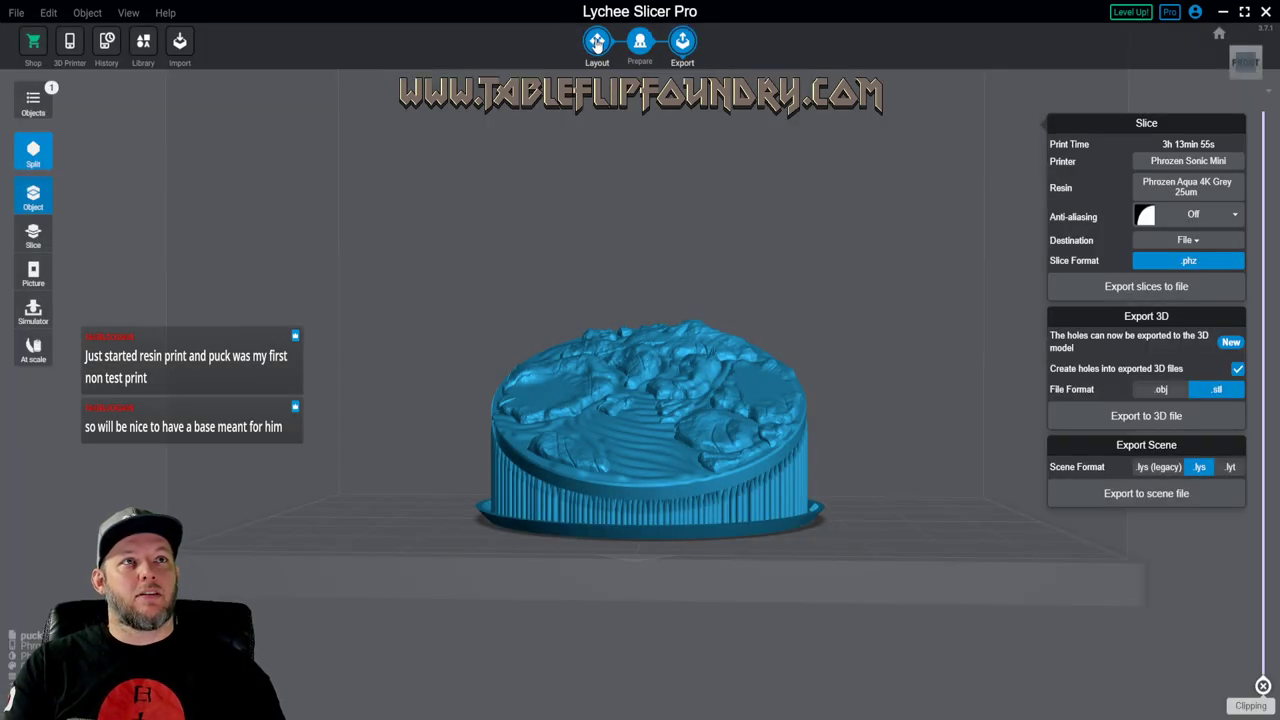
{"action": "left_click", "coordinate": [596, 43]}
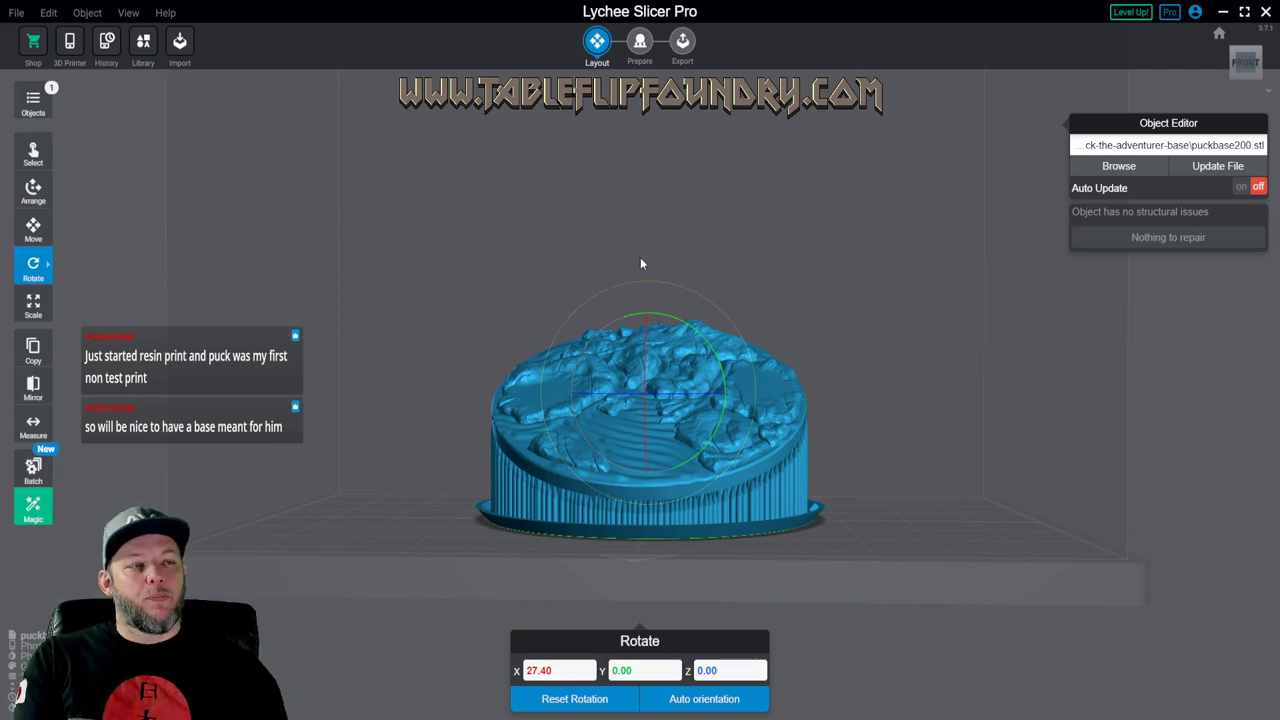
{"action": "left_click_drag", "start_coordinate": [641, 263], "coordinate": [485, 384]}
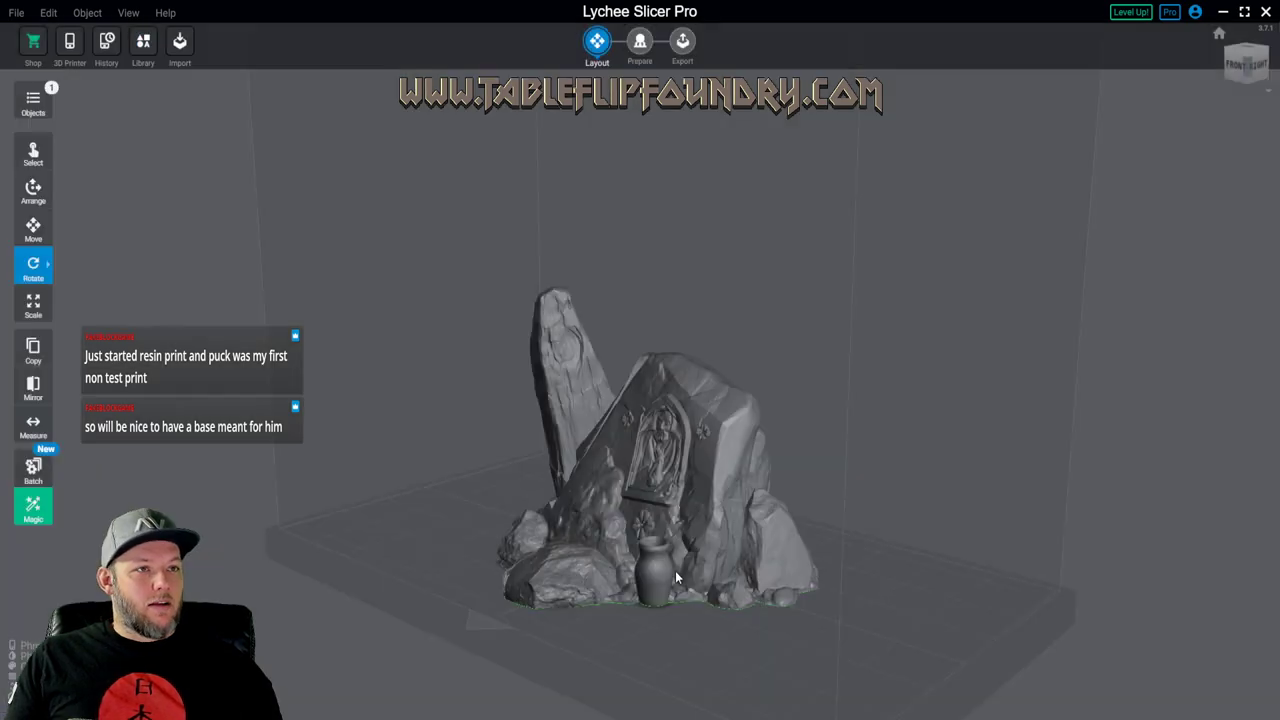
- Select the gravestone scenery model and tilt it to -22.02° about the X axis
{"action": "right_click_drag", "start_coordinate": [320, 520], "coordinate": [646, 555]}
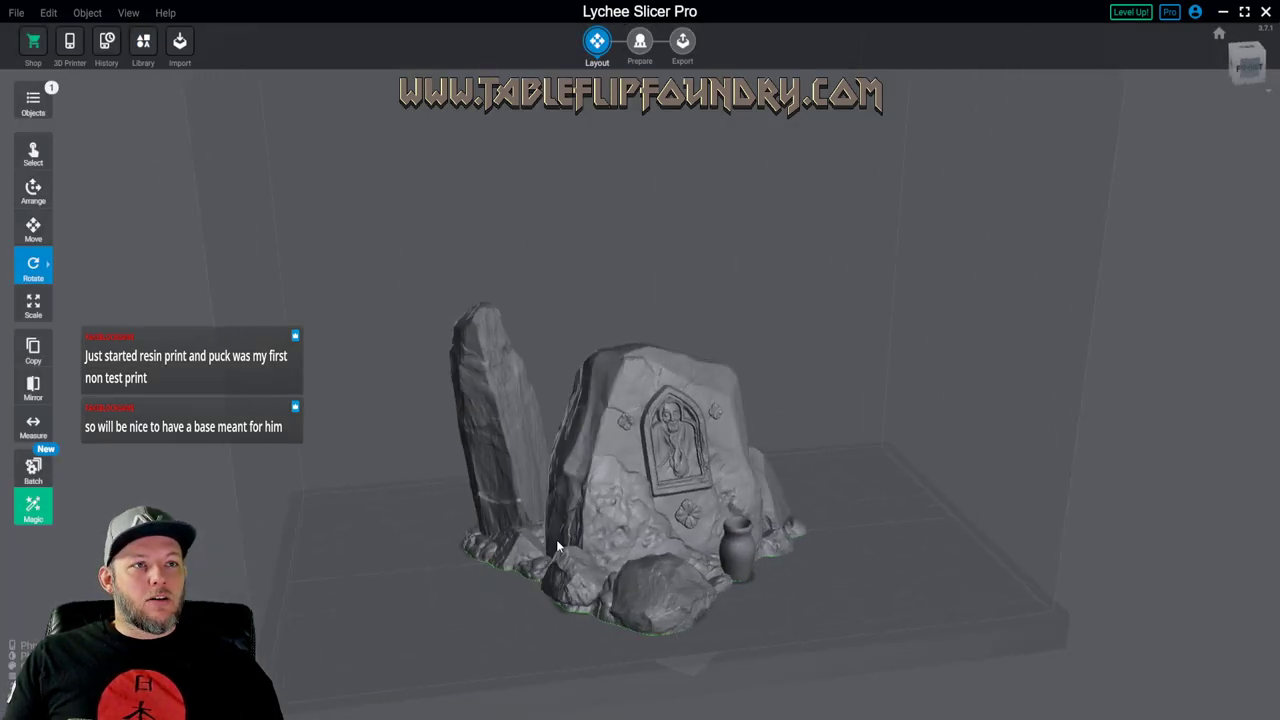
{"action": "right_click_drag", "start_coordinate": [806, 485], "coordinate": [808, 305]}
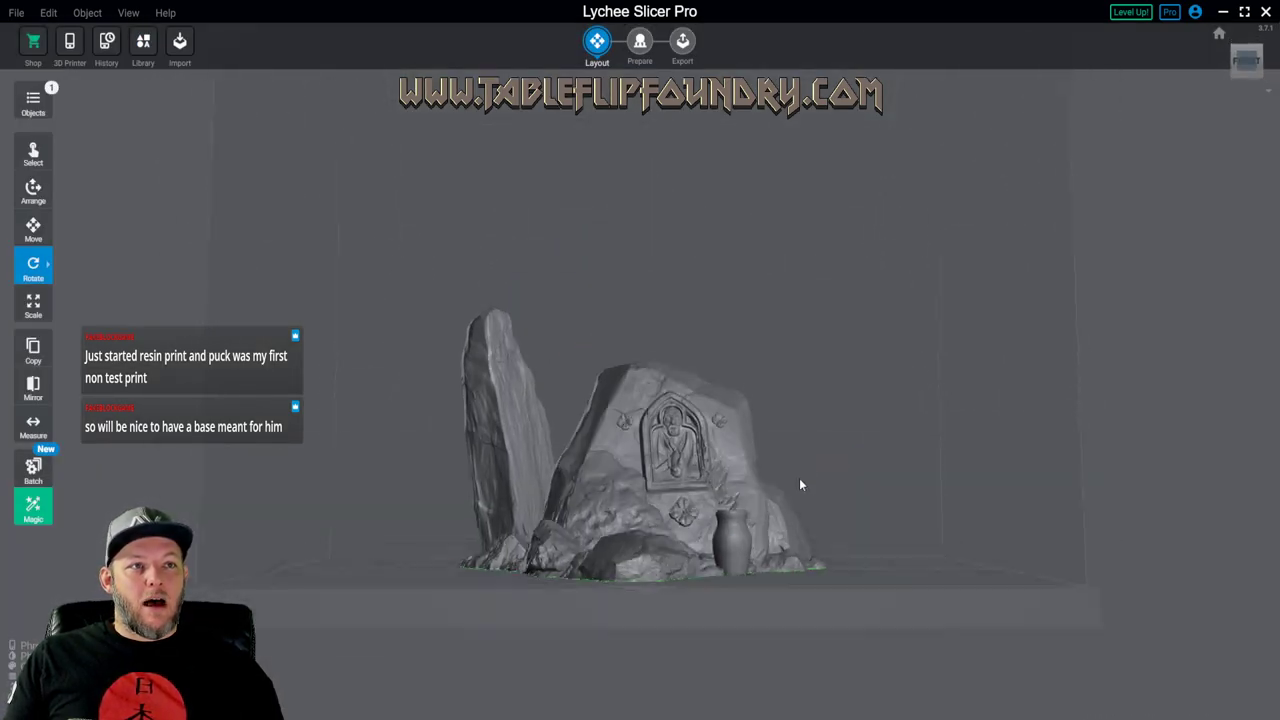
{"action": "left_click_drag", "start_coordinate": [800, 488], "coordinate": [796, 502]}
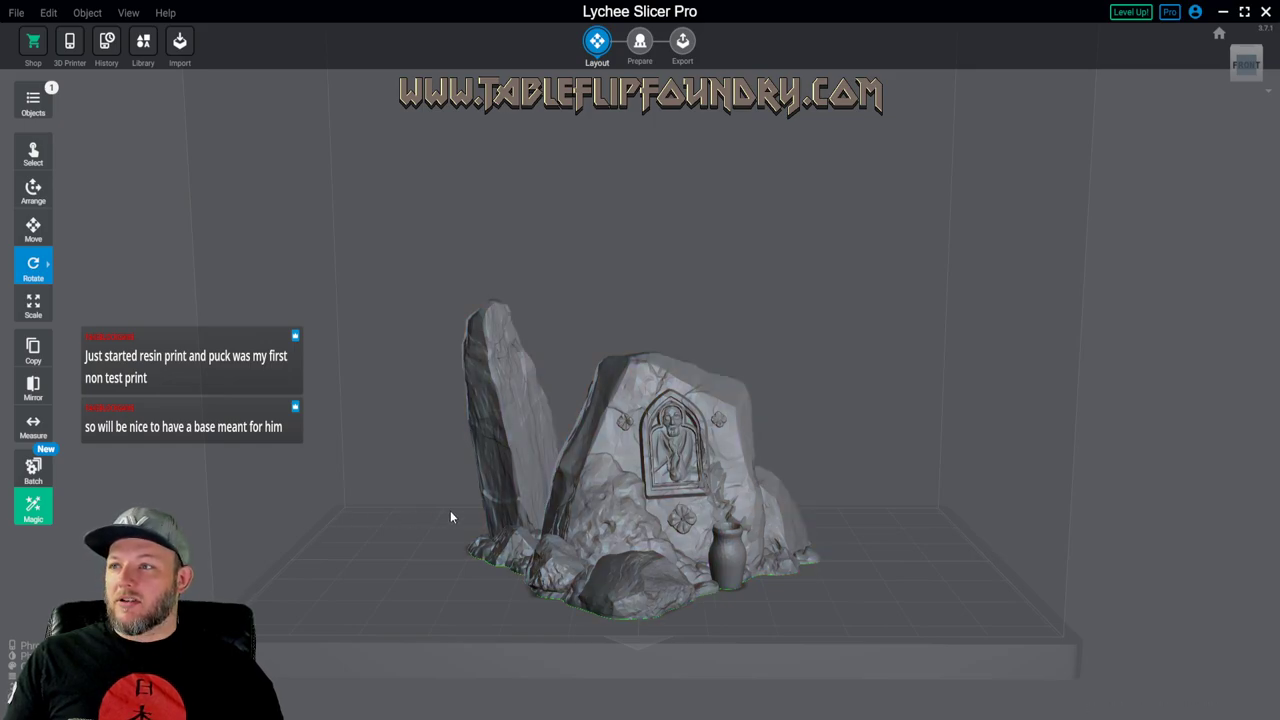
{"action": "left_click_drag", "start_coordinate": [300, 517], "coordinate": [177, 518]}
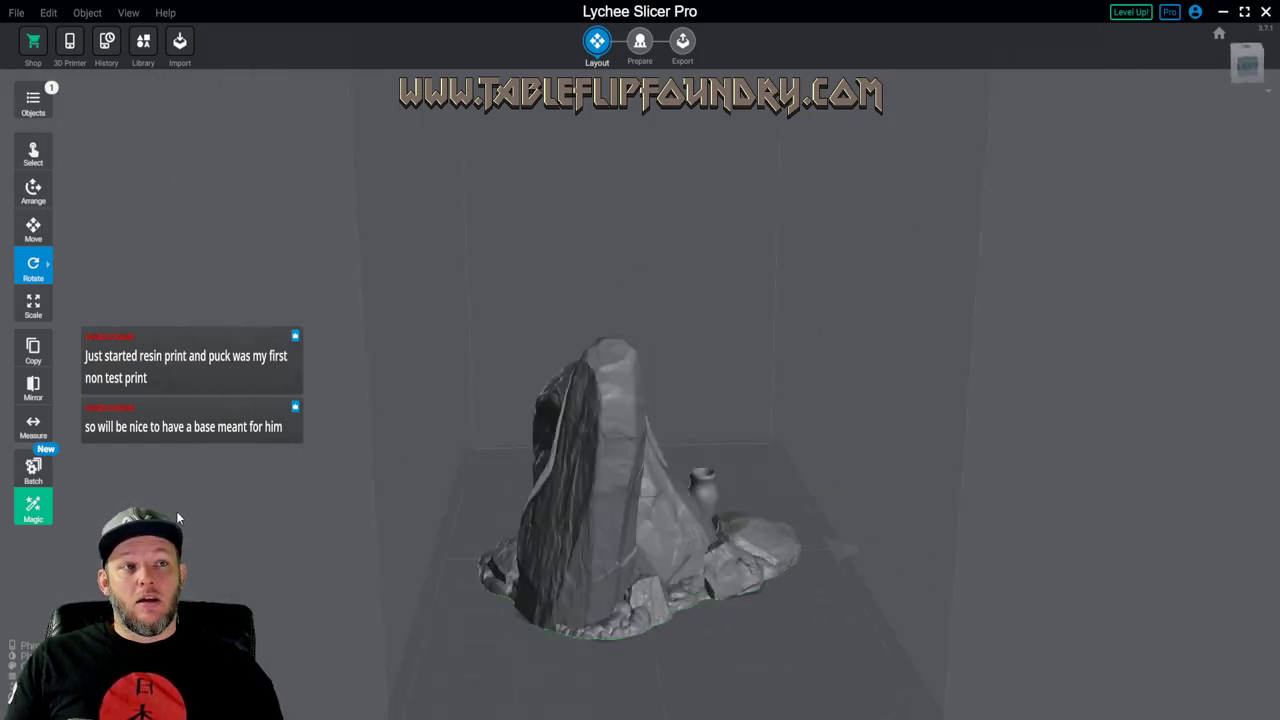
{"action": "left_click", "coordinate": [617, 483]}
{"action": "left_click_drag", "start_coordinate": [617, 483], "coordinate": [622, 535]}
{"action": "left_click", "coordinate": [622, 538]}
{"action": "left_click_drag", "start_coordinate": [641, 485], "coordinate": [639, 446]}
{"action": "left_click_drag", "start_coordinate": [240, 570], "coordinate": [87, 569]}
{"action": "left_click", "coordinate": [33, 497]}
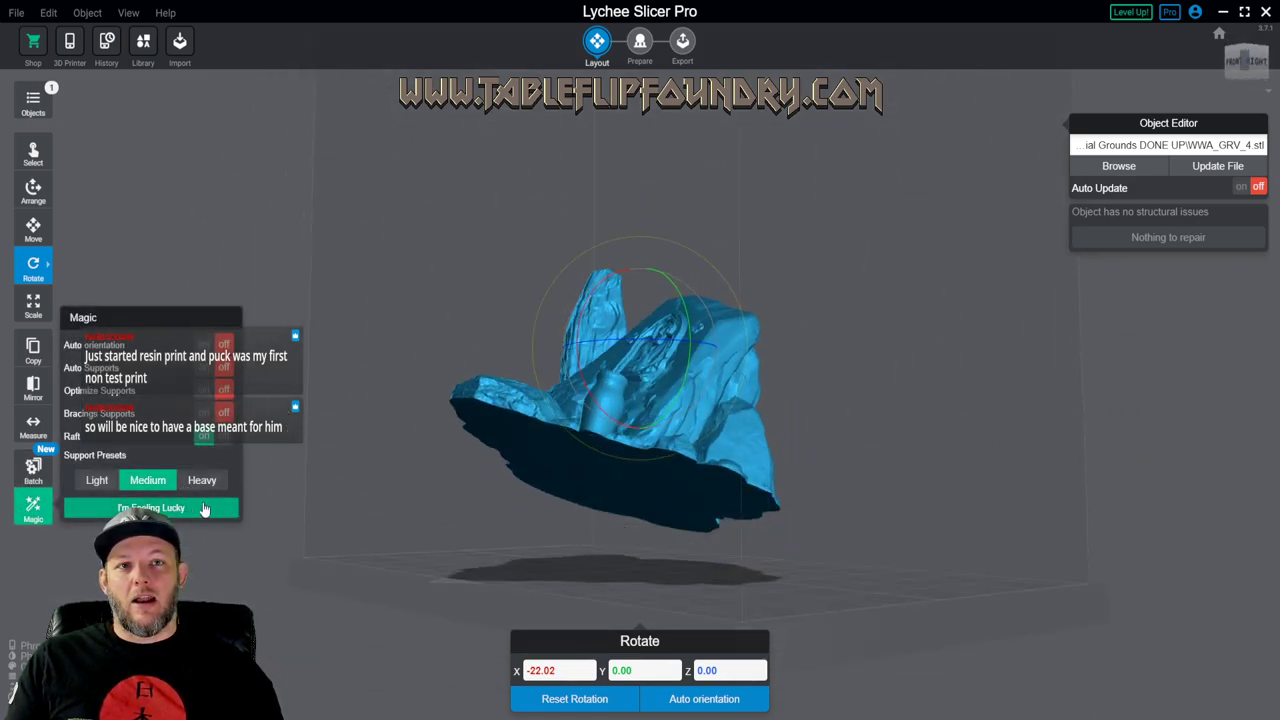
- Examine the tilted gravestone's irregular underside and find the lowest points along its edge
{"action": "left_click_drag", "start_coordinate": [362, 569], "coordinate": [570, 492]}
{"action": "left_click", "coordinate": [537, 555]}
{"action": "scroll", "coordinate": [606, 563], "scroll_direction": "up", "scroll_amount": 4}
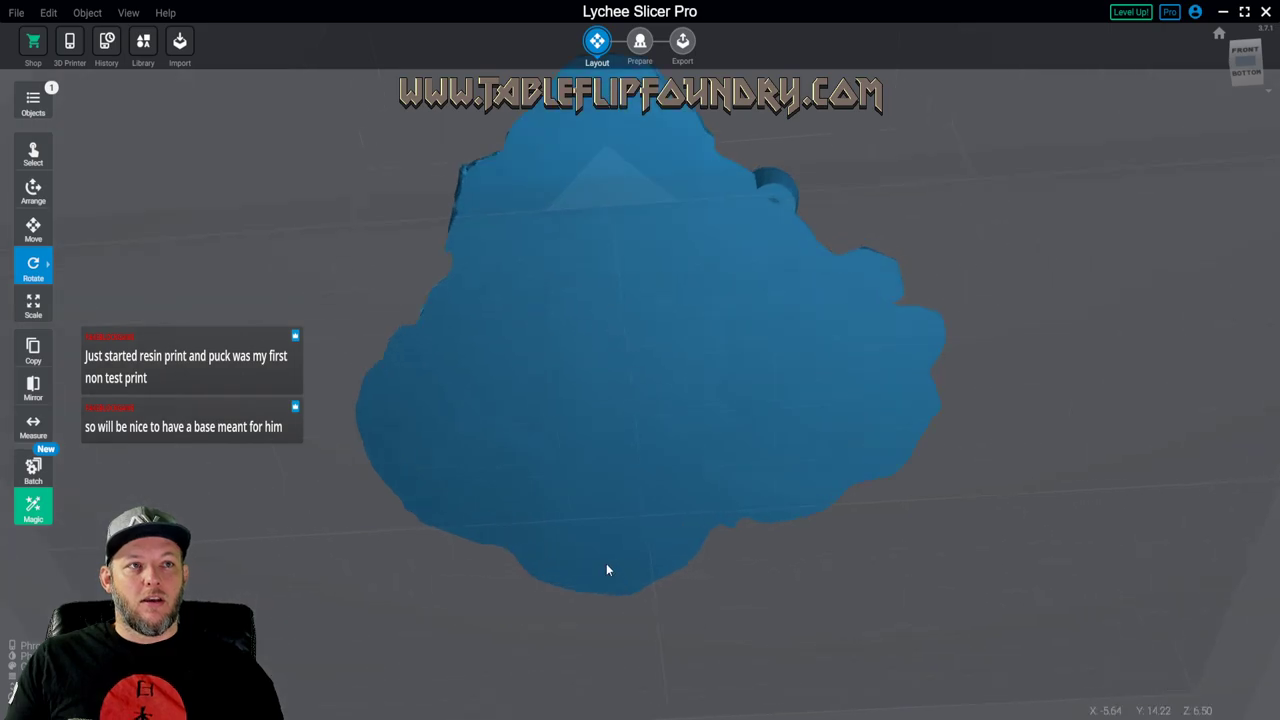
{"action": "mouse_move", "coordinate": [606, 563]}
{"action": "left_mouse_down"}
{"action": "mouse_move", "coordinate": [500, 537]}
{"action": "mouse_move", "coordinate": [331, 596]}
{"action": "mouse_move", "coordinate": [417, 621]}
{"action": "mouse_move", "coordinate": [794, 611]}
{"action": "mouse_move", "coordinate": [666, 588]}
{"action": "mouse_move", "coordinate": [606, 543]}
{"action": "left_mouse_up"}
{"action": "left_click", "coordinate": [666, 588]}
{"action": "left_click", "coordinate": [736, 530]}
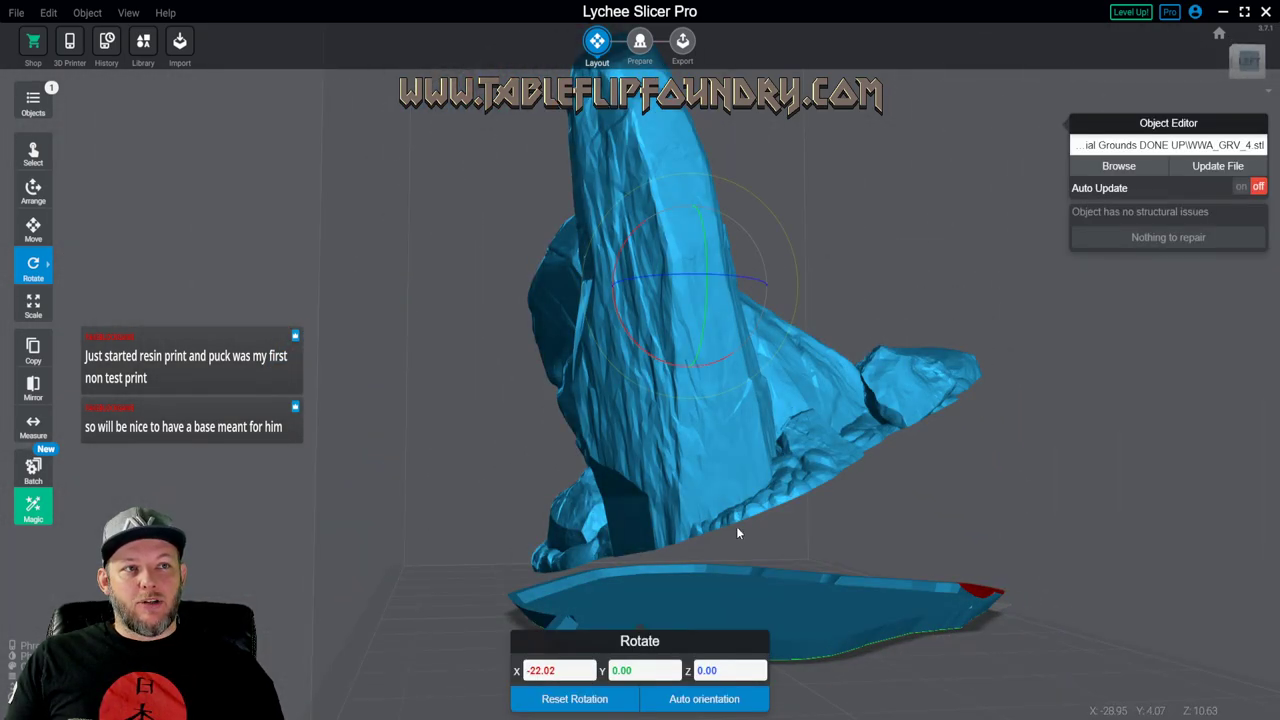
{"action": "left_click_drag", "start_coordinate": [736, 530], "coordinate": [403, 478]}
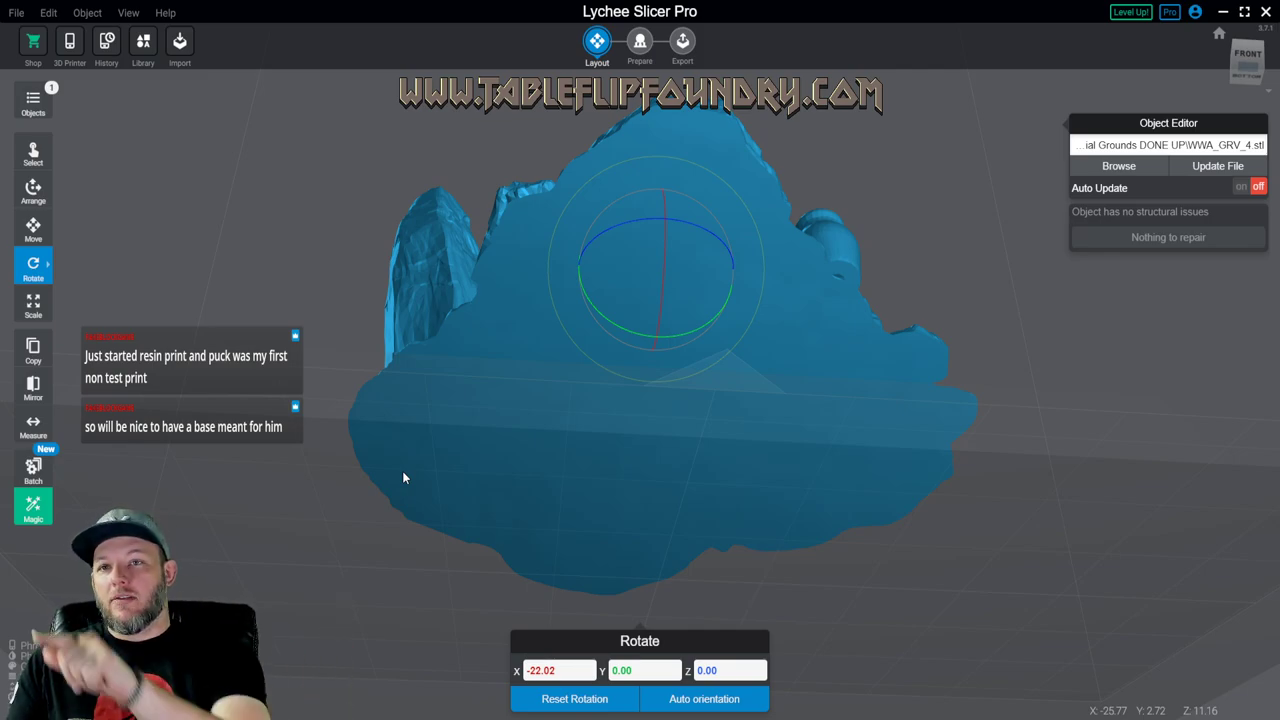
- Switch to support preparation with the Medium preset and place five closely spaced supports along the gravestone's lowest edge
{"action": "left_click", "coordinate": [642, 44]}
{"action": "scroll", "coordinate": [656, 368], "scroll_direction": "up", "scroll_amount": 3}
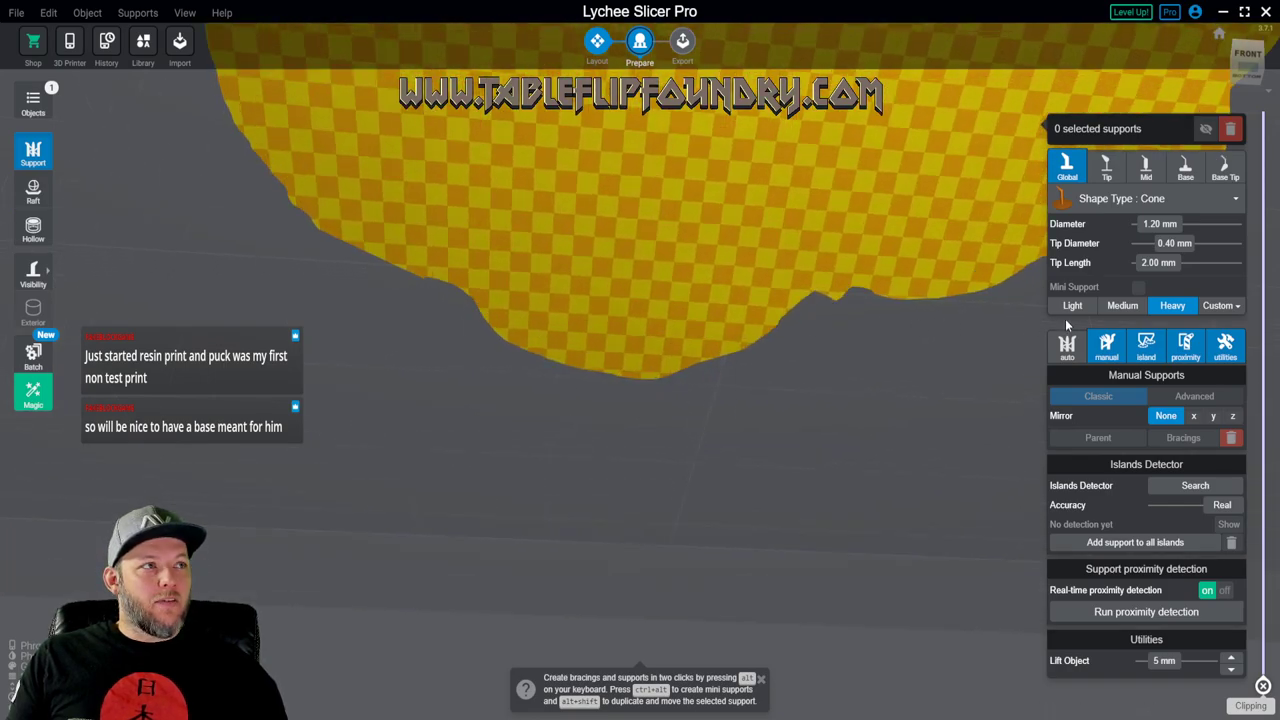
{"action": "scroll", "coordinate": [630, 382], "scroll_direction": "up", "scroll_amount": 4}
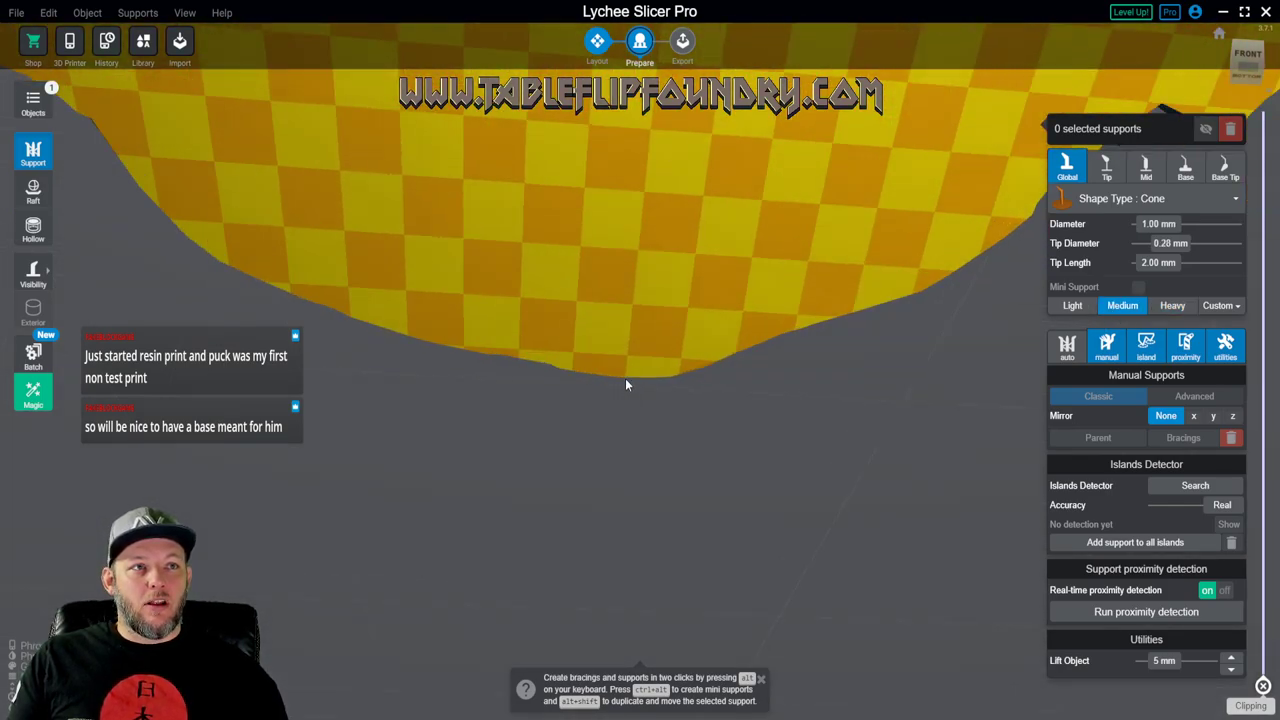
{"action": "left_click", "coordinate": [614, 374]}
{"action": "left_click", "coordinate": [639, 375]}
{"action": "left_click", "coordinate": [675, 374]}
{"action": "left_click", "coordinate": [705, 369]}
{"action": "left_click", "coordinate": [737, 358]}
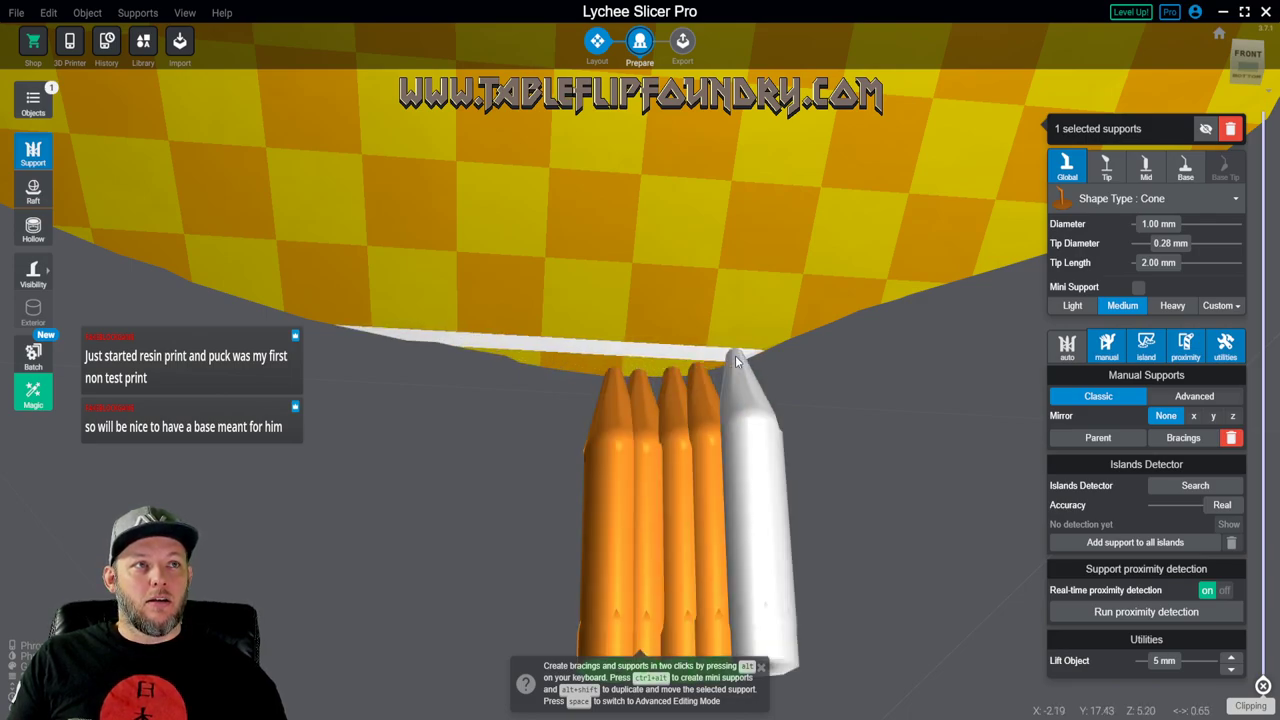
- Extend the row of medium supports in both directions along the edge of the lowest lobe
{"action": "left_click", "coordinate": [588, 368]}
{"action": "left_click", "coordinate": [550, 366]}
{"action": "left_click", "coordinate": [512, 362]}
{"action": "left_click", "coordinate": [492, 352]}
{"action": "left_click", "coordinate": [457, 347]}
{"action": "left_click", "coordinate": [432, 338]}
{"action": "left_click", "coordinate": [403, 338]}
{"action": "left_click", "coordinate": [368, 327]}
{"action": "left_click", "coordinate": [328, 316]}
{"action": "scroll", "coordinate": [330, 318], "scroll_direction": "down", "scroll_amount": 1}
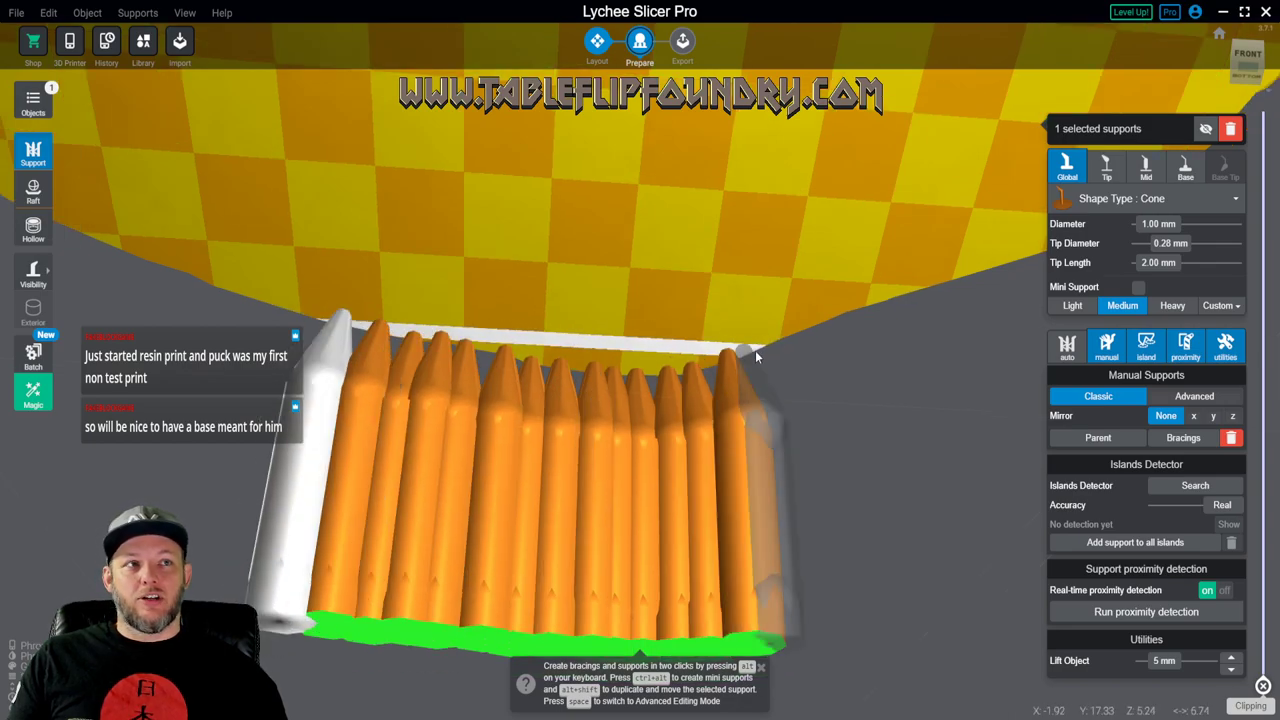
{"action": "left_click", "coordinate": [749, 348]}
- Place medium supports around the small notches and protrusion on the edge beside the lowest lobe
{"action": "scroll", "coordinate": [745, 348], "scroll_direction": "down", "scroll_amount": 4}
{"action": "middle_click_drag", "start_coordinate": [738, 342], "coordinate": [650, 388]}
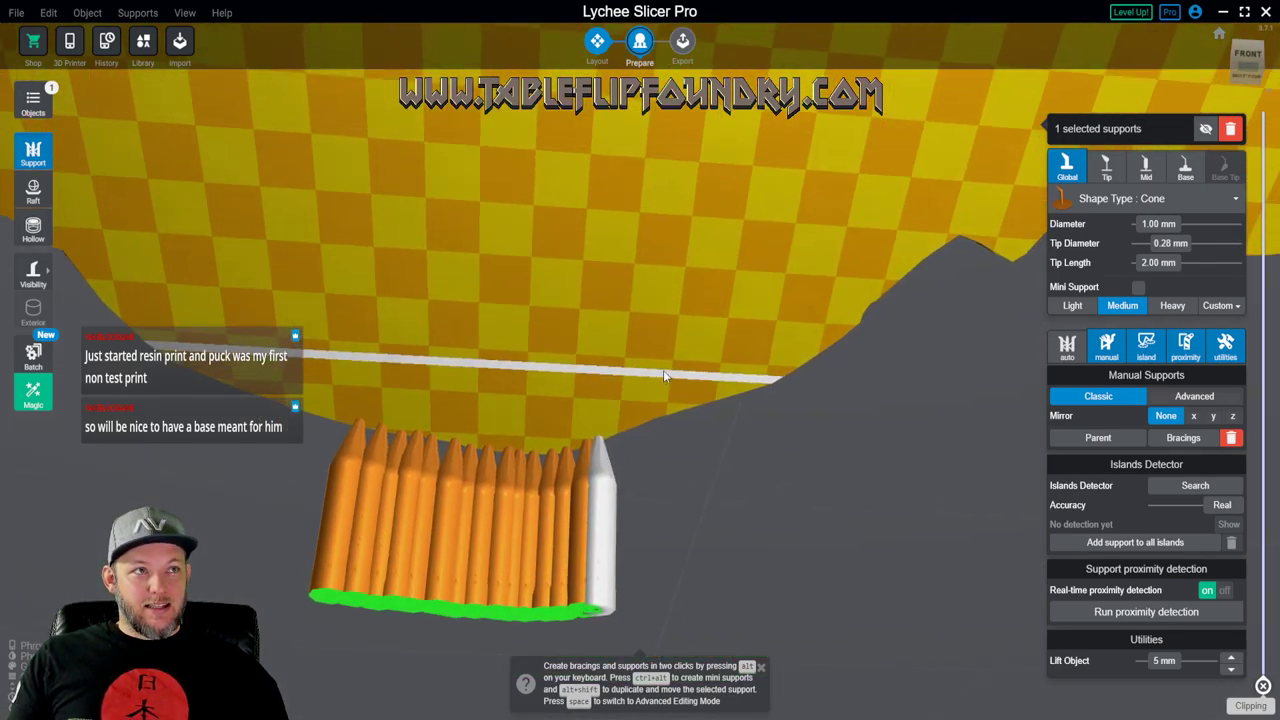
{"action": "scroll", "coordinate": [646, 388], "scroll_direction": "down", "scroll_amount": 3}
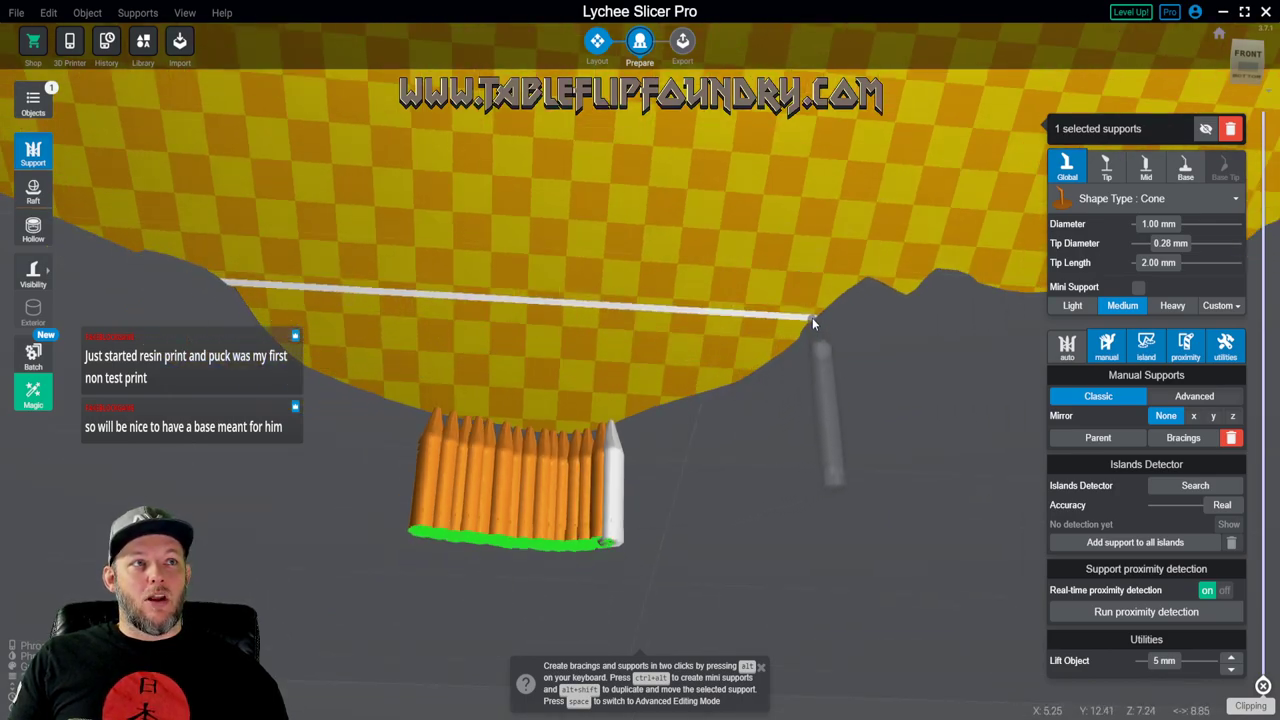
{"action": "left_click", "coordinate": [812, 314]}
{"action": "left_click_drag", "start_coordinate": [824, 307], "coordinate": [860, 271]}
{"action": "scroll", "coordinate": [677, 301], "scroll_direction": "up", "scroll_amount": 5}
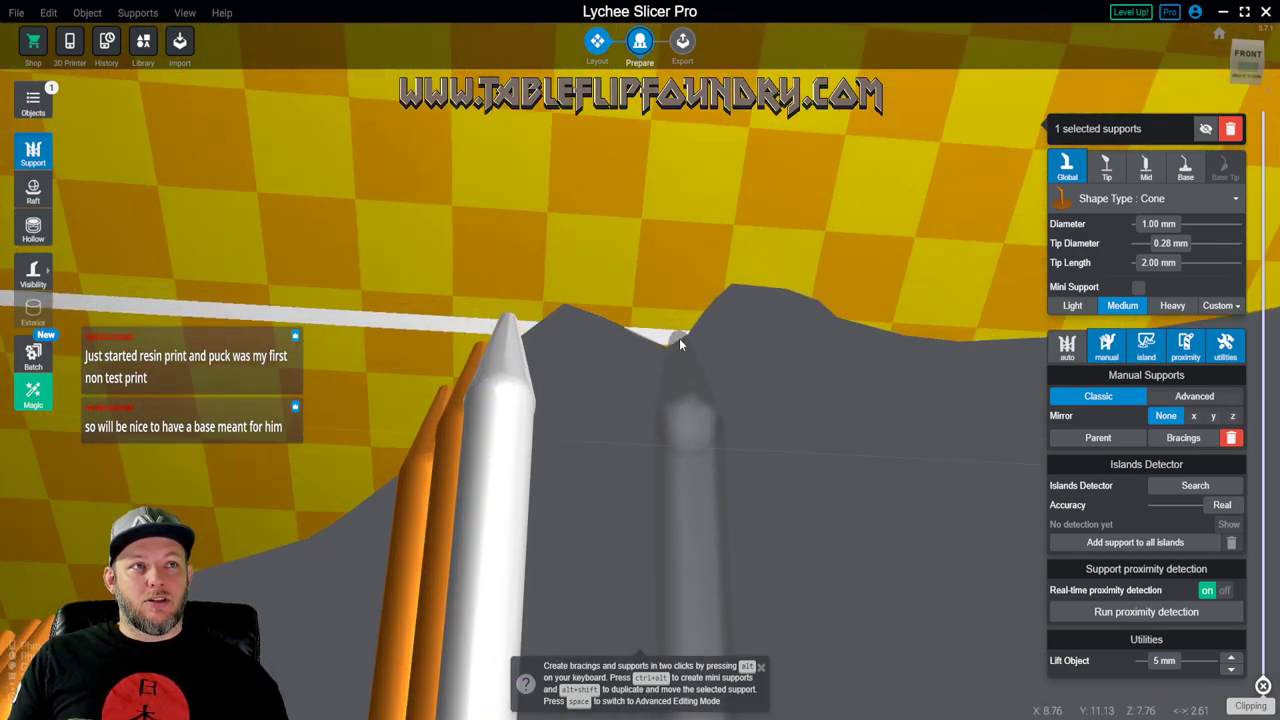
{"action": "left_click", "coordinate": [667, 343]}
{"action": "left_click", "coordinate": [635, 330]}
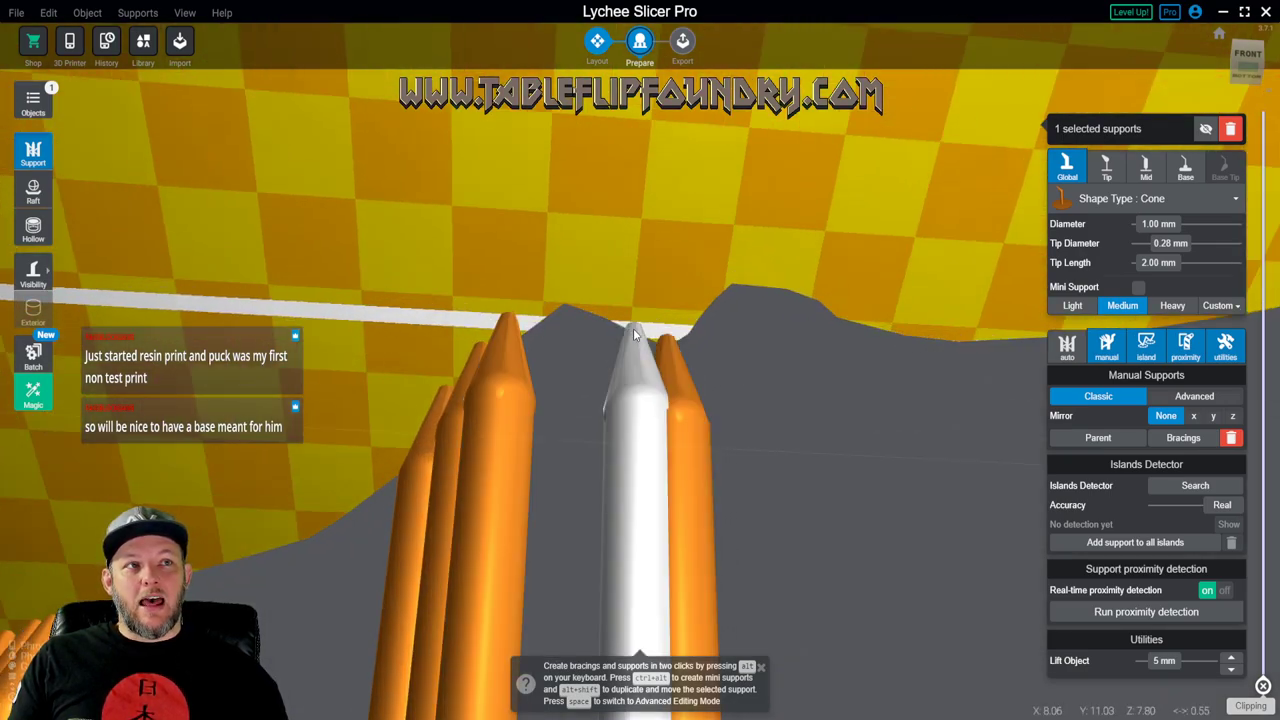
{"action": "left_click", "coordinate": [608, 312]}
{"action": "left_click", "coordinate": [689, 326]}
{"action": "left_click", "coordinate": [701, 308]}
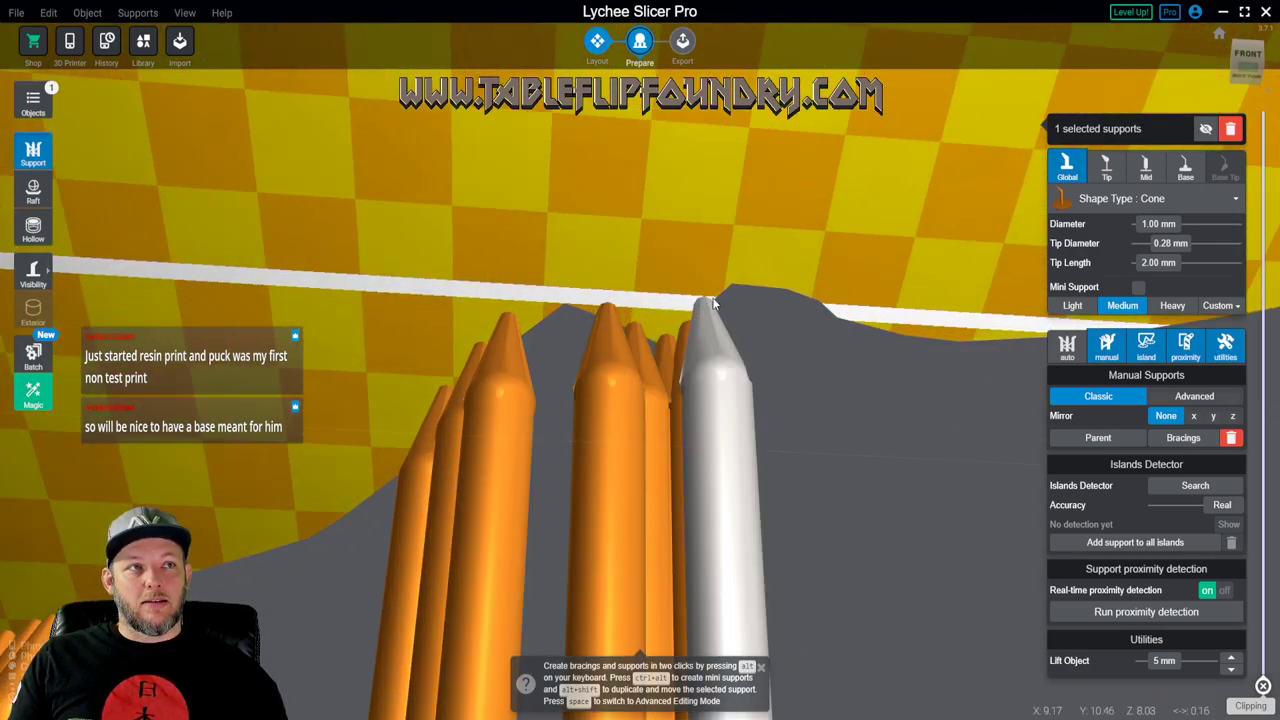
{"action": "left_click", "coordinate": [722, 290]}
- Line the shallow rounded lobe beyond the notches with closely spaced medium supports
{"action": "middle_click_drag", "start_coordinate": [733, 295], "coordinate": [551, 303]}
{"action": "scroll", "coordinate": [551, 305], "scroll_direction": "down", "scroll_amount": 3}
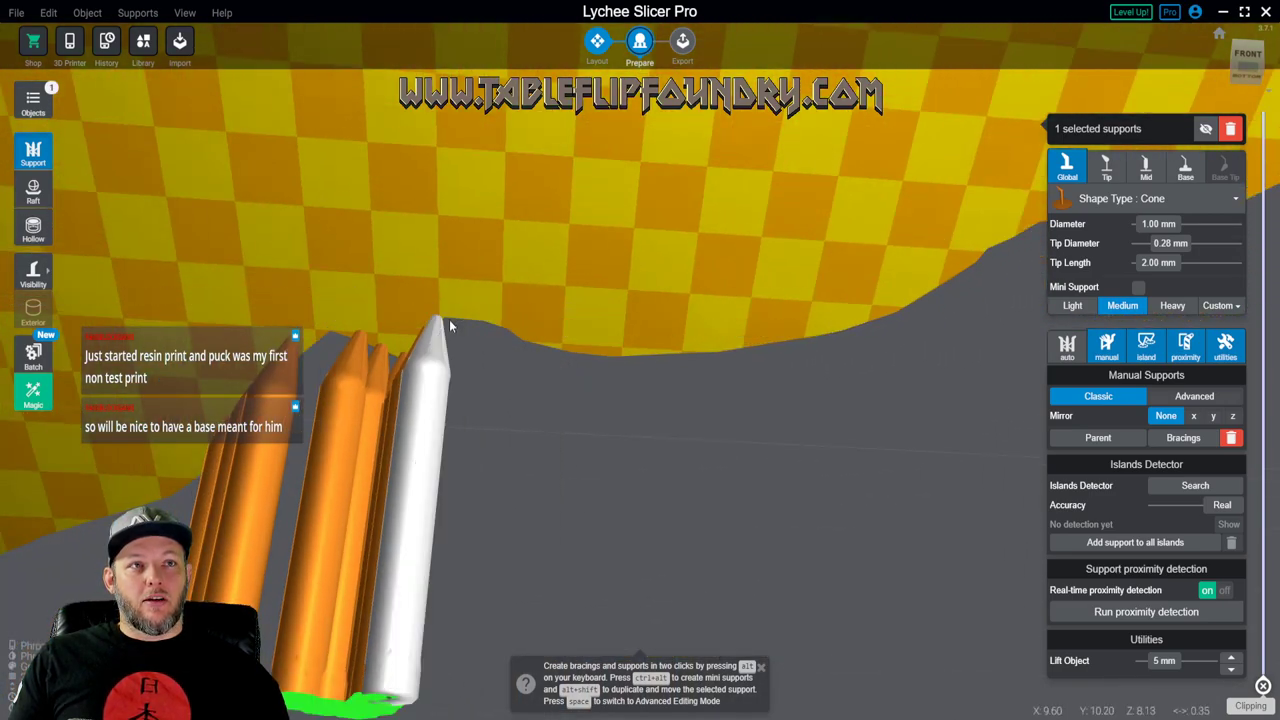
{"action": "left_click", "coordinate": [611, 352]}
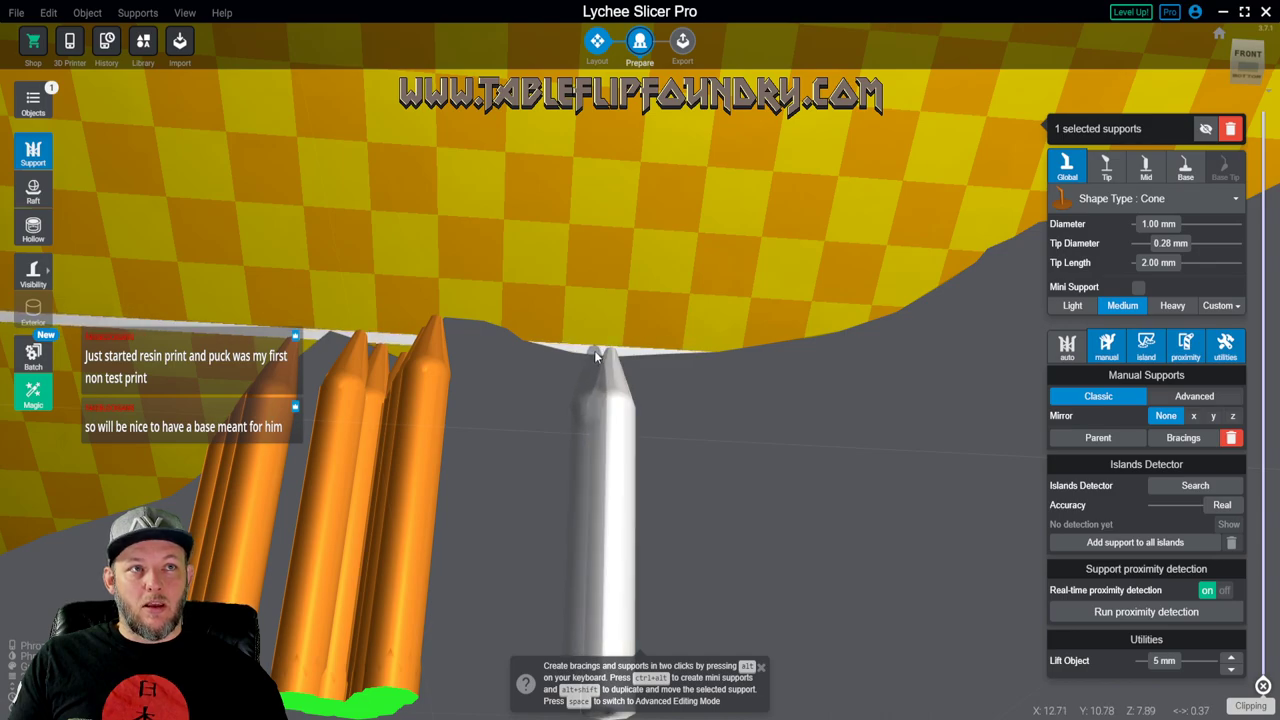
{"action": "left_click", "coordinate": [594, 350]}
{"action": "left_click", "coordinate": [574, 347]}
{"action": "left_click", "coordinate": [556, 343]}
{"action": "left_click", "coordinate": [536, 339]}
{"action": "left_click", "coordinate": [516, 332]}
{"action": "left_click", "coordinate": [494, 321]}
{"action": "left_click", "coordinate": [649, 352]}
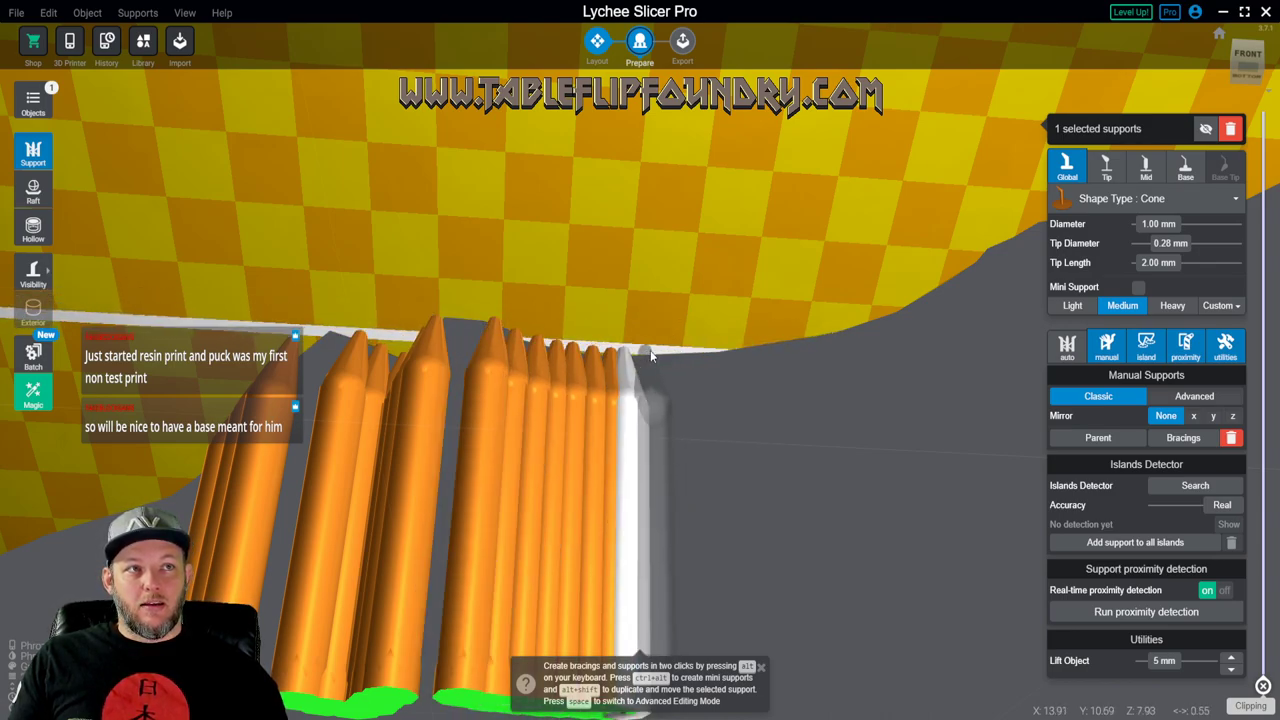
{"action": "left_click", "coordinate": [676, 352]}
{"action": "left_click", "coordinate": [684, 348]}
- Run a dense row of medium supports along the large outer lobe and up its rising edge
{"action": "middle_click_drag", "start_coordinate": [870, 281], "coordinate": [614, 328]}
{"action": "left_click", "coordinate": [619, 326]}
{"action": "left_click", "coordinate": [650, 312]}
{"action": "left_click", "coordinate": [690, 306]}
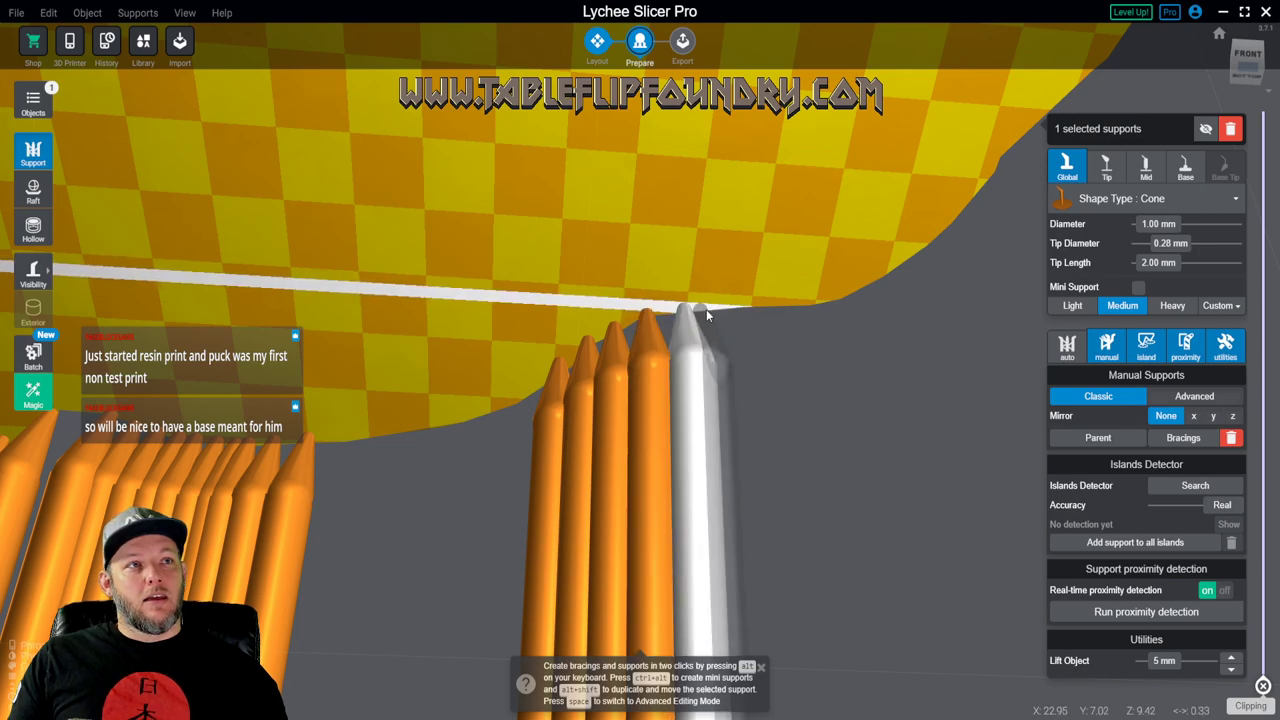
{"action": "left_click", "coordinate": [728, 307]}
{"action": "left_click", "coordinate": [760, 305]}
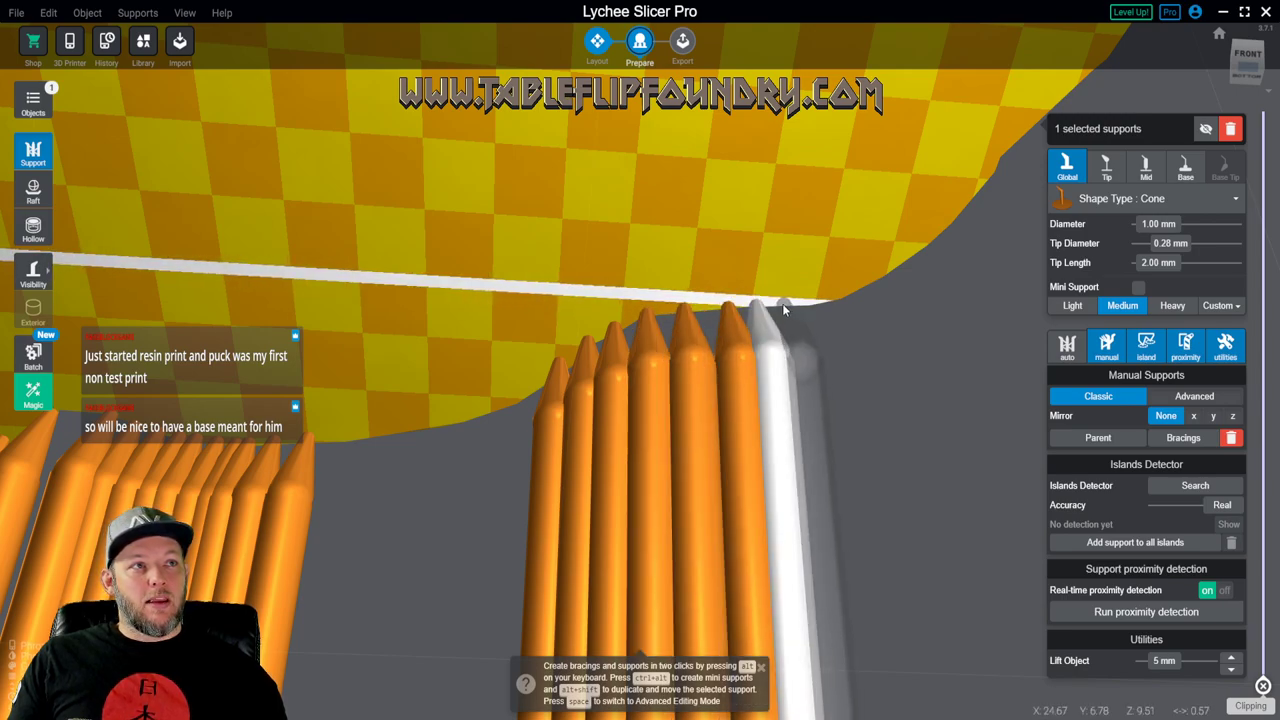
{"action": "left_click", "coordinate": [784, 304]}
{"action": "left_click", "coordinate": [815, 302]}
{"action": "left_click", "coordinate": [840, 298]}
{"action": "left_click", "coordinate": [862, 292]}
{"action": "left_click", "coordinate": [885, 285]}
{"action": "left_click", "coordinate": [907, 253]}
{"action": "left_click", "coordinate": [943, 220]}
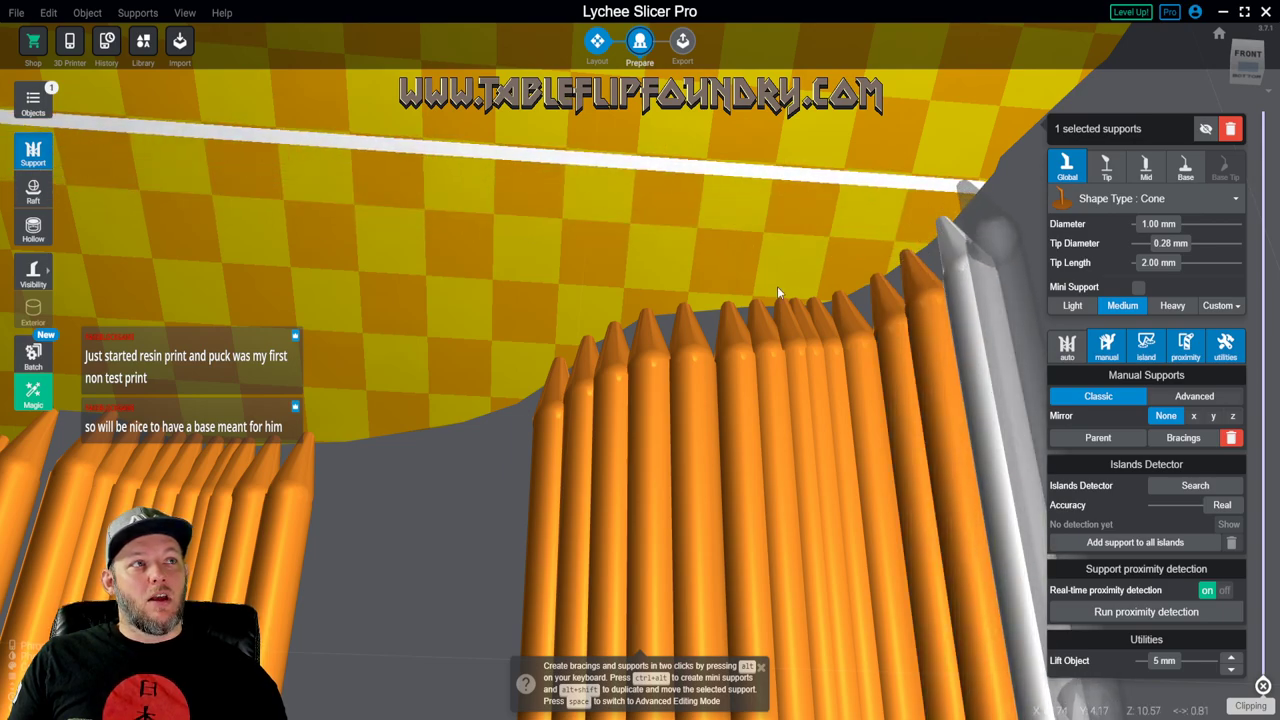
- Add a short row of medium supports to the low lobe on the opposite side of the lowest point
{"action": "left_click_drag", "start_coordinate": [865, 200], "coordinate": [587, 348]}
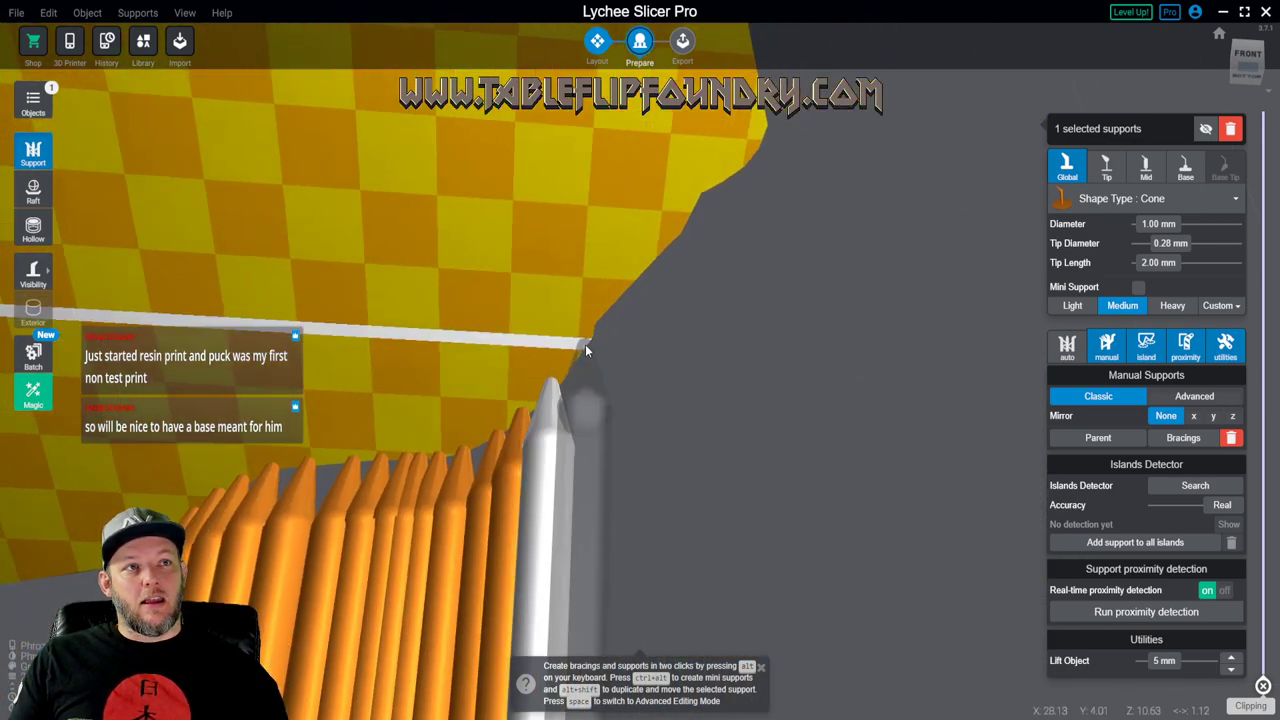
{"action": "left_click_drag", "start_coordinate": [620, 306], "coordinate": [560, 341]}
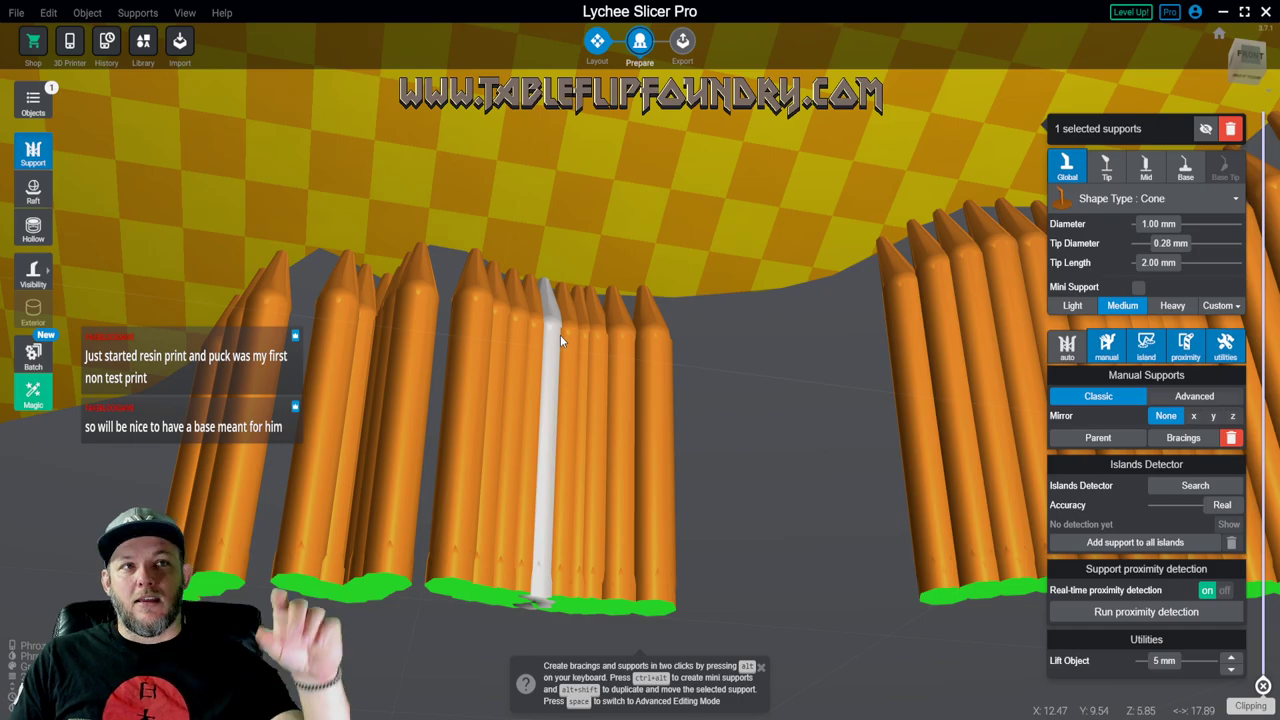
{"action": "left_click_drag", "start_coordinate": [560, 340], "coordinate": [597, 237]}
{"action": "left_click", "coordinate": [598, 235]}
{"action": "left_click", "coordinate": [632, 243]}
{"action": "left_click", "coordinate": [560, 222]}
{"action": "left_click", "coordinate": [529, 199]}
{"action": "left_click", "coordinate": [503, 188]}
- Place a support just behind the medium row on the lowest lobe and switch it to the Heavy preset
{"action": "right_click_drag", "start_coordinate": [503, 190], "coordinate": [622, 568]}
{"action": "left_click_drag", "start_coordinate": [621, 562], "coordinate": [664, 364]}
{"action": "left_click_drag", "start_coordinate": [836, 378], "coordinate": [700, 466]}
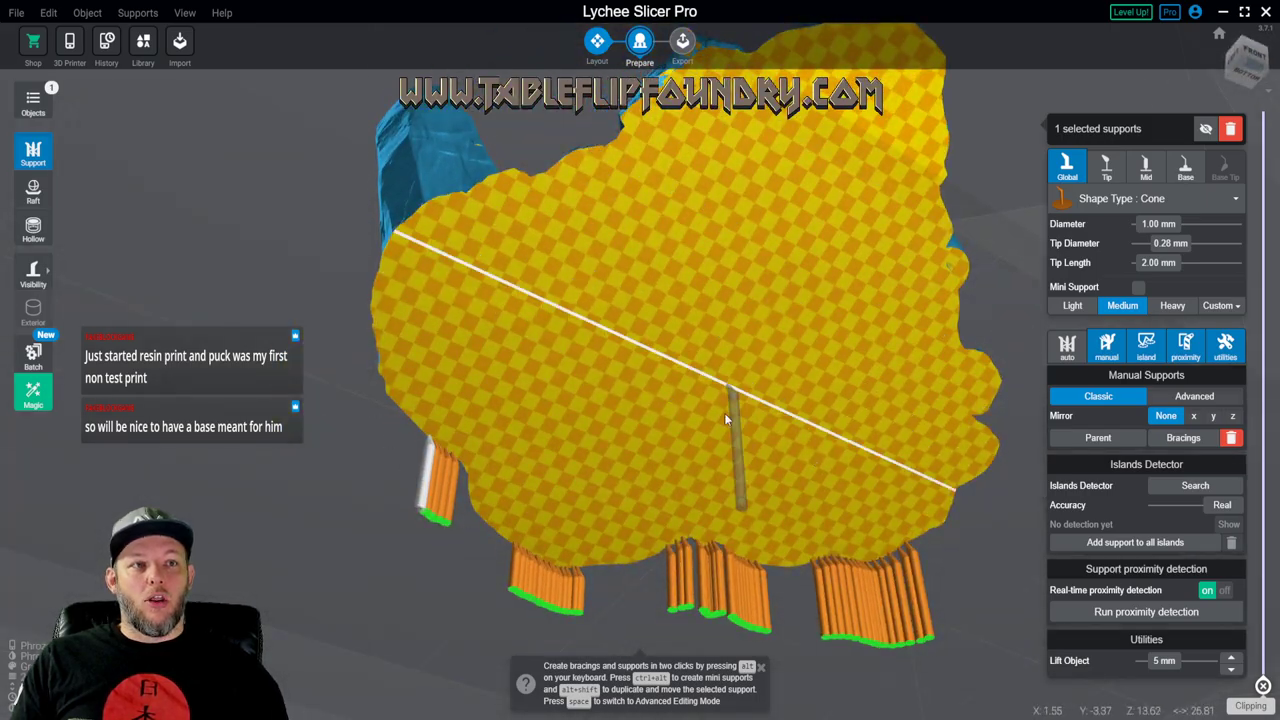
{"action": "left_click_drag", "start_coordinate": [725, 425], "coordinate": [712, 472]}
{"action": "scroll", "coordinate": [712, 472], "scroll_direction": "up", "scroll_amount": 5}
{"action": "left_click_drag", "start_coordinate": [537, 523], "coordinate": [617, 310]}
{"action": "scroll", "coordinate": [616, 312], "scroll_direction": "up", "scroll_amount": 5}
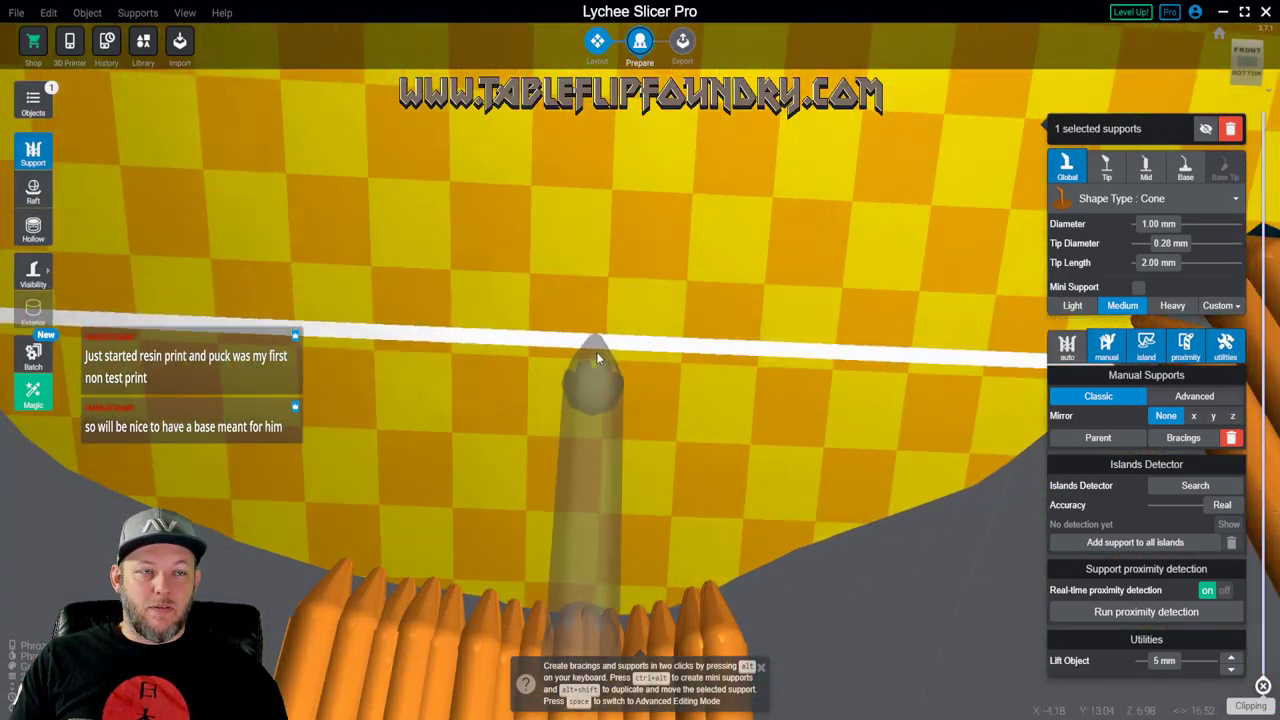
{"action": "middle_click_drag", "start_coordinate": [593, 432], "coordinate": [594, 252]}
{"action": "scroll", "coordinate": [594, 252], "scroll_direction": "up", "scroll_amount": 3}
{"action": "left_click", "coordinate": [537, 500]}
{"action": "key", "text": "3"}
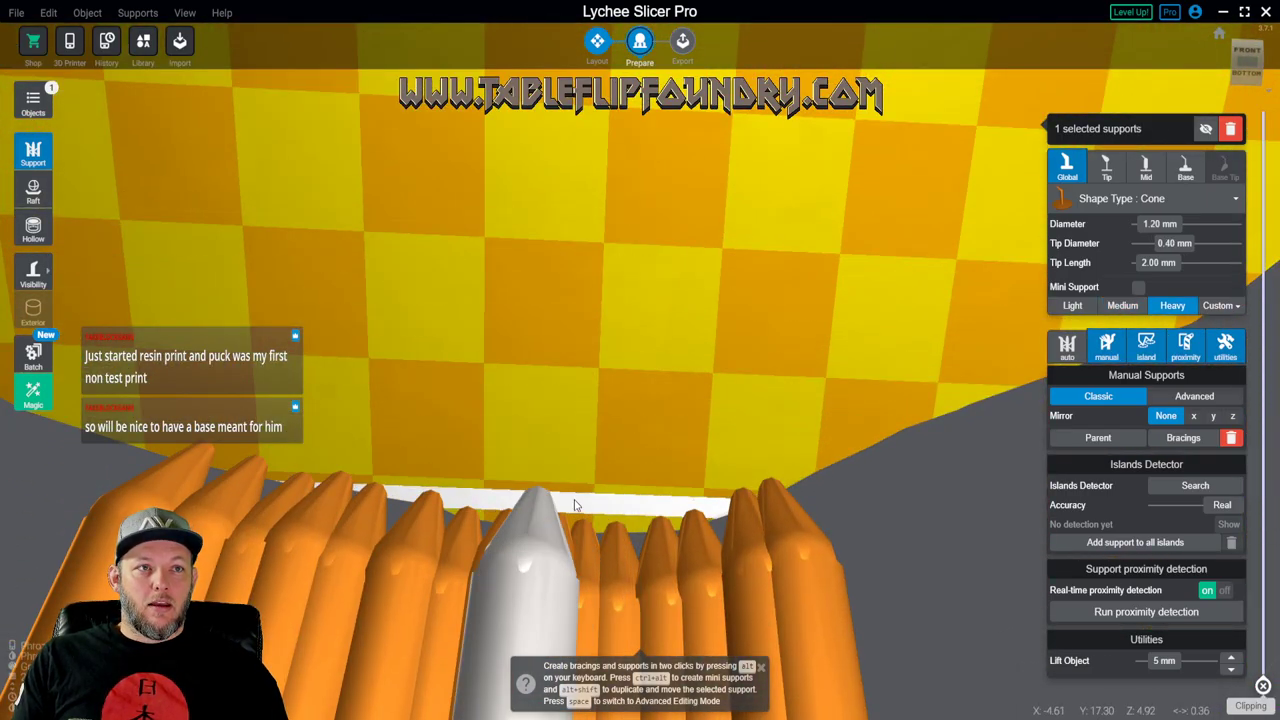
- Place a heavy support at each outer side edge of the gravestone's underside
{"action": "left_click_drag", "start_coordinate": [575, 505], "coordinate": [556, 427]}
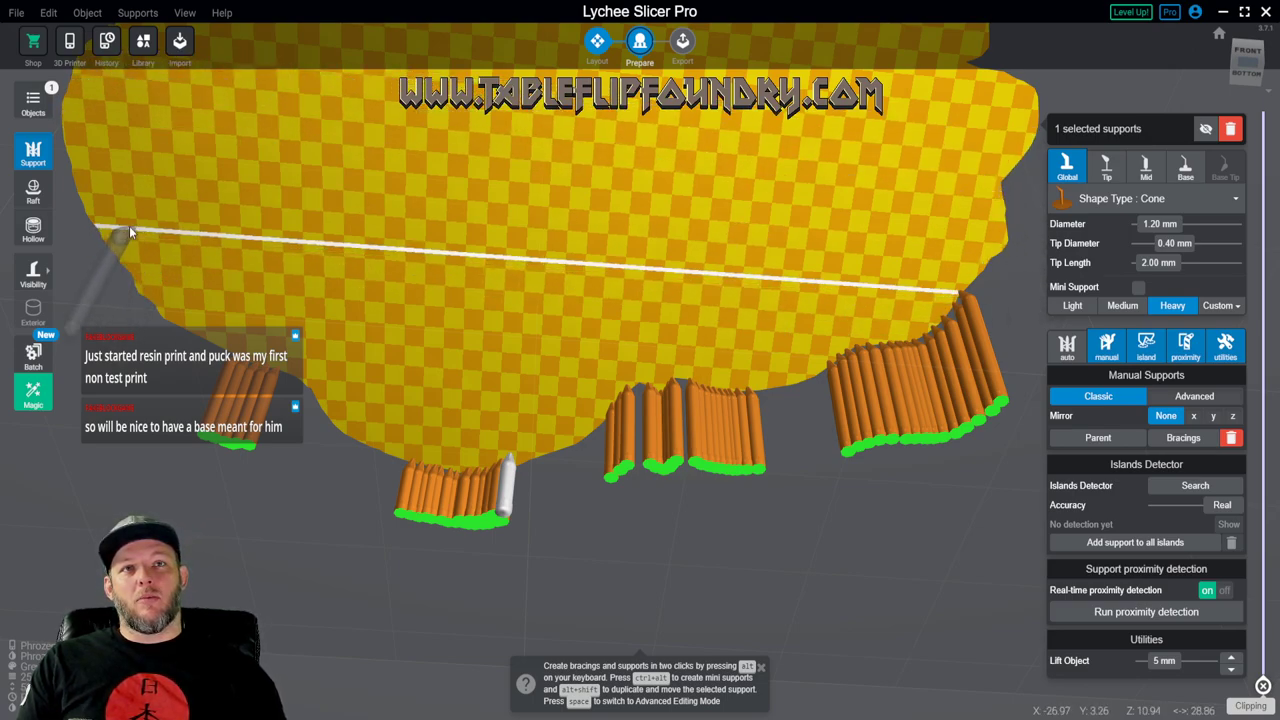
{"action": "left_click", "coordinate": [127, 236]}
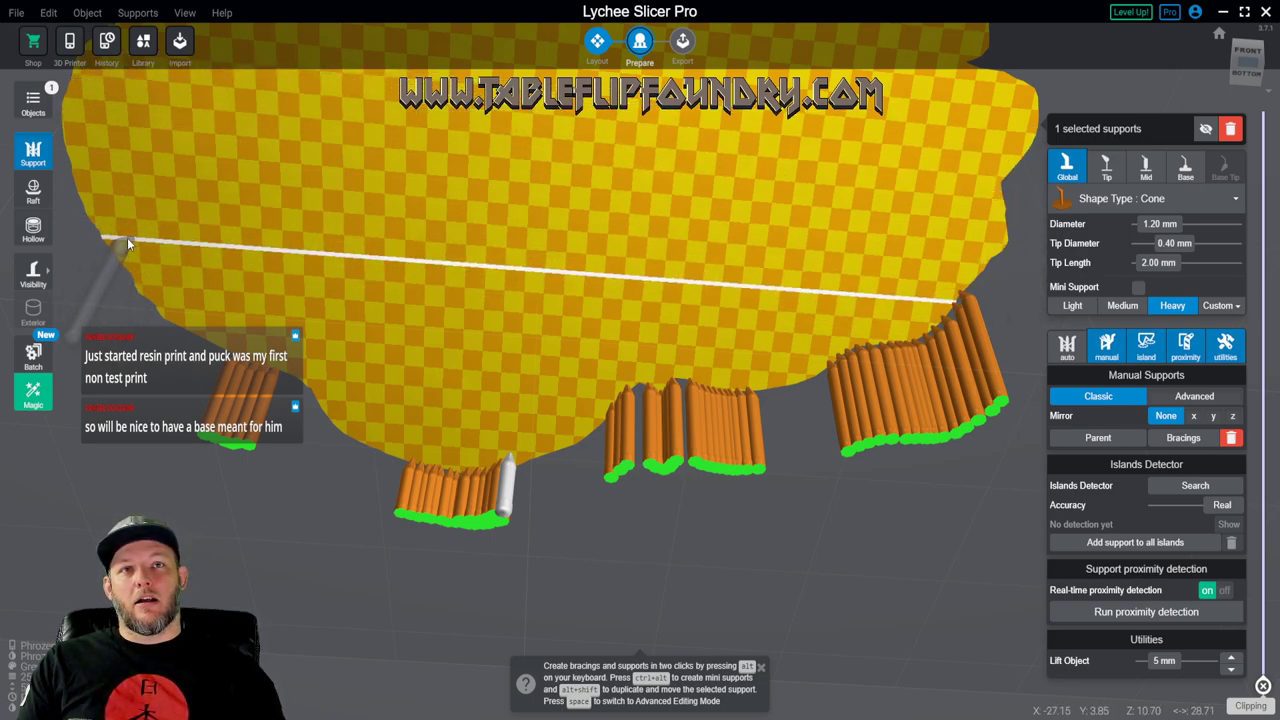
{"action": "left_click", "coordinate": [1005, 243]}
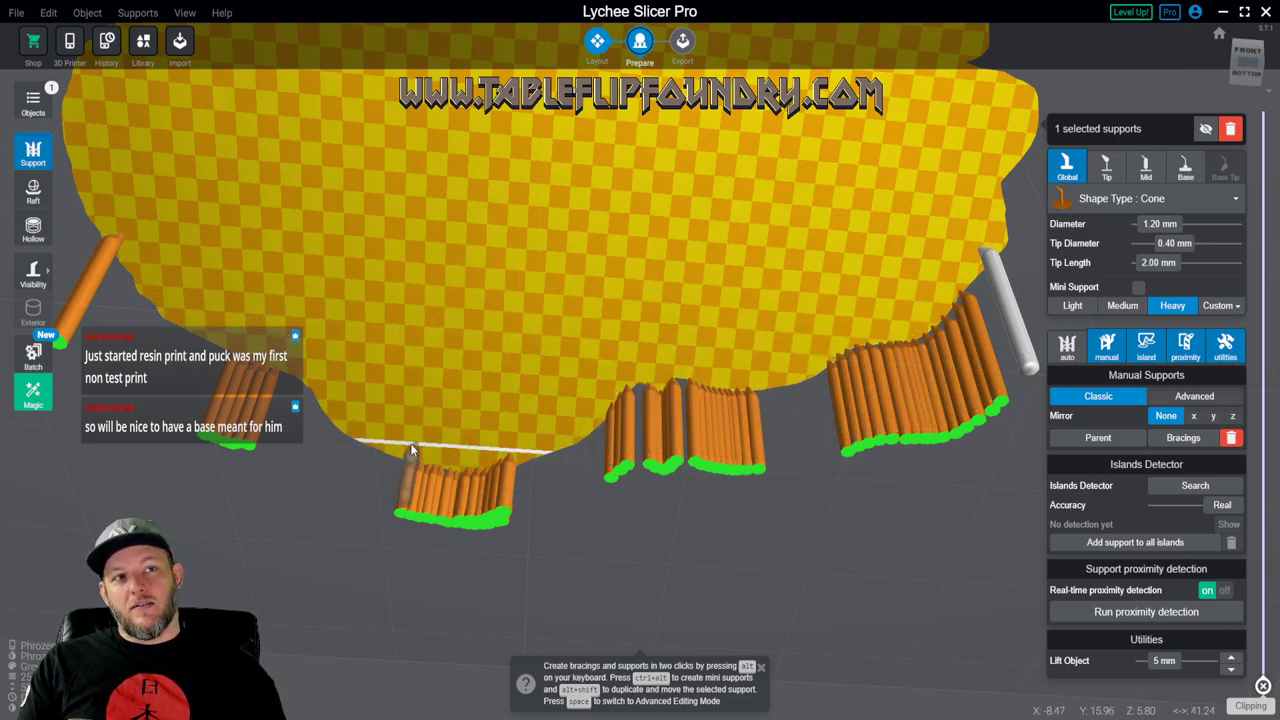
- Place a row of heavy supports just behind the medium edge rows, across the lower part of the gravestone's underside
{"action": "left_click", "coordinate": [154, 255]}
{"action": "left_click", "coordinate": [232, 315]}
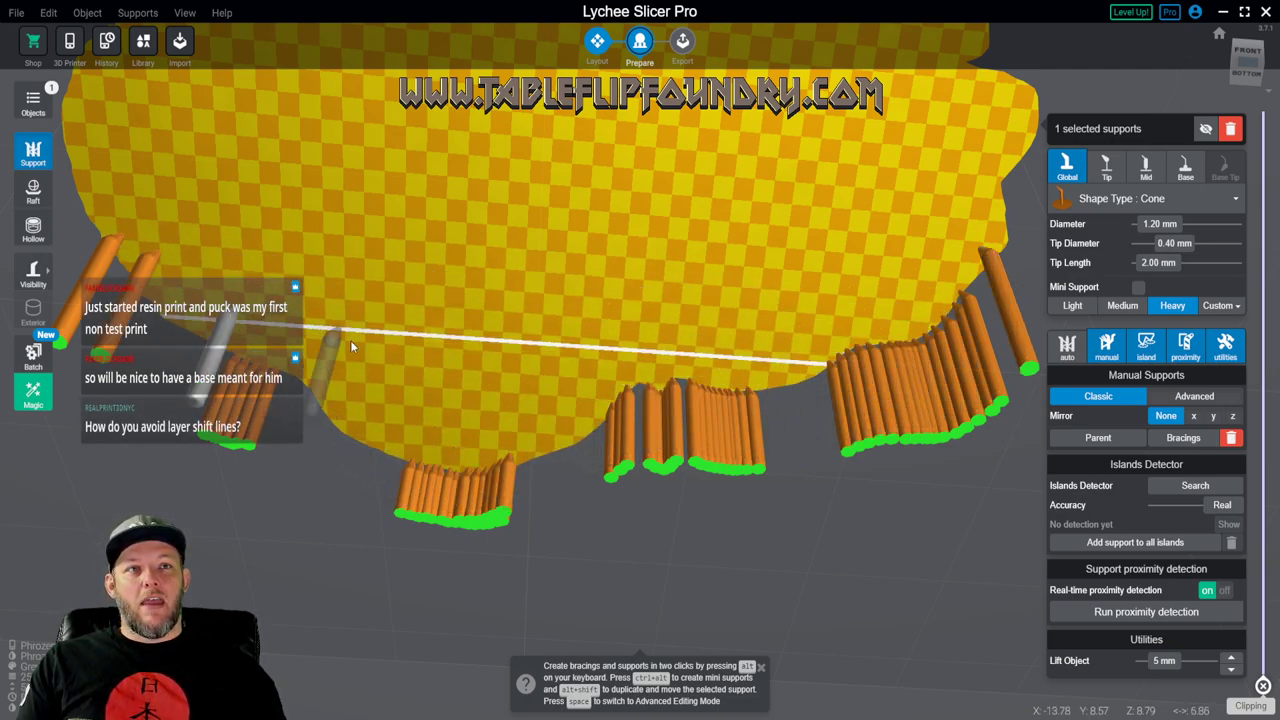
{"action": "left_click", "coordinate": [382, 362]}
{"action": "left_click", "coordinate": [492, 372]}
{"action": "left_click", "coordinate": [578, 357]}
{"action": "left_click", "coordinate": [662, 322]}
{"action": "left_click", "coordinate": [768, 326]}
- Add heavy supports from the large outer lobe back across the underside, staggered with the first inner row
{"action": "left_click", "coordinate": [958, 266]}
{"action": "left_click", "coordinate": [893, 313]}
{"action": "left_click", "coordinate": [805, 288]}
{"action": "left_click", "coordinate": [720, 298]}
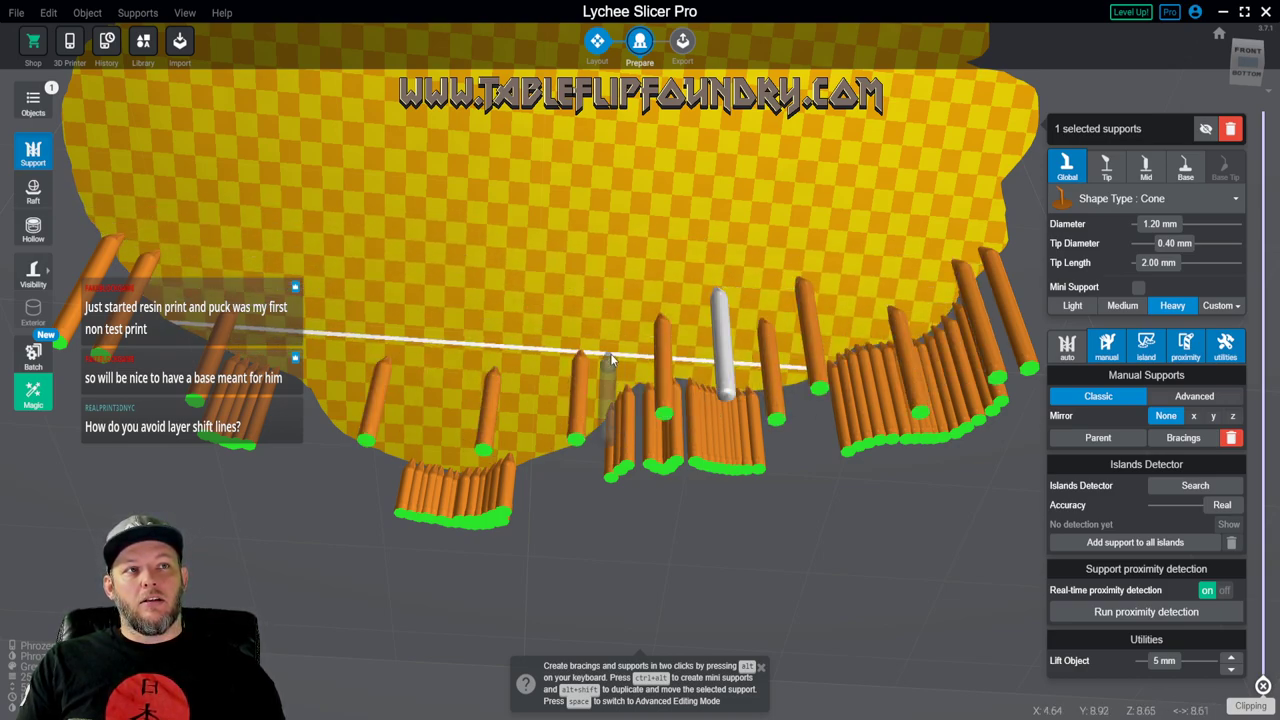
{"action": "left_click", "coordinate": [614, 352]}
{"action": "left_click", "coordinate": [577, 306]}
{"action": "left_click", "coordinate": [492, 362]}
{"action": "left_click", "coordinate": [453, 335]}
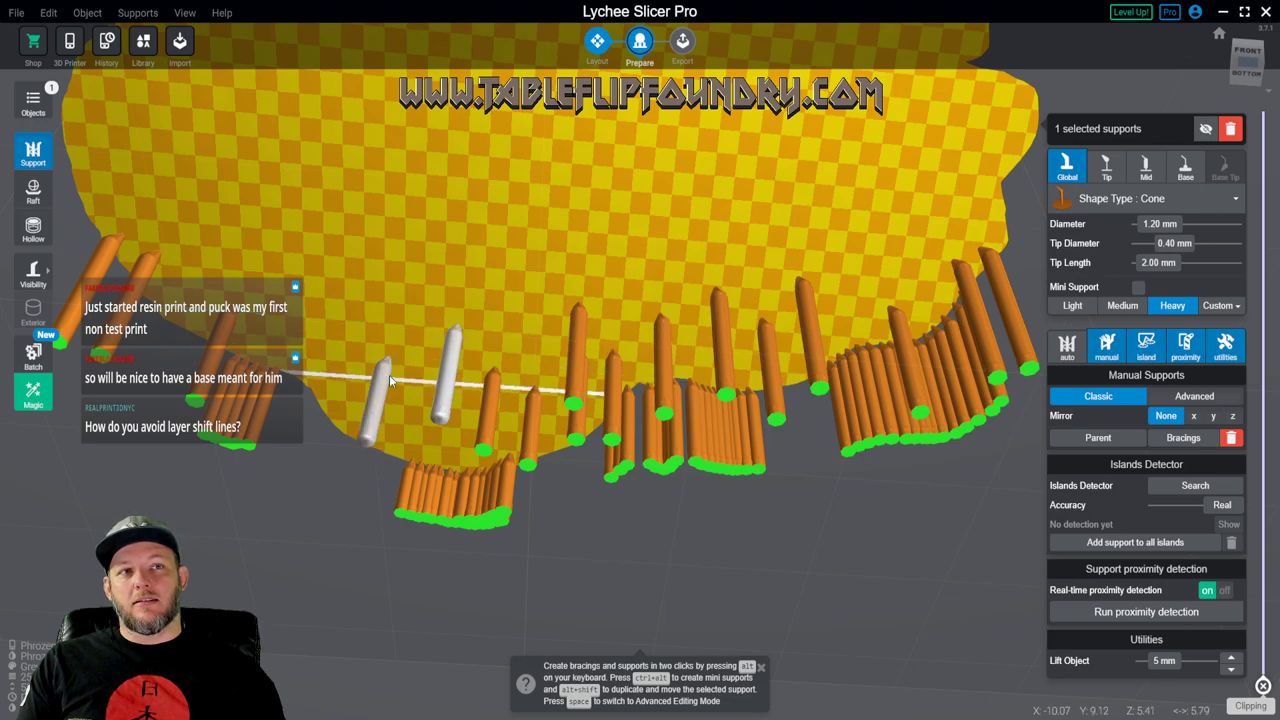
- Spread widely spaced heavy supports over the middle and upper underside of the gravestone, including the gap at its centre
{"action": "scroll", "coordinate": [423, 238], "scroll_direction": "down", "scroll_amount": 2}
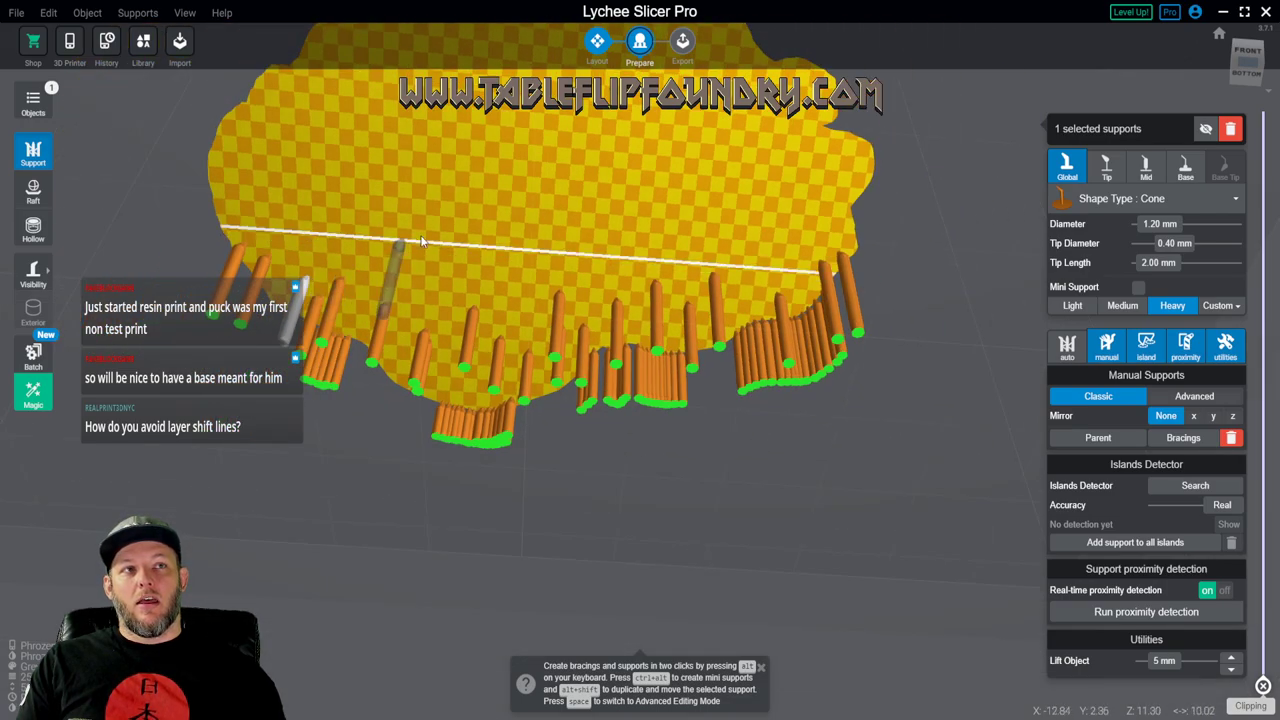
{"action": "scroll", "coordinate": [423, 238], "scroll_direction": "down", "scroll_amount": 3}
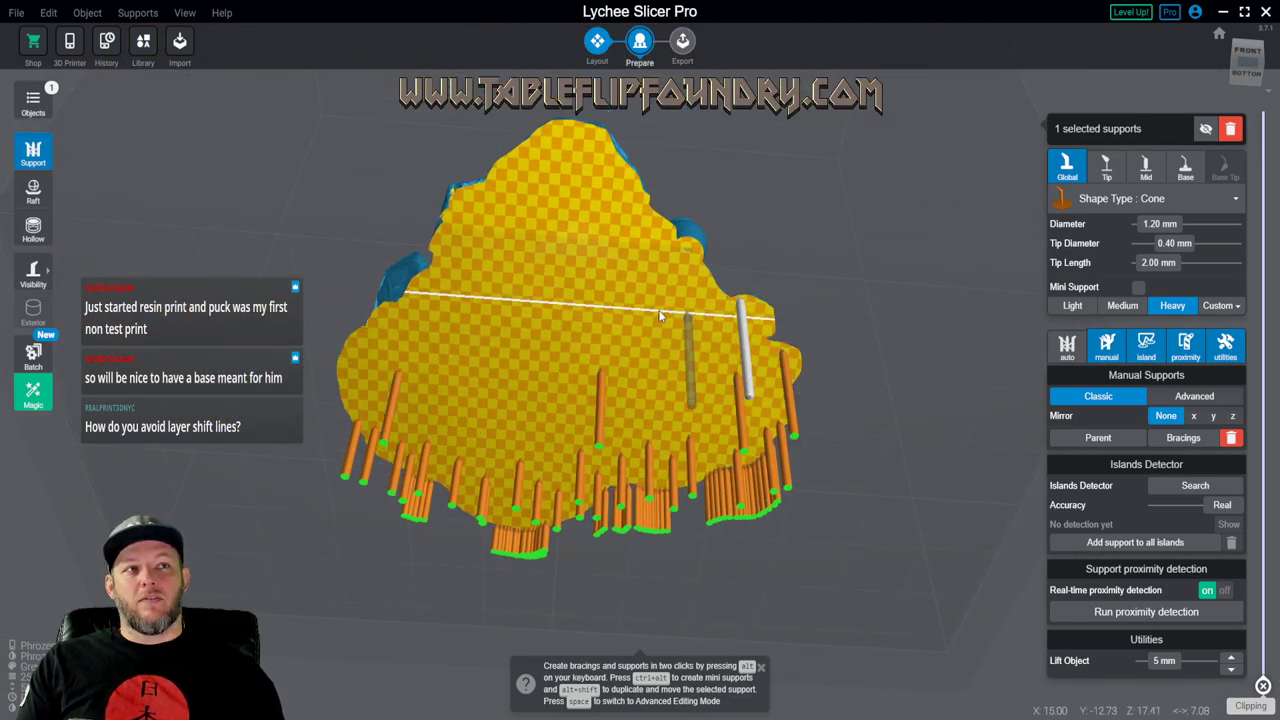
{"action": "left_click", "coordinate": [658, 263]}
{"action": "left_click", "coordinate": [707, 309]}
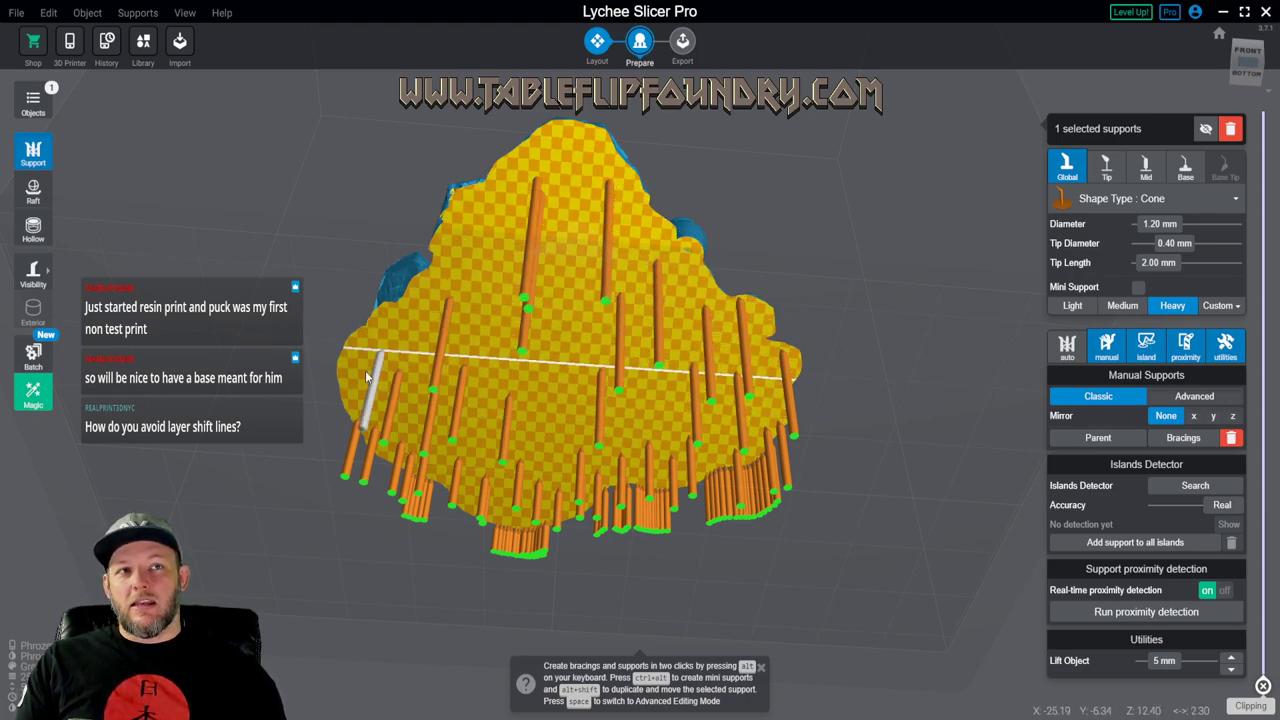
{"action": "scroll", "coordinate": [557, 308], "scroll_direction": "up", "scroll_amount": 5}
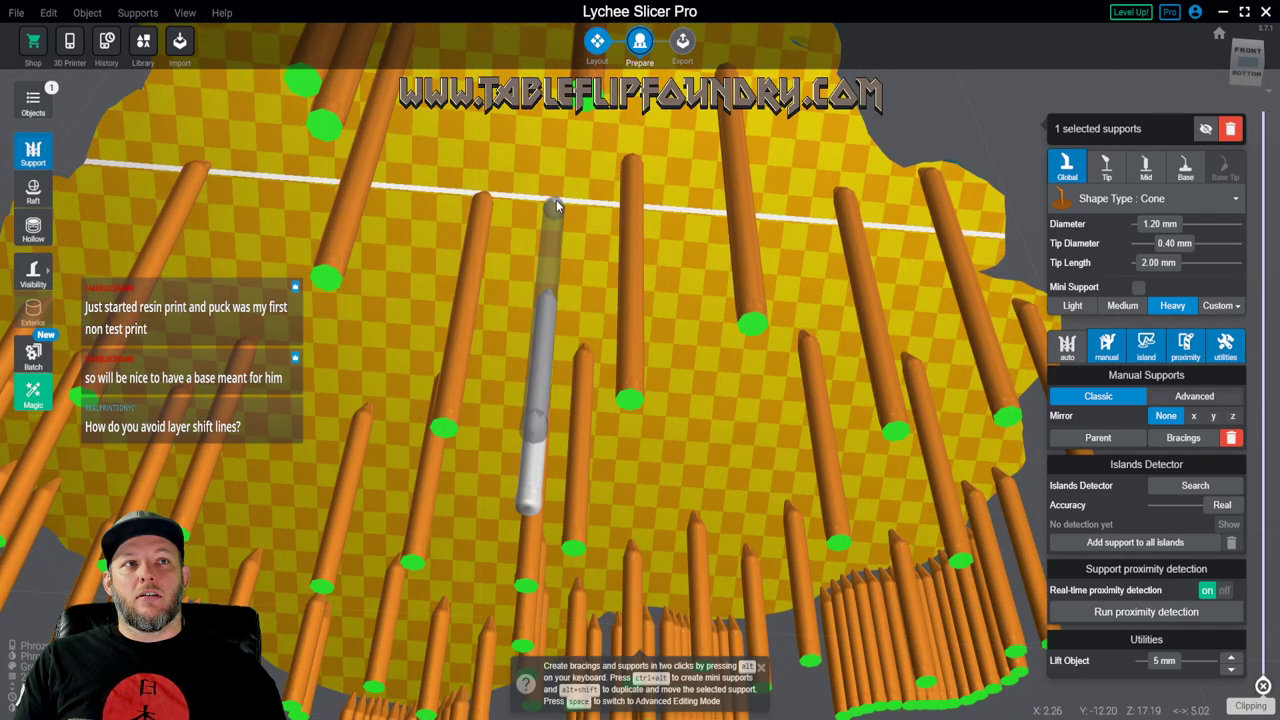
- Examine the support coverage and spacing on the gravestone from directly below, from the side and close up
{"action": "scroll", "coordinate": [619, 283], "scroll_direction": "down", "scroll_amount": 5}
{"action": "right_click_drag", "start_coordinate": [619, 283], "coordinate": [600, 312]}
{"action": "middle_click_drag", "start_coordinate": [600, 296], "coordinate": [685, 418]}
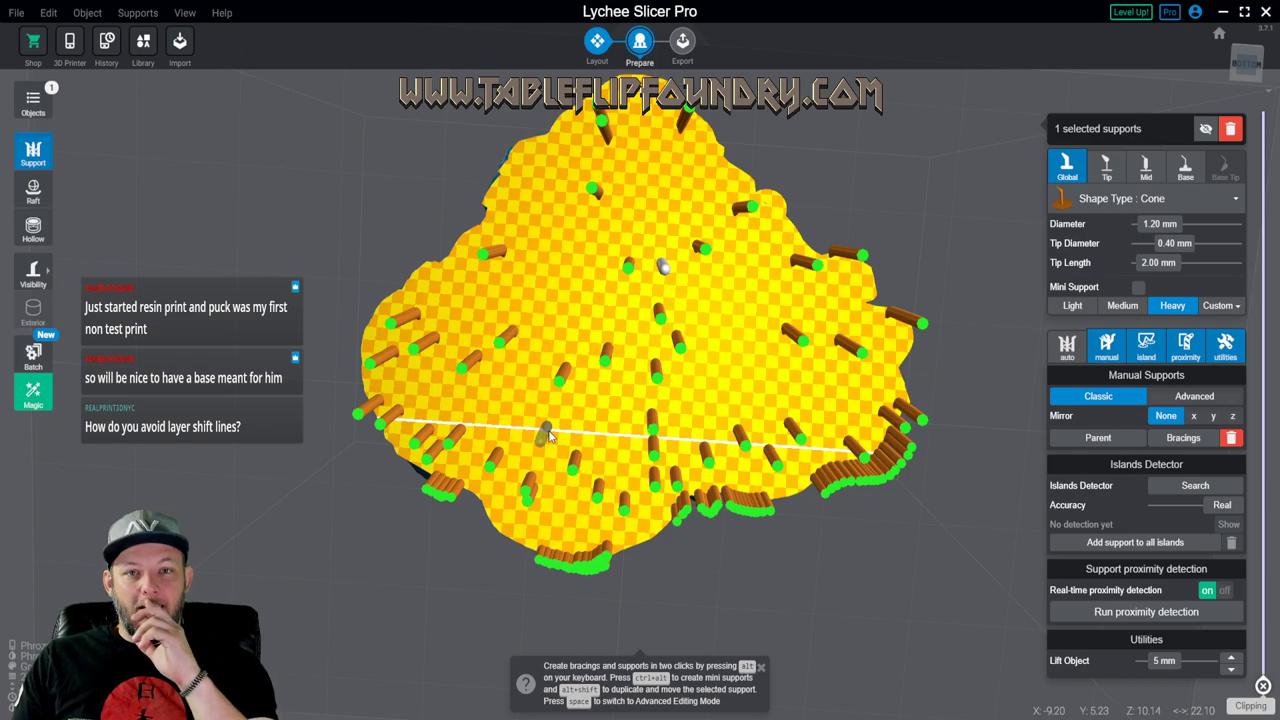
{"action": "right_click_drag", "start_coordinate": [549, 436], "coordinate": [551, 509]}
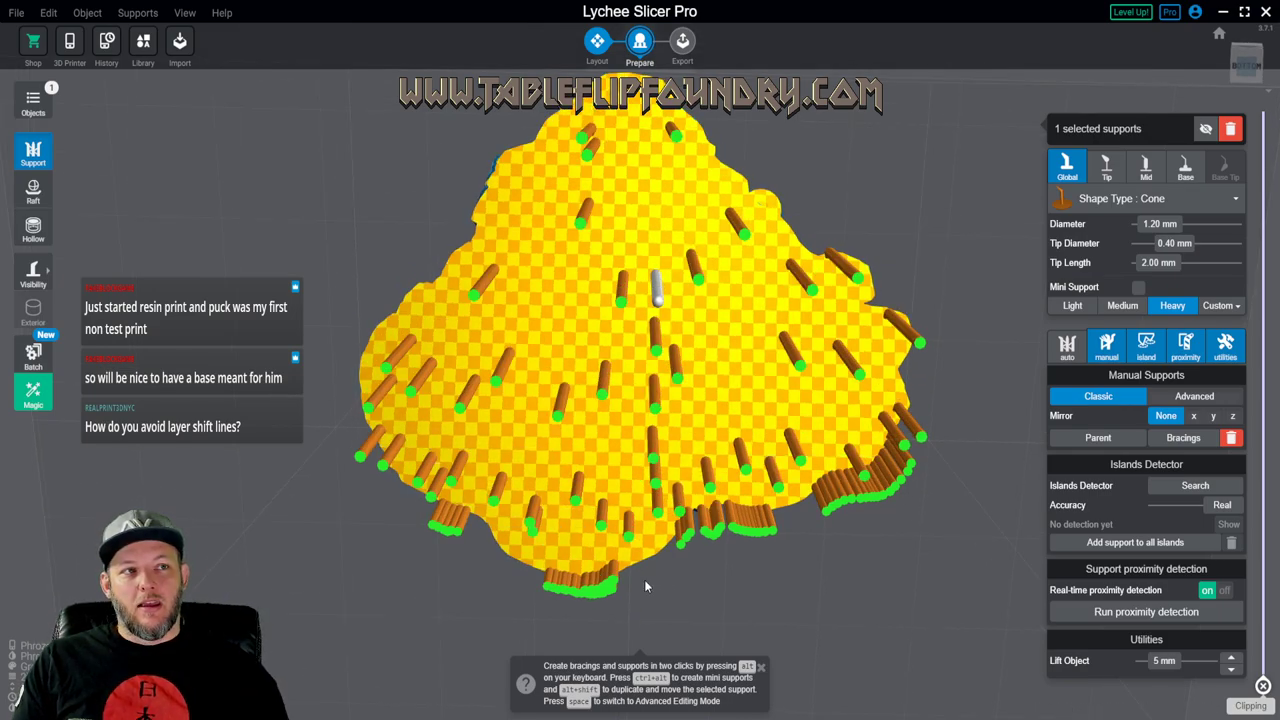
{"action": "right_click_drag", "start_coordinate": [635, 586], "coordinate": [567, 490]}
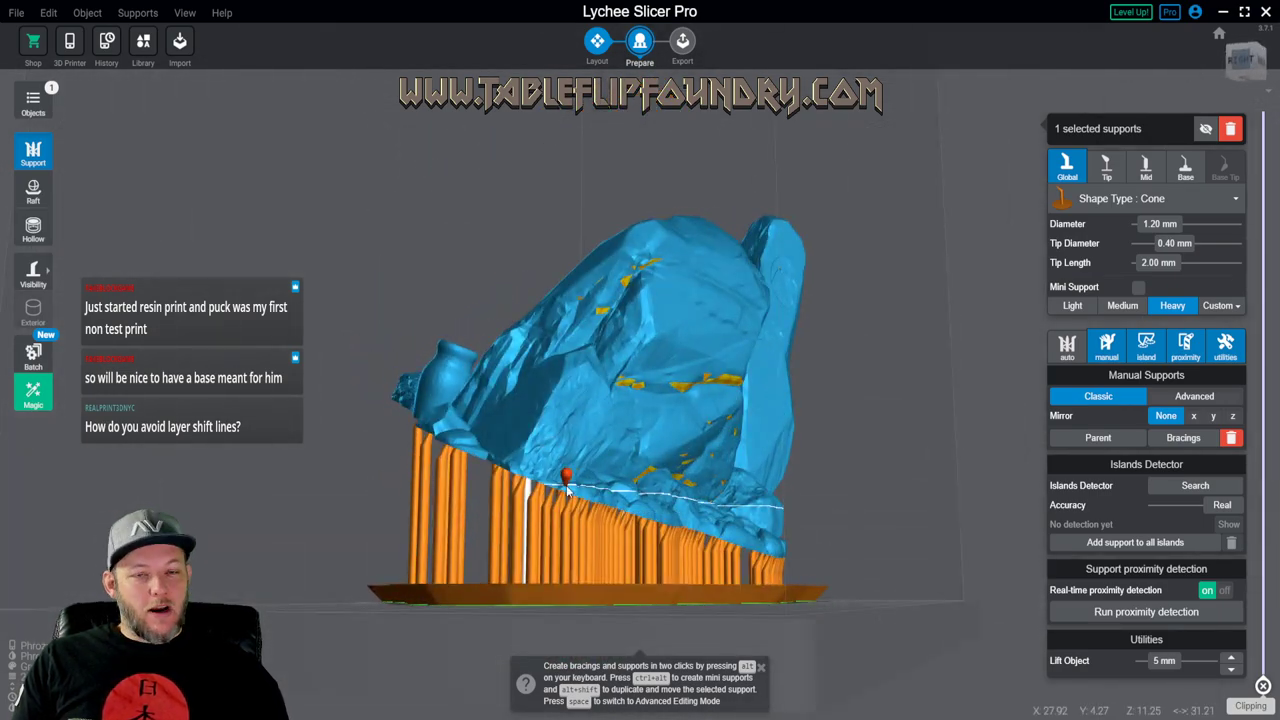
{"action": "right_click_drag", "start_coordinate": [501, 441], "coordinate": [755, 580]}
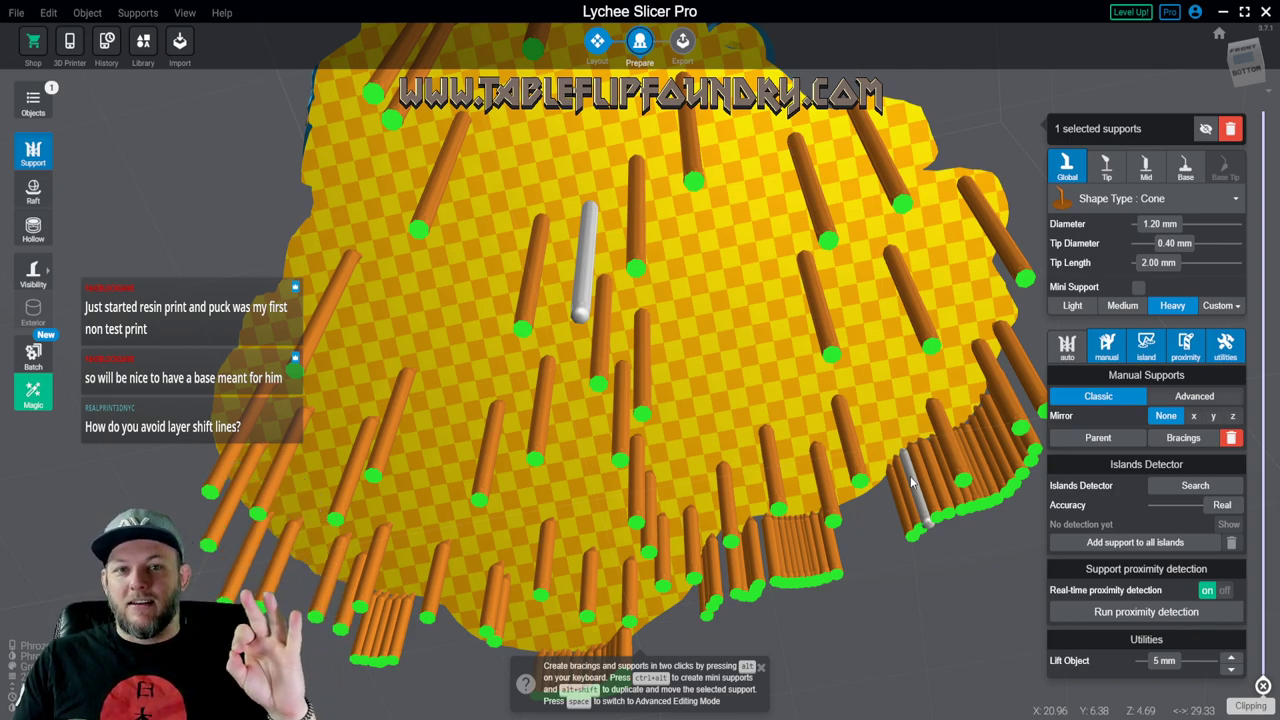
{"action": "scroll", "coordinate": [912, 483], "scroll_direction": "down", "scroll_amount": 5}
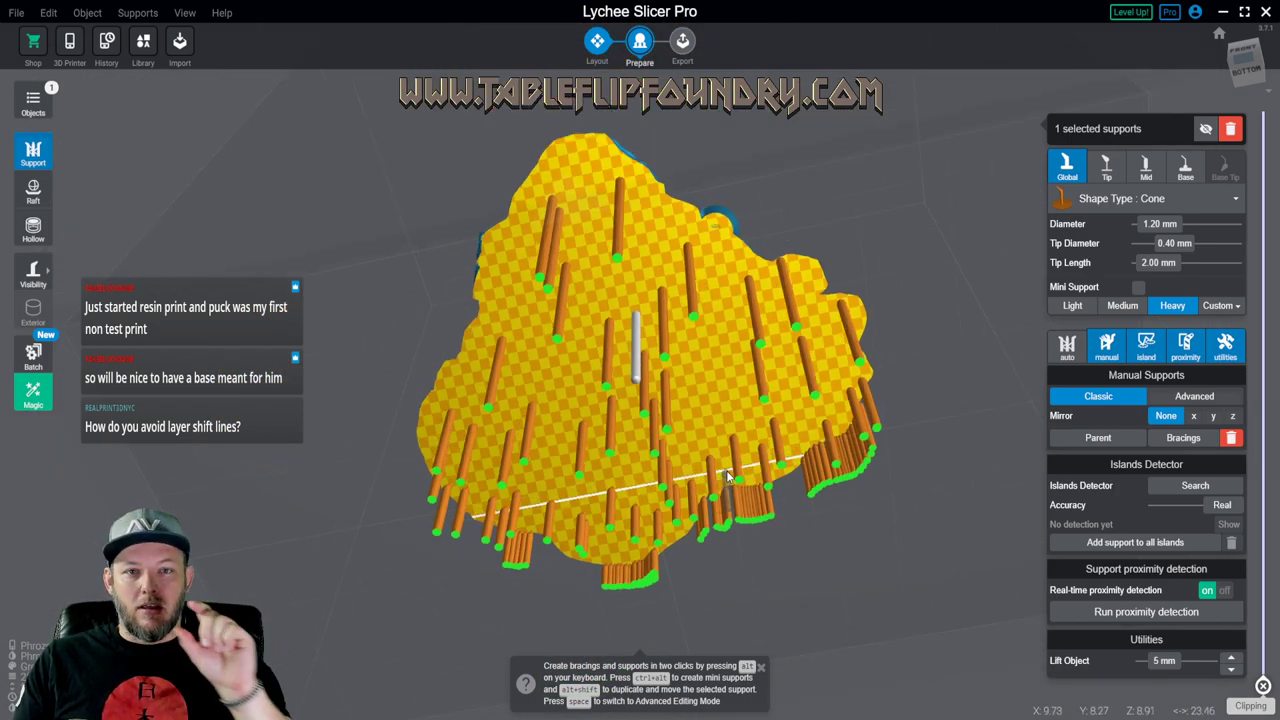